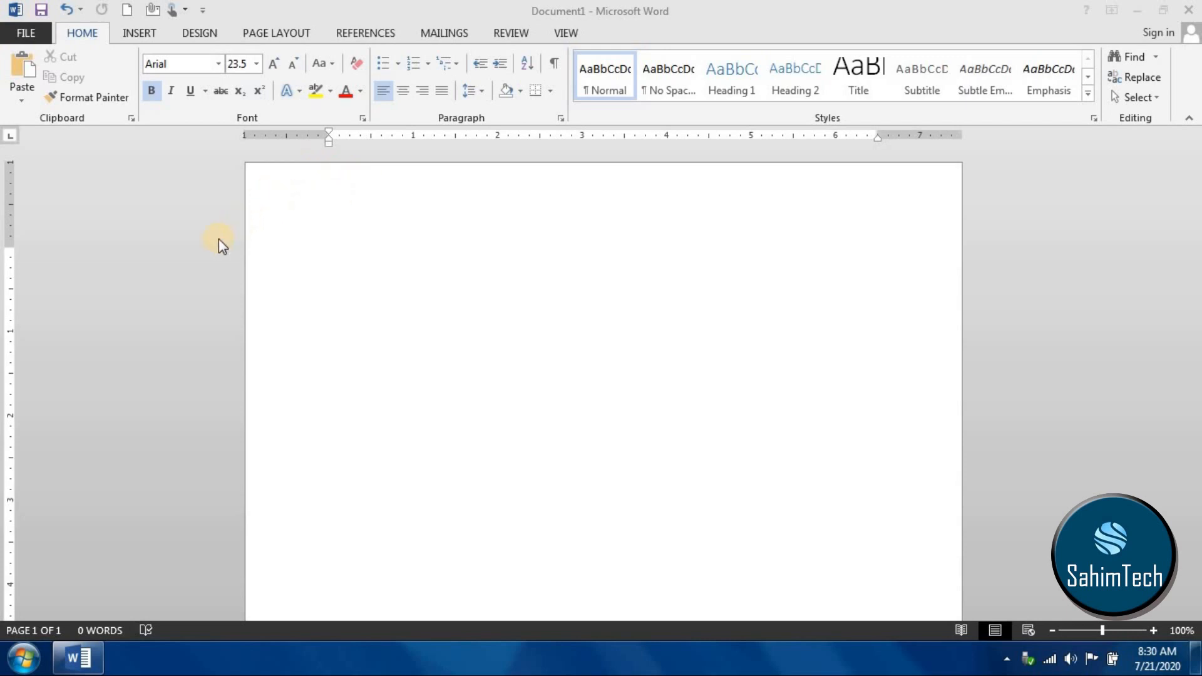
- Paste the copied Microsoft Word article into the blank document
left_click(82, 36)
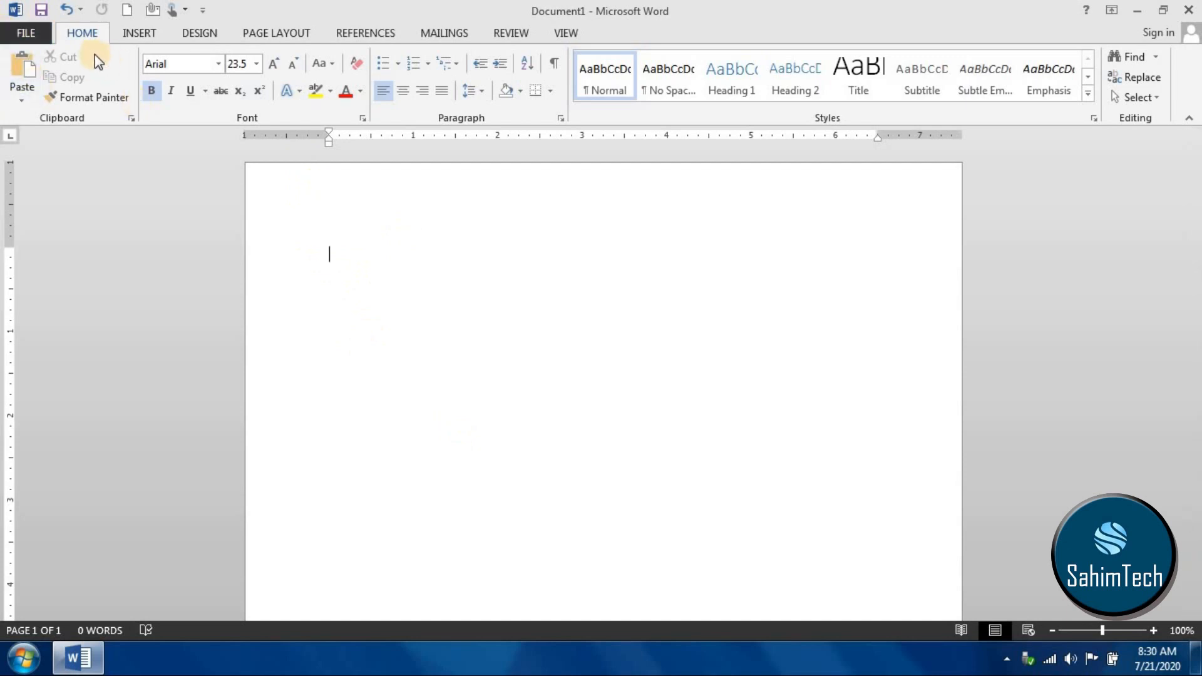
left_click(28, 70)
scroll(482, 258, "up", 3)
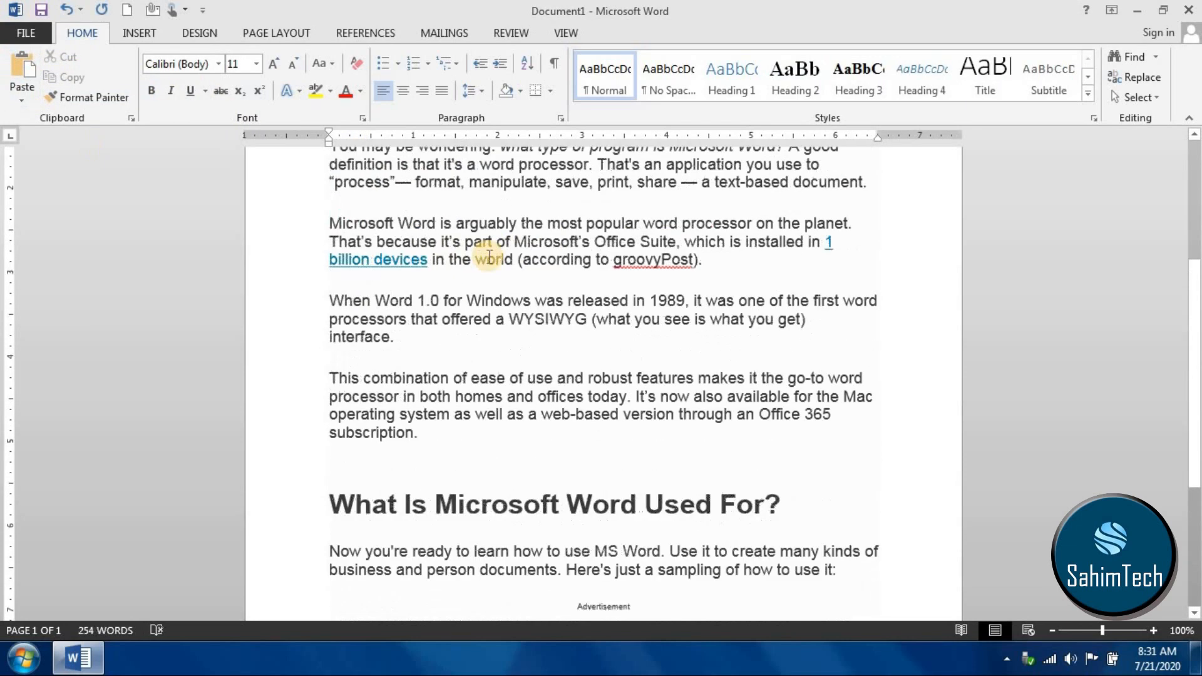
scroll(489, 257, "up", 4)
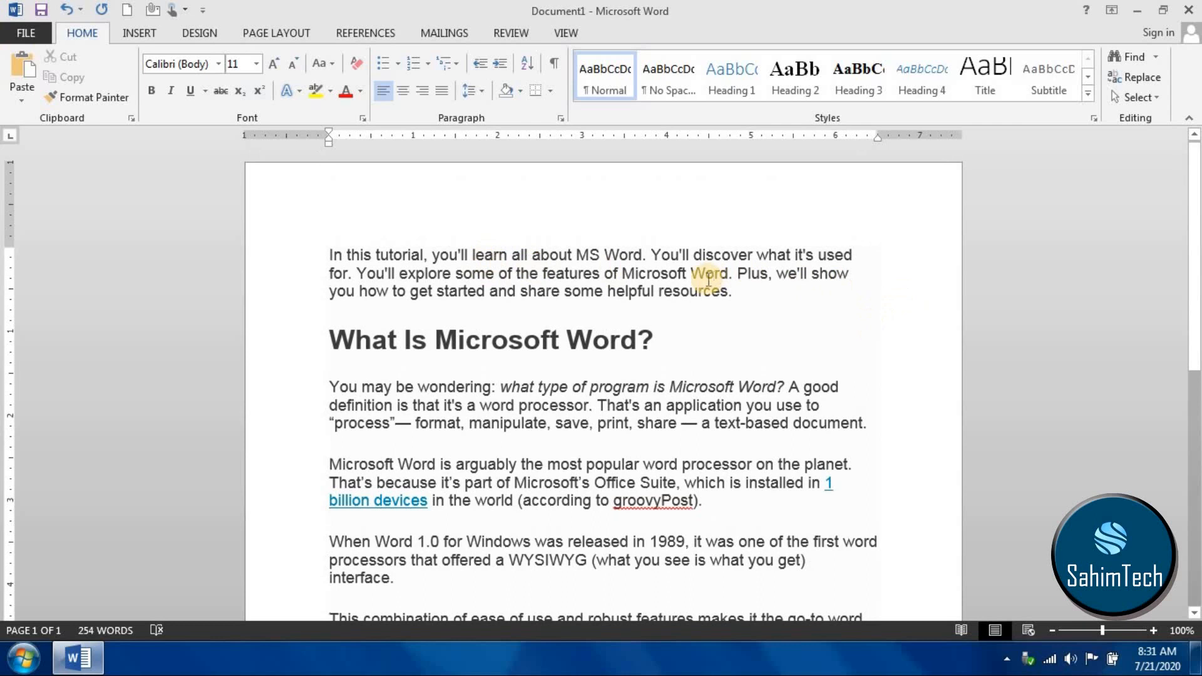
- Copy the opening paragraph that begins "In this tutorial, you'll learn all about MS Word"
left_click_drag(745, 306, 332, 252)
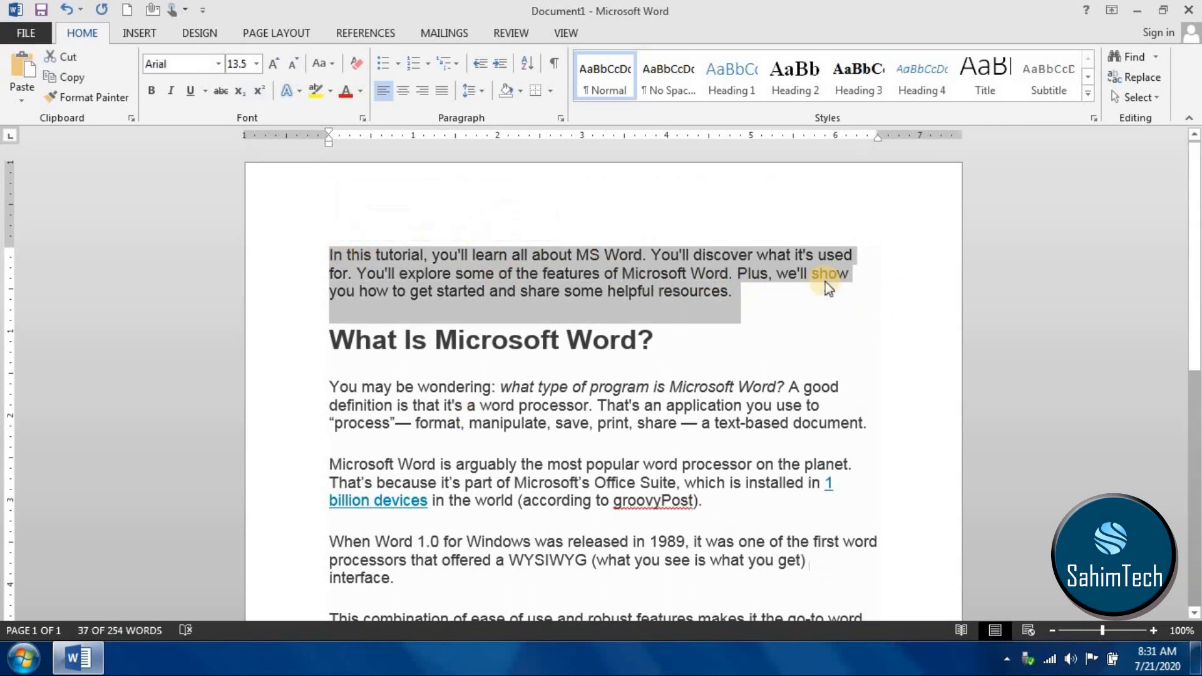
left_click(149, 64)
left_click(70, 77)
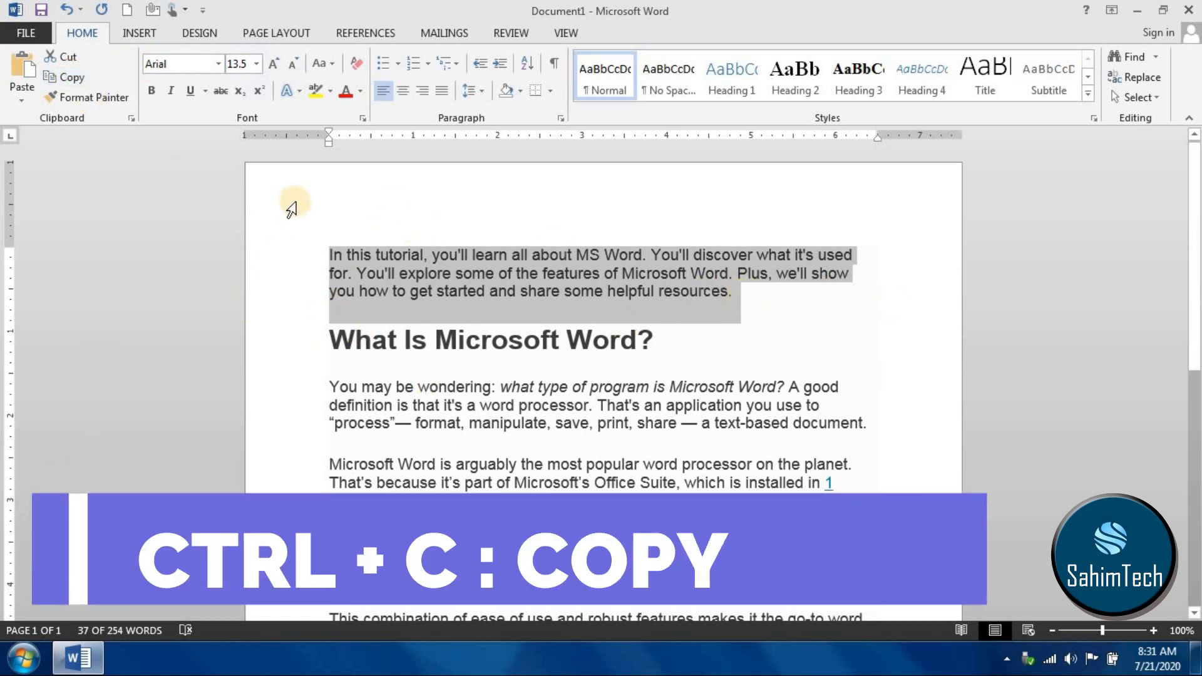
left_click(411, 255)
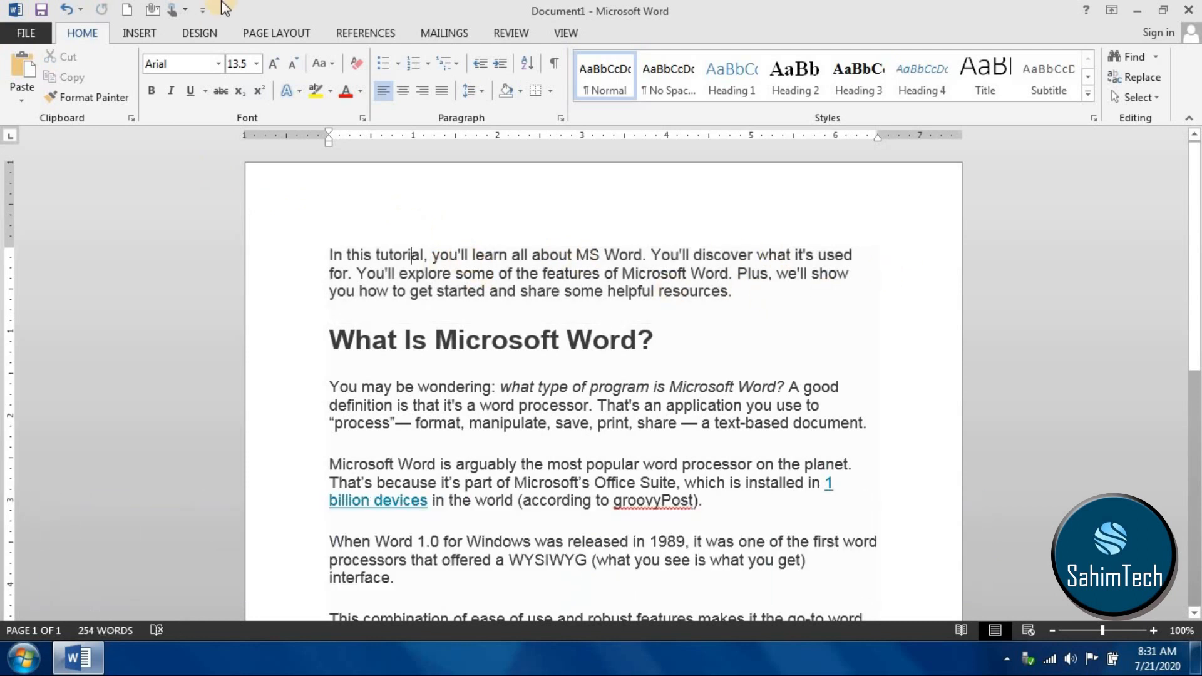
- Show the clipboard contents to check the copied paragraph, and close the list
left_click(131, 119)
scroll(956, 292, "down", 1)
scroll(956, 292, "up", 1)
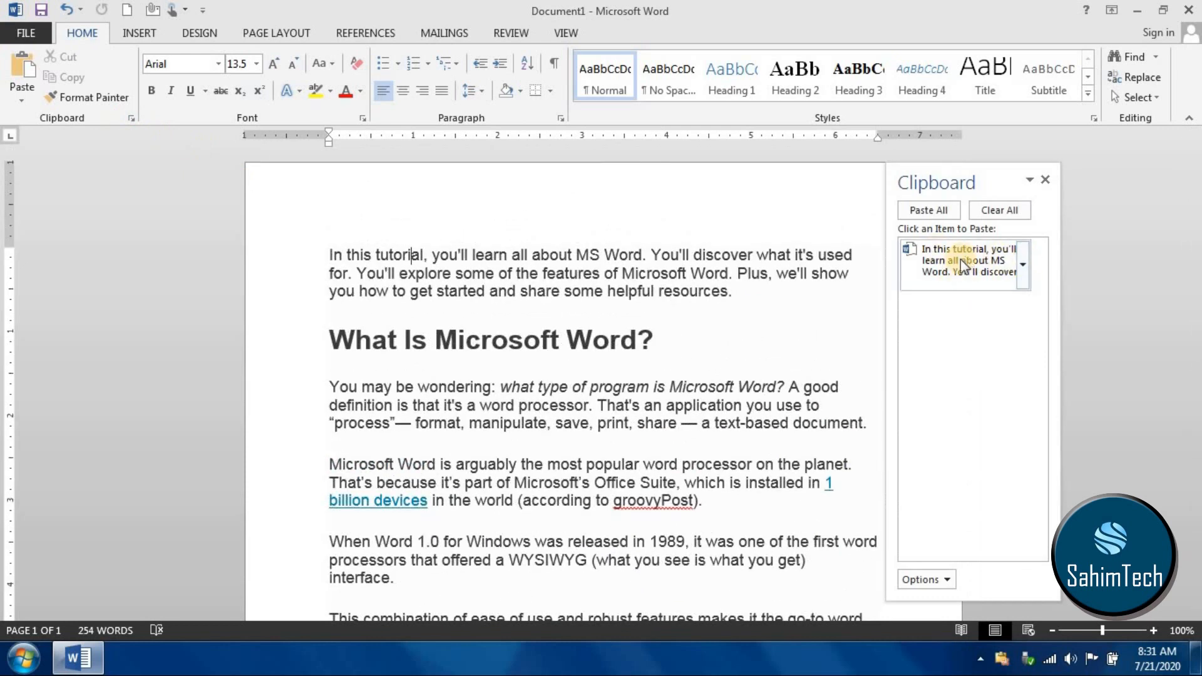
left_click_drag(767, 285, 349, 201)
left_click(1045, 181)
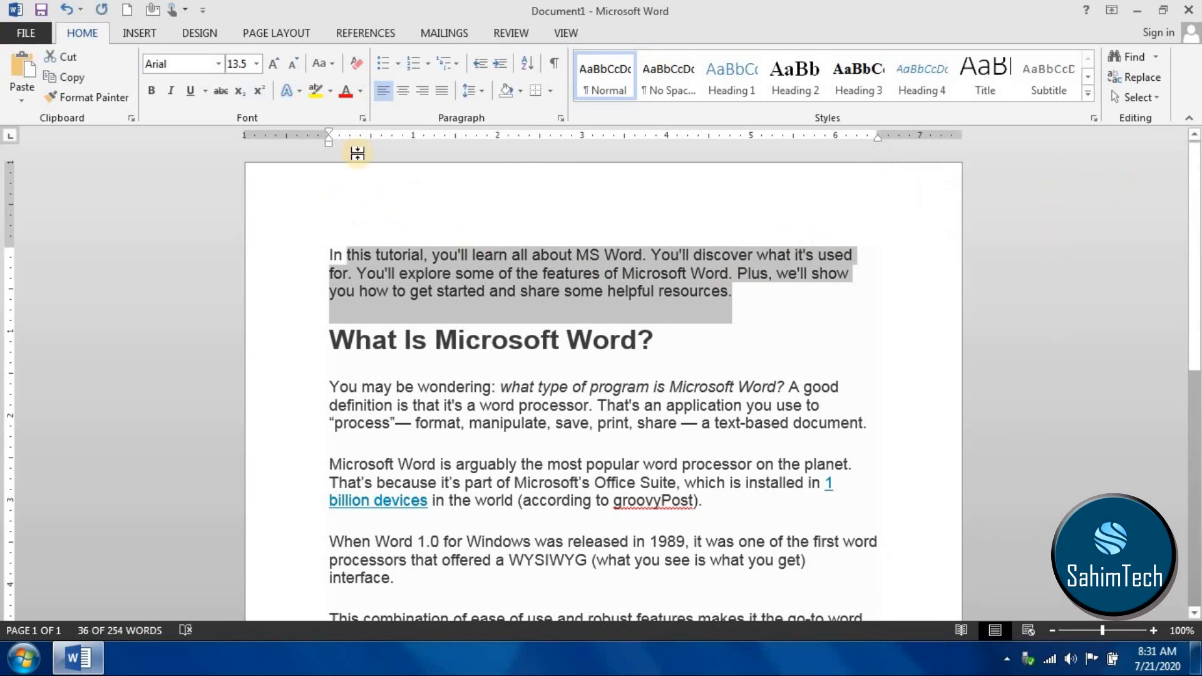
- Paste the copied paragraph at the end of the opening paragraph, and copy the doubled text to after the heading "What Is Microsoft Word?"
left_click(770, 287)
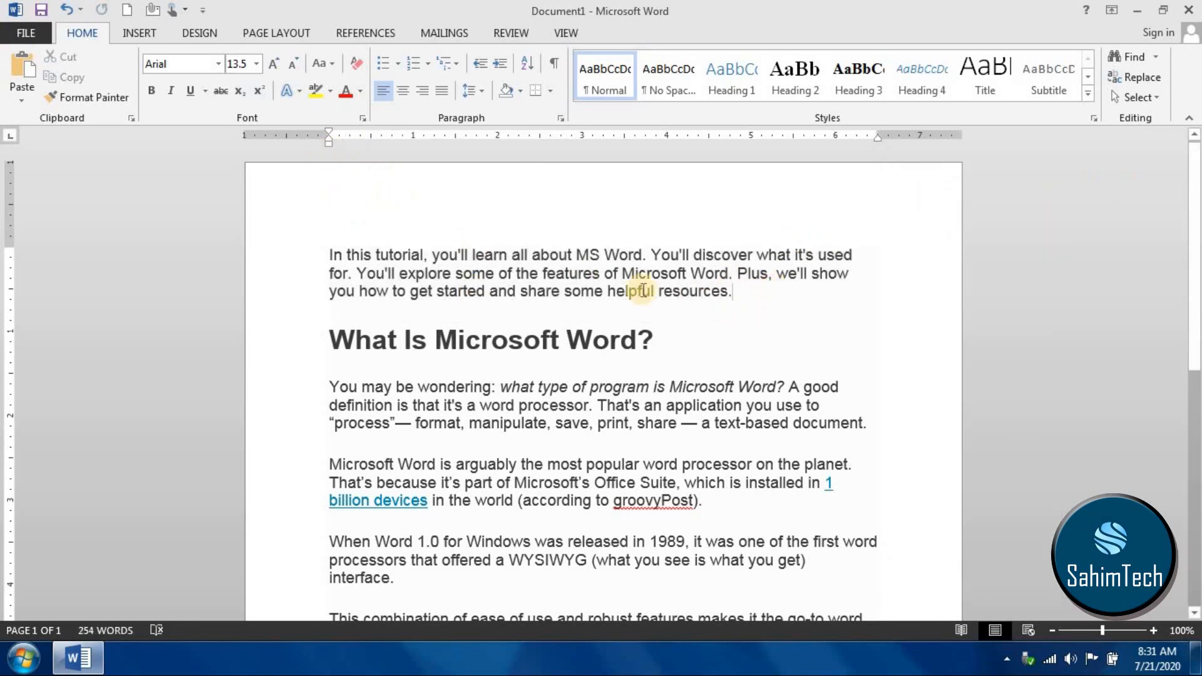
key("ctrl+v")
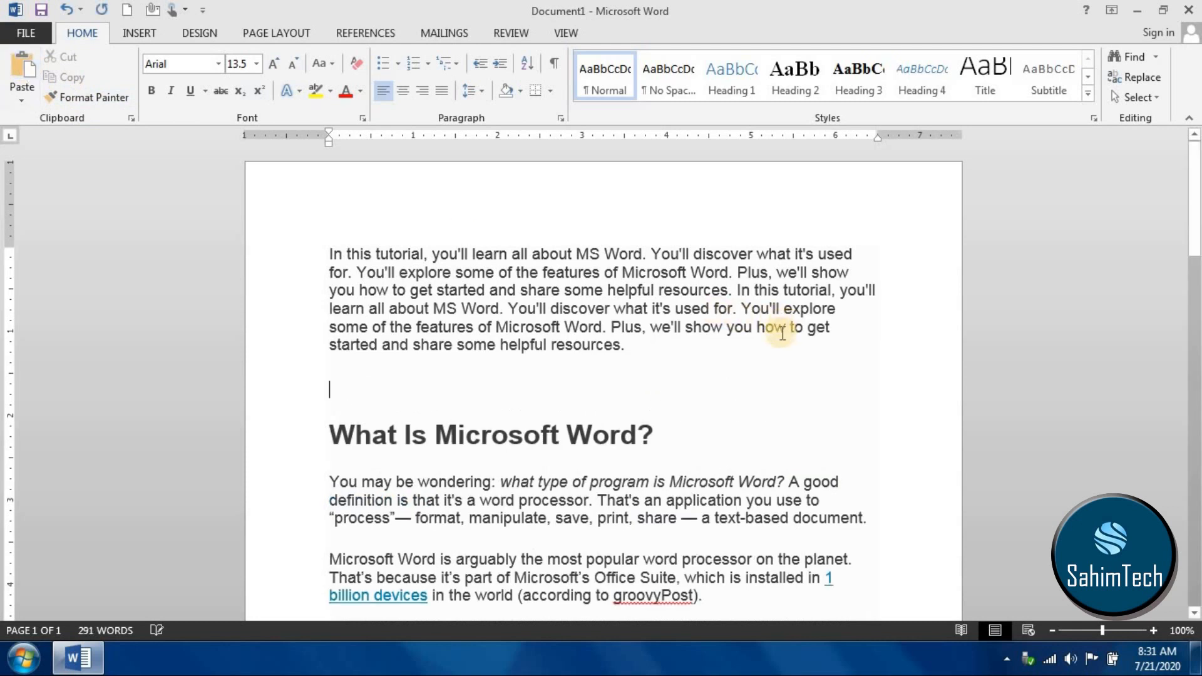
left_click_drag(628, 341, 269, 233)
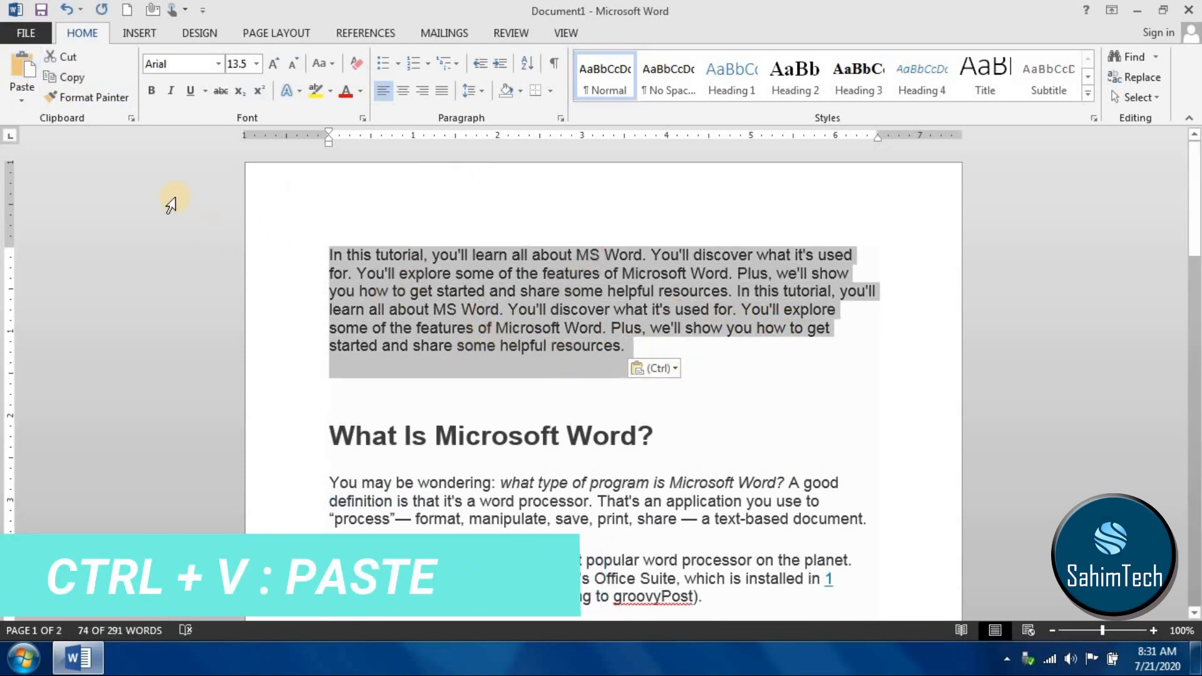
left_click(669, 430)
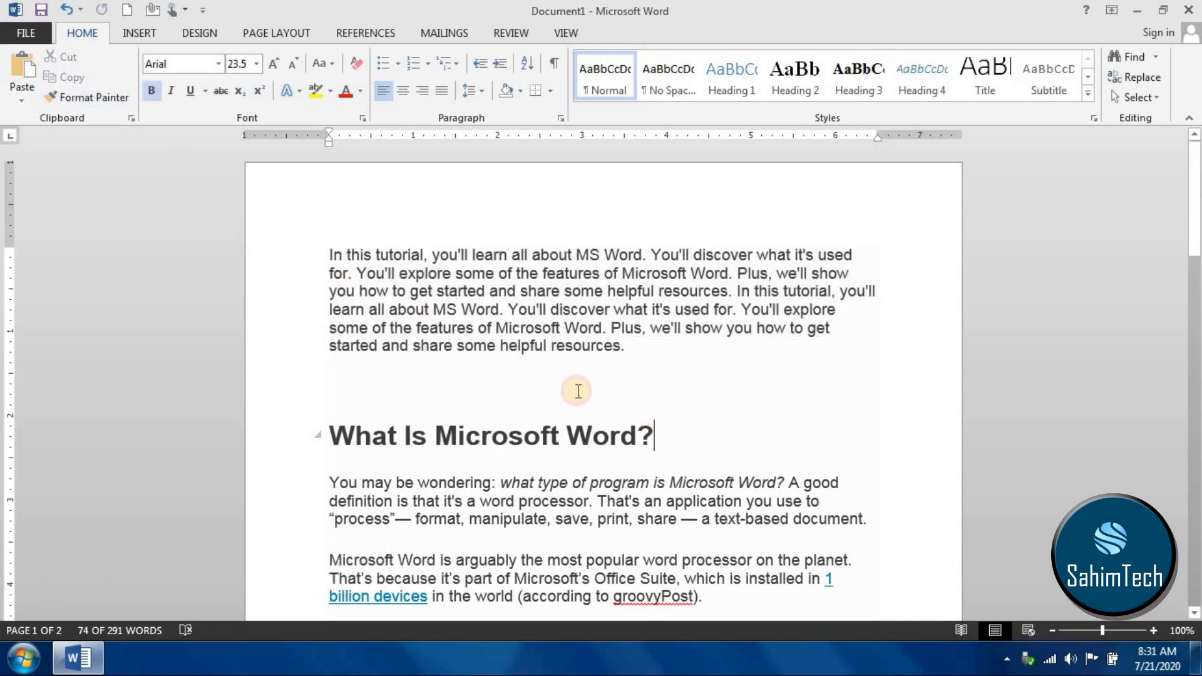
left_click(15, 62)
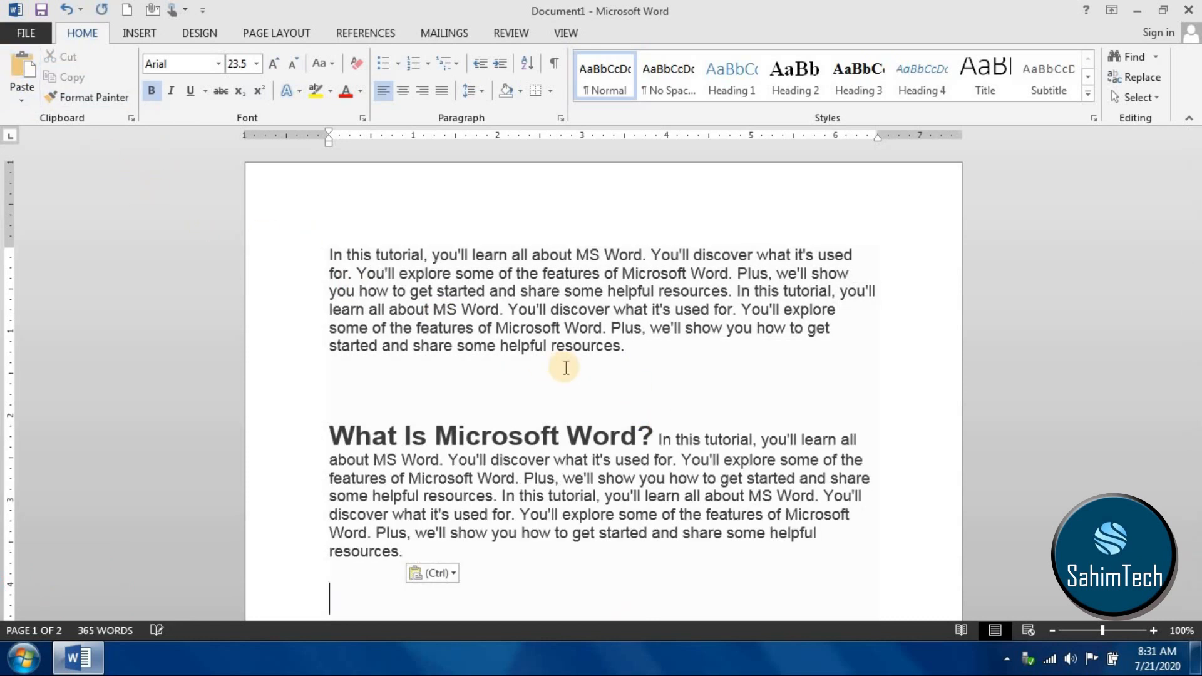
left_click_drag(621, 365, 319, 223)
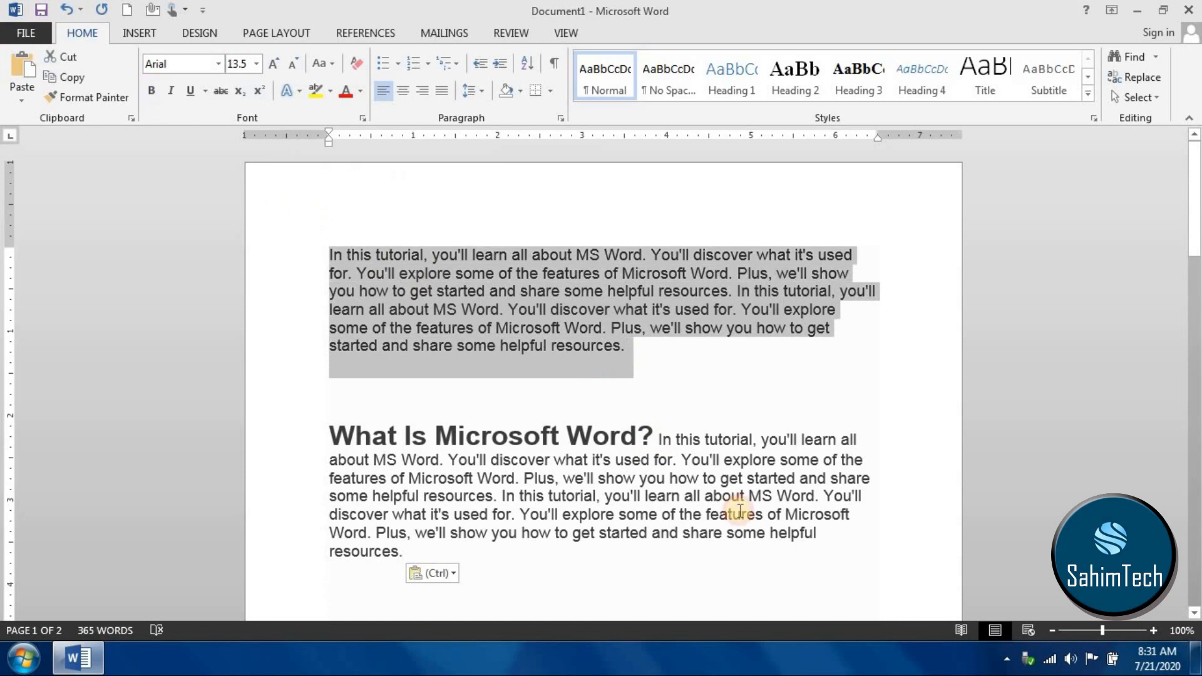
triple_click(477, 428)
left_click_drag(477, 429, 671, 443)
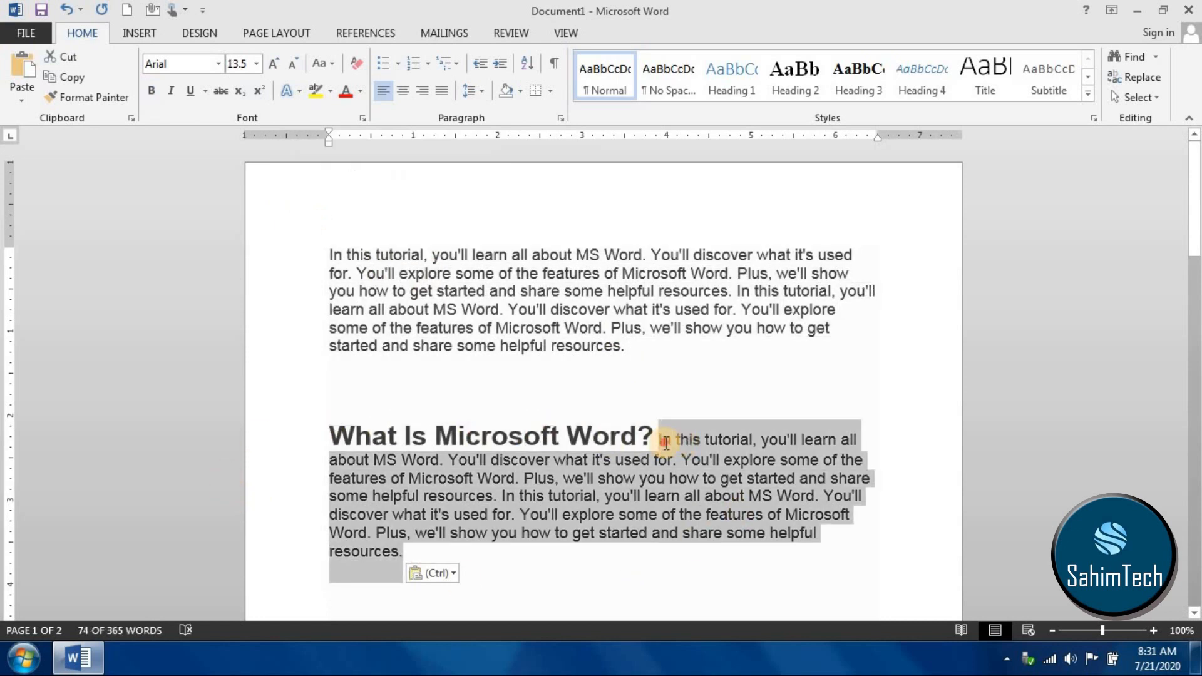
left_click_drag(656, 291, 639, 273)
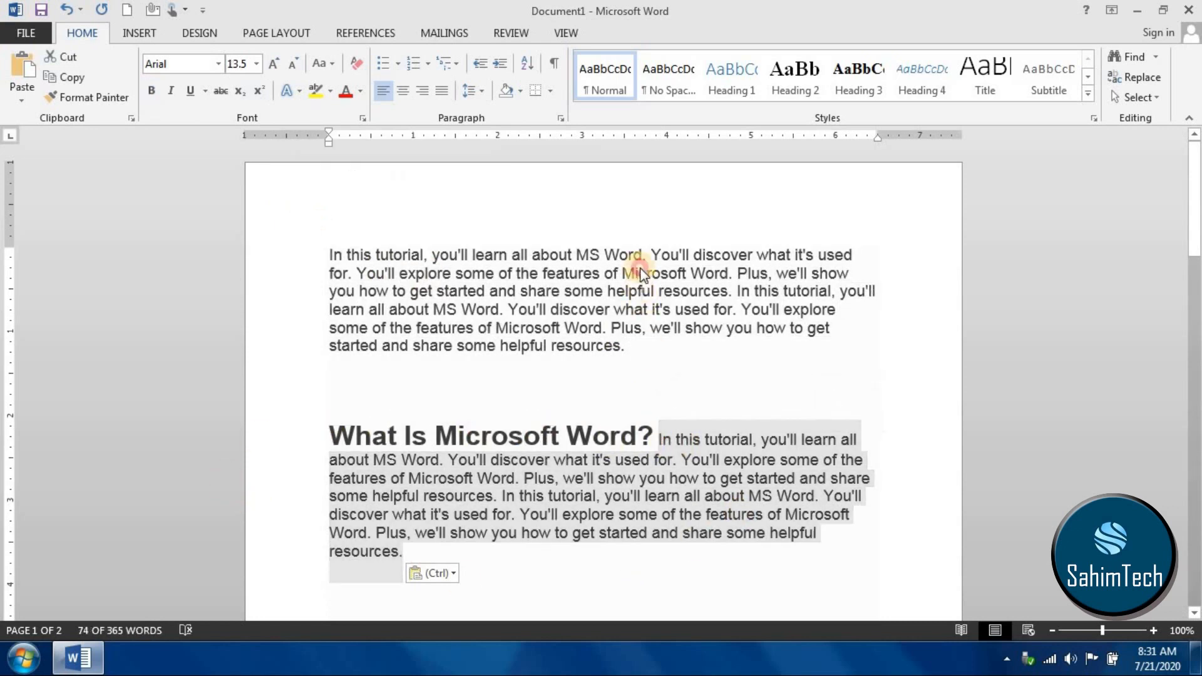
left_click(582, 446)
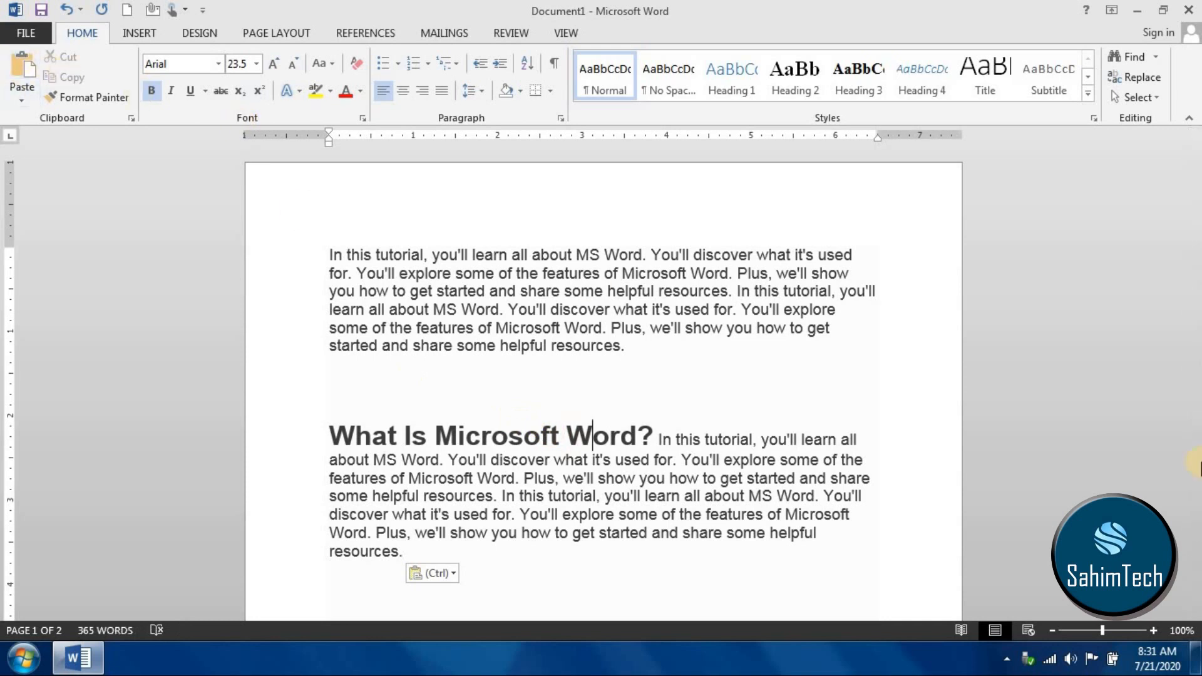
- Cut the last sentences of the opening paragraph, from the second "You'll discover what it's used for" to its end
left_click(662, 354)
left_click_drag(577, 350, 548, 308)
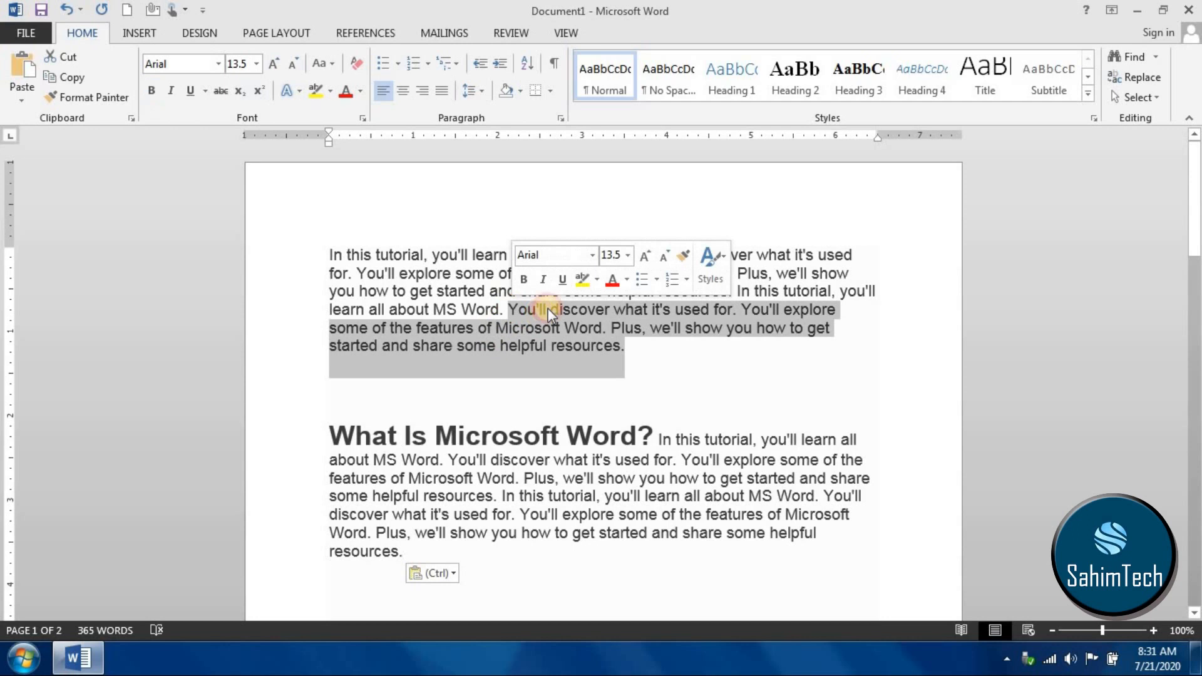
key("ctrl+x")
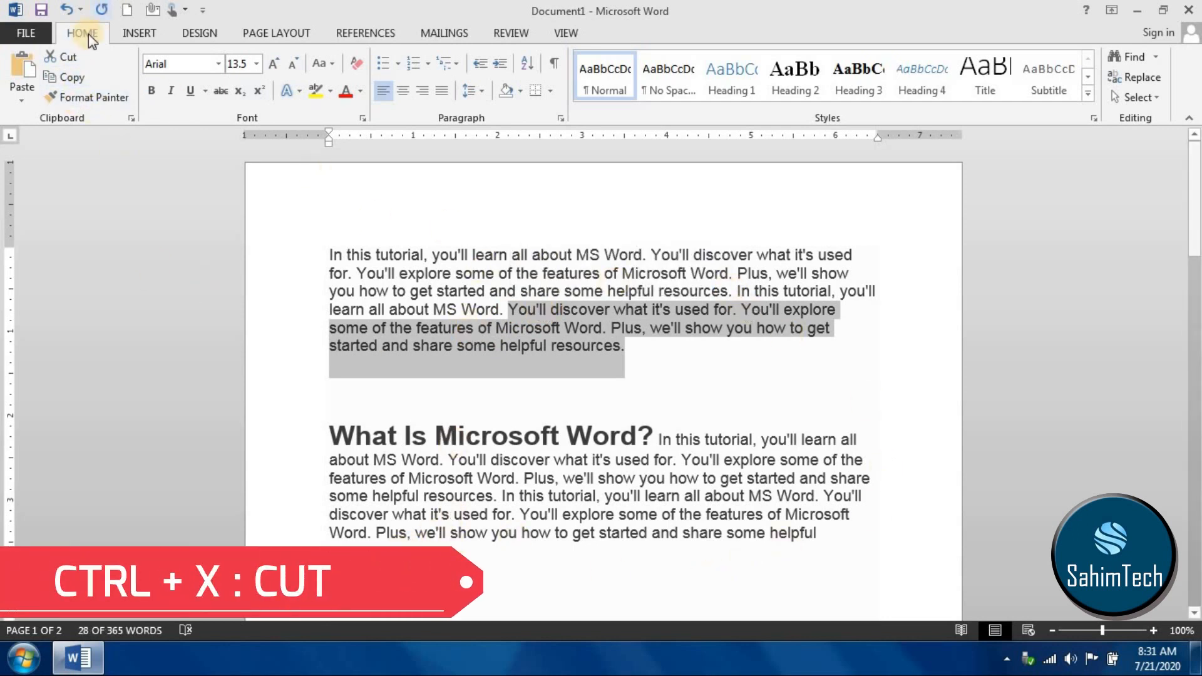
left_click(68, 57)
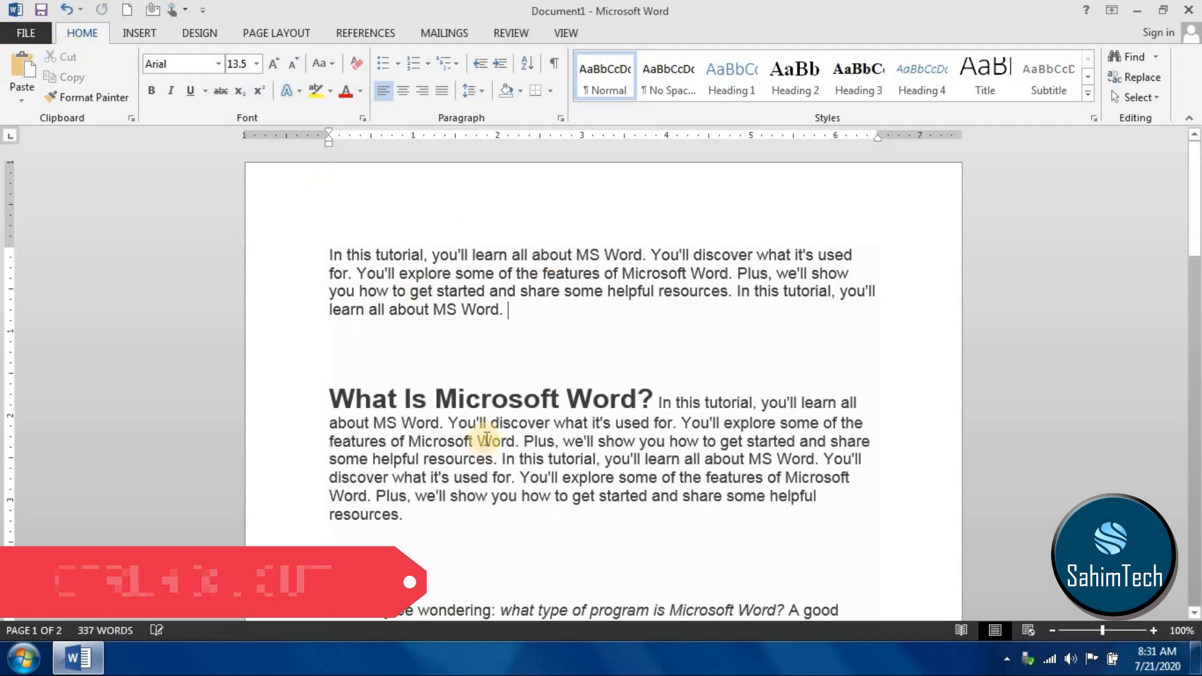
- Paste the cut sentences at the end of the text that follows the heading "What Is Microsoft Word?"
scroll(426, 439, "down", 3)
left_click(455, 389)
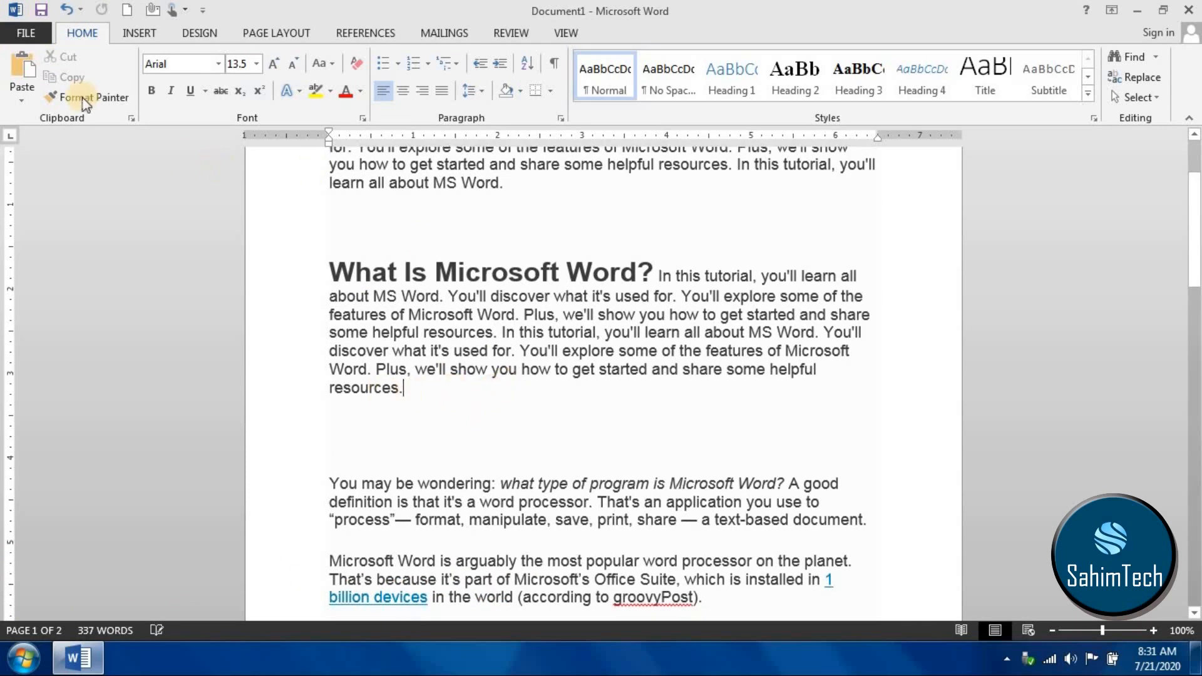
key("ctrl+v")
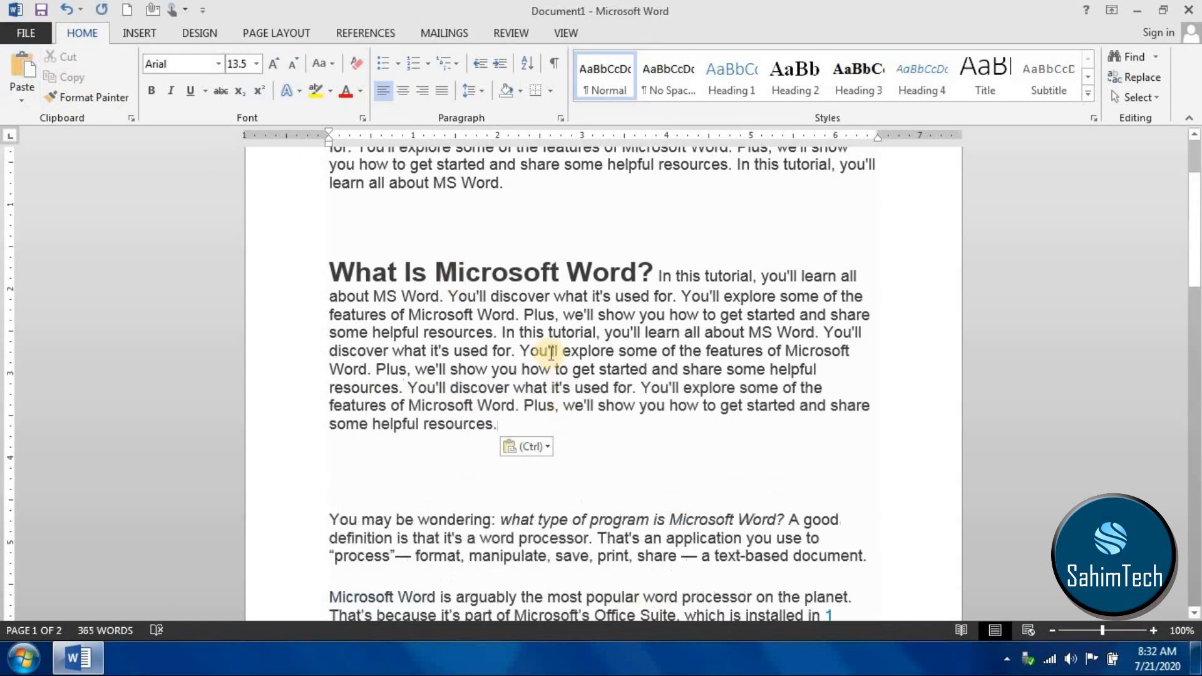
scroll(538, 396, "down", 3)
scroll(121, 259, "up", 2)
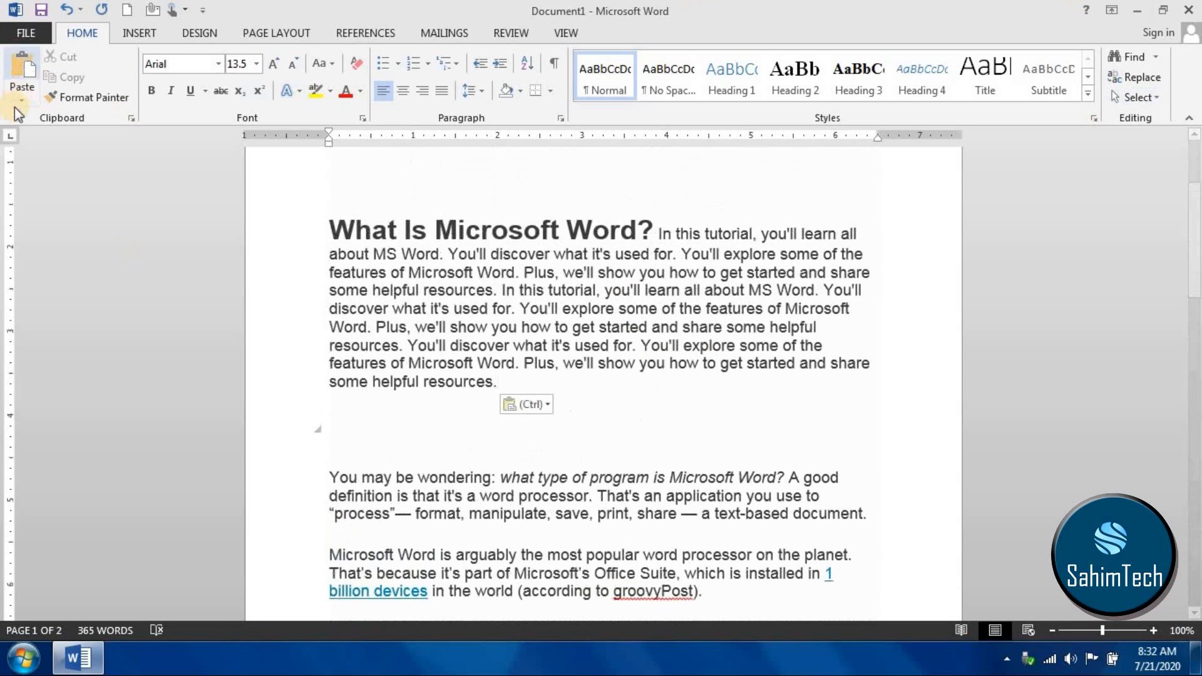
- Change the font of the word "Microsoft" in the heading to Berlin Sans FB
double_click(569, 255)
left_click(466, 233)
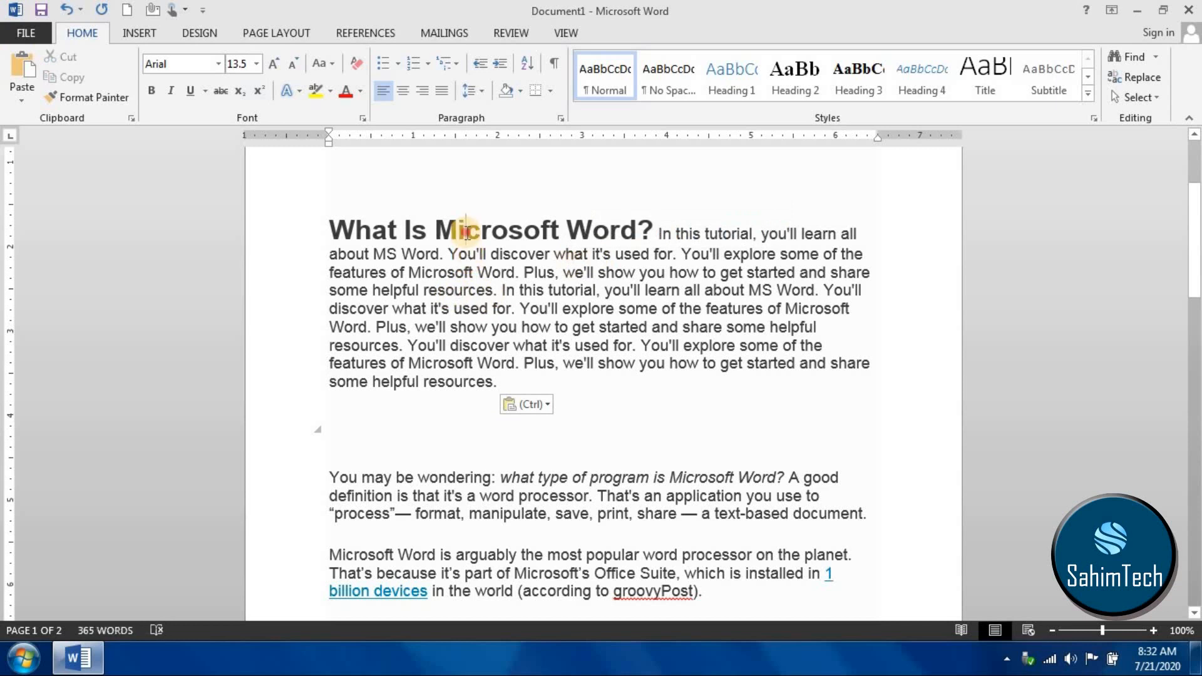
double_click(466, 233)
left_click(218, 63)
left_click(165, 163)
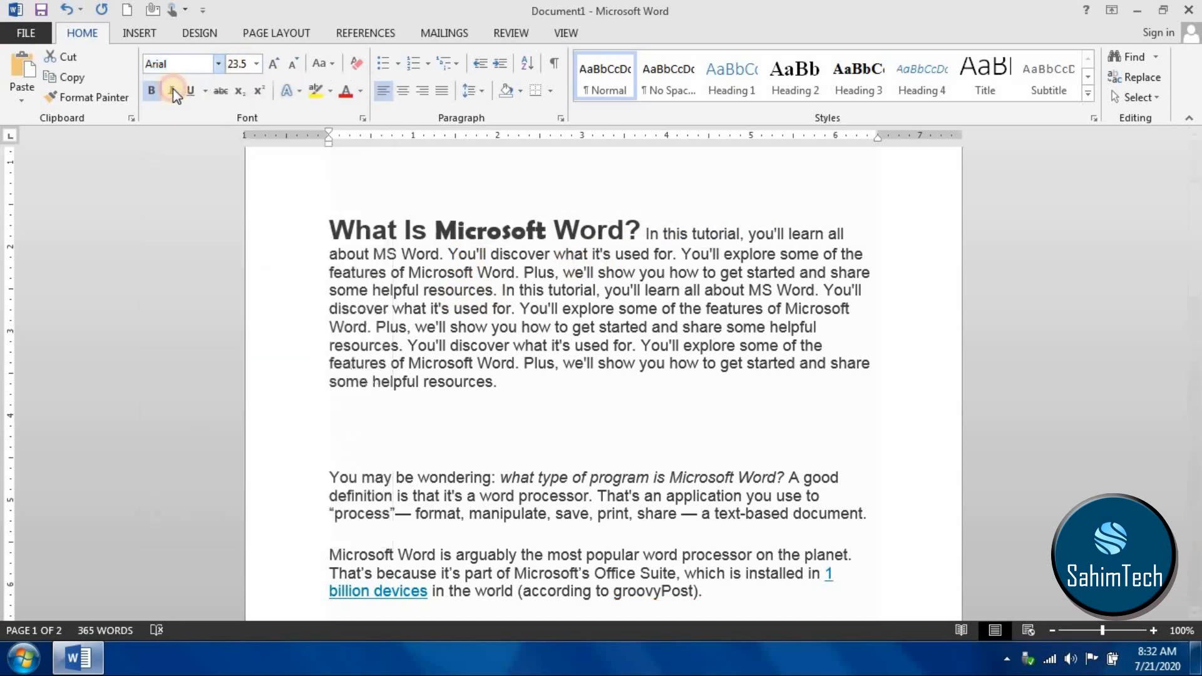
- Format the heading's "Microsoft" as non-bold, italic, underlined, struck-through superscript in blue with yellow highlighting
left_click(170, 91)
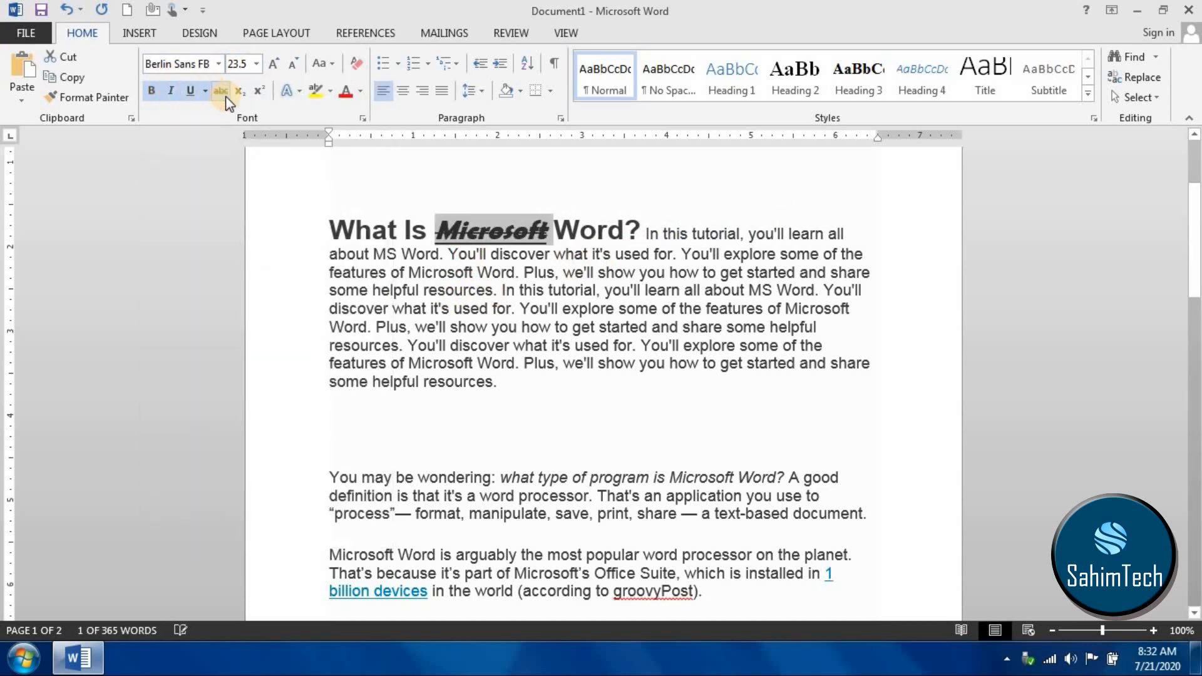
left_click(259, 91)
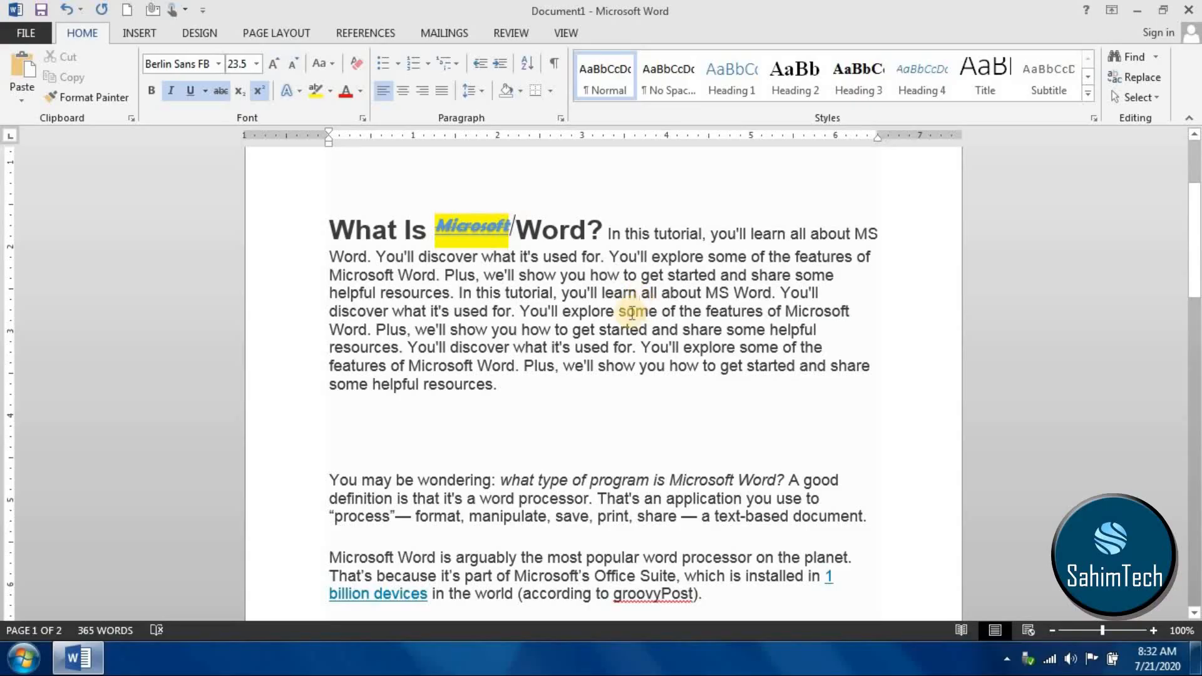
left_click(436, 225)
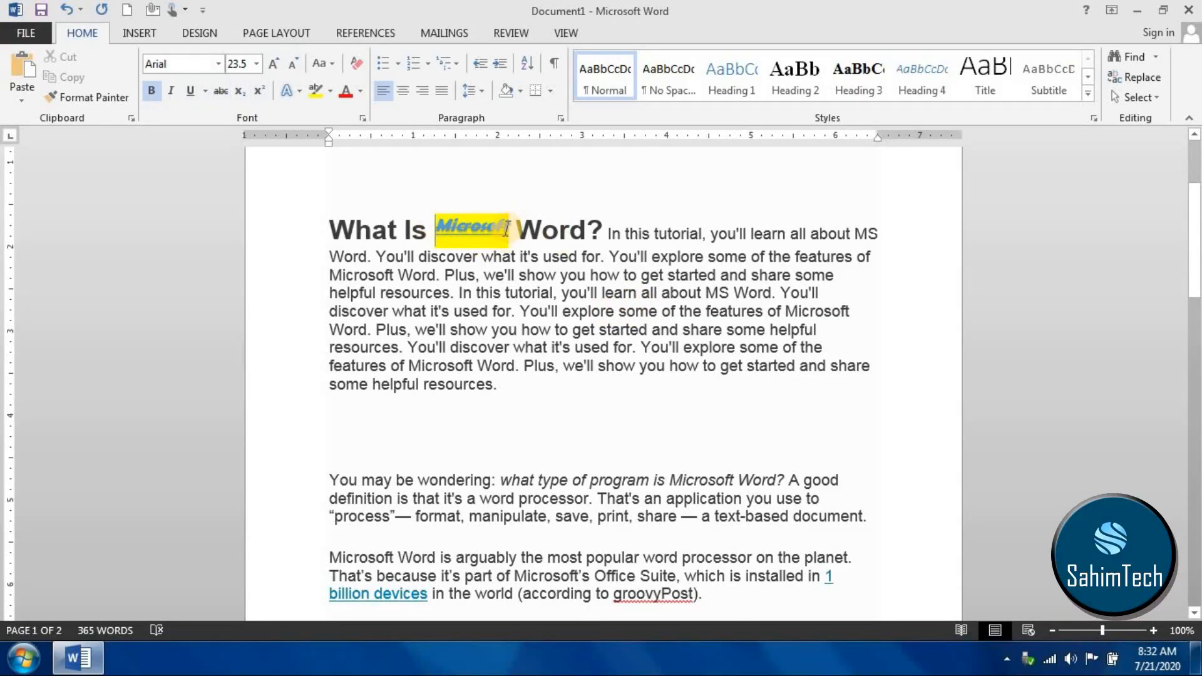
- Copy the formatting of the heading's "Microsoft" with Format Painter and apply it across that word and the space after it
left_click_drag(508, 226, 434, 227)
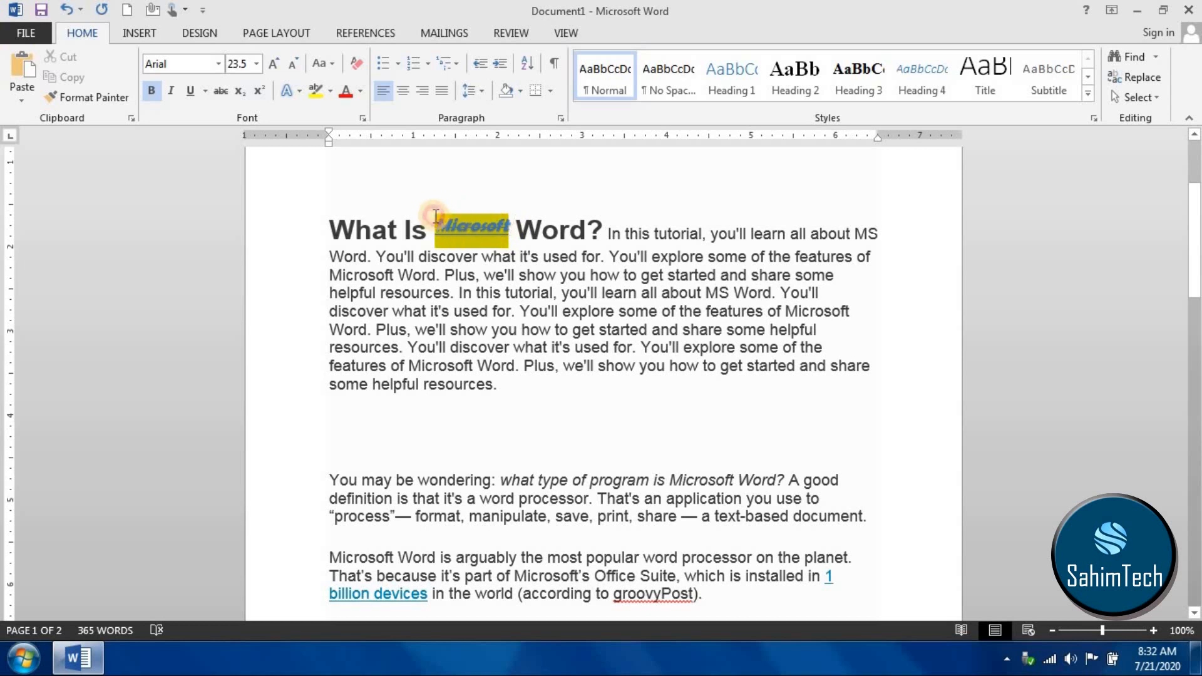
left_click(658, 235)
double_click(462, 224)
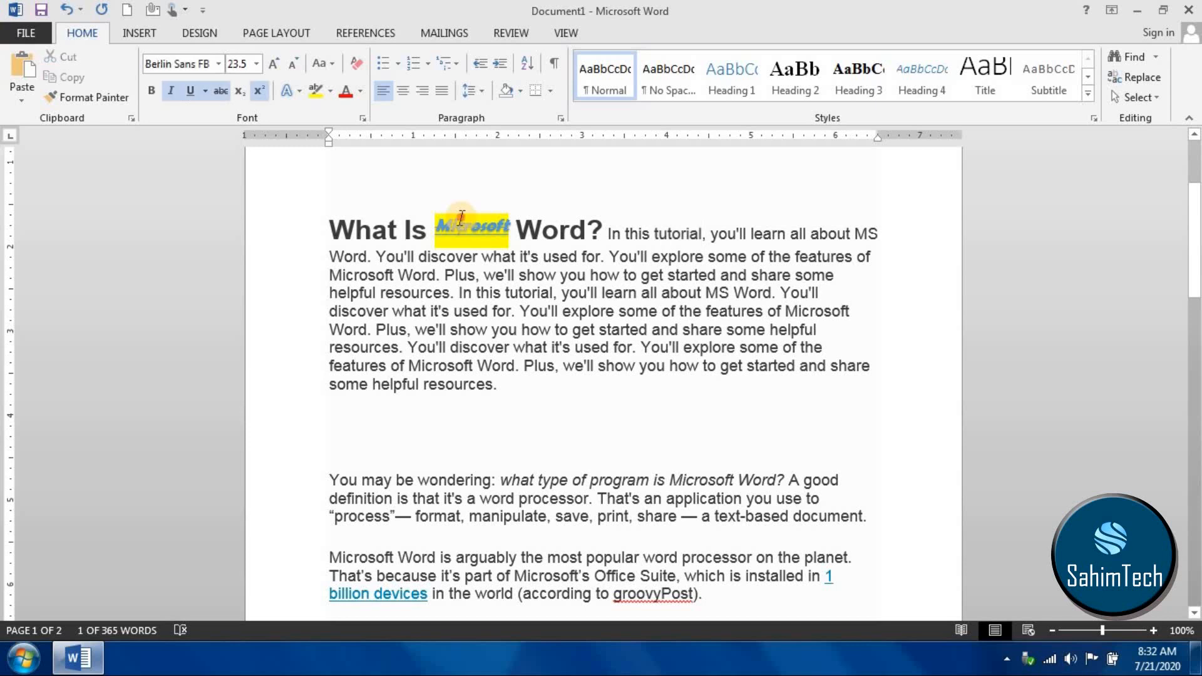
left_click(96, 99)
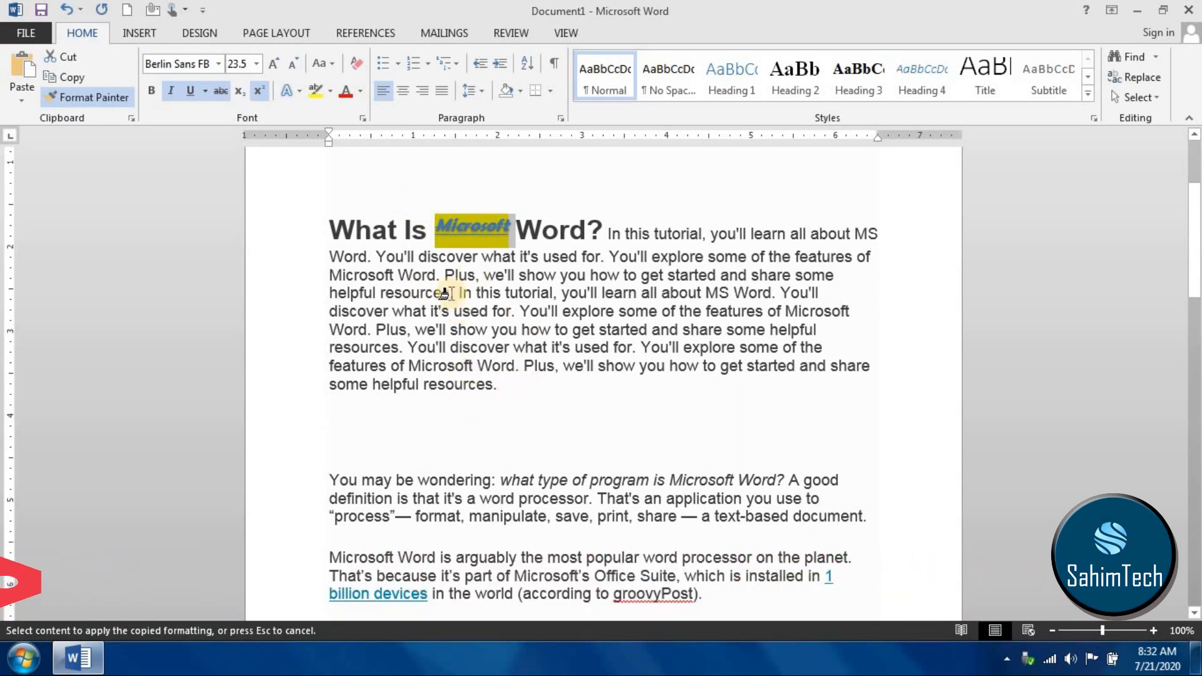
left_click_drag(433, 228, 513, 243)
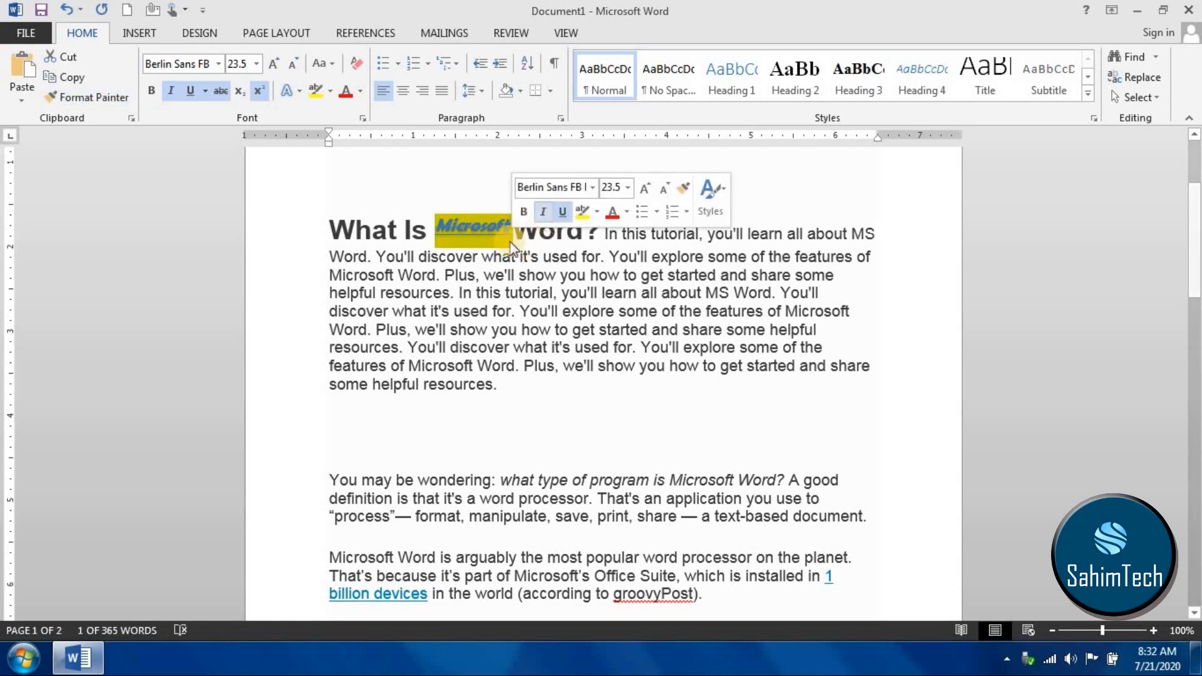
- Copy the formatting of the heading's "Microsoft" with Format Painter onto the letters "utorial" in the text's first "tutorial"
left_click(621, 294)
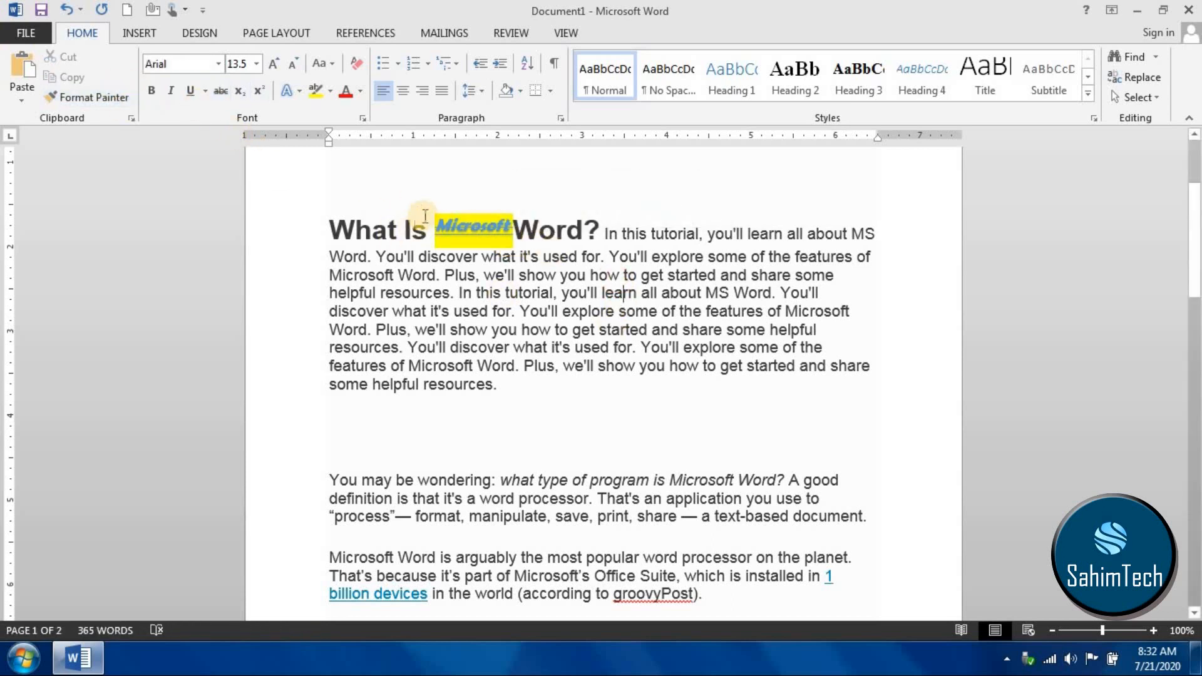
left_click_drag(460, 237, 519, 240)
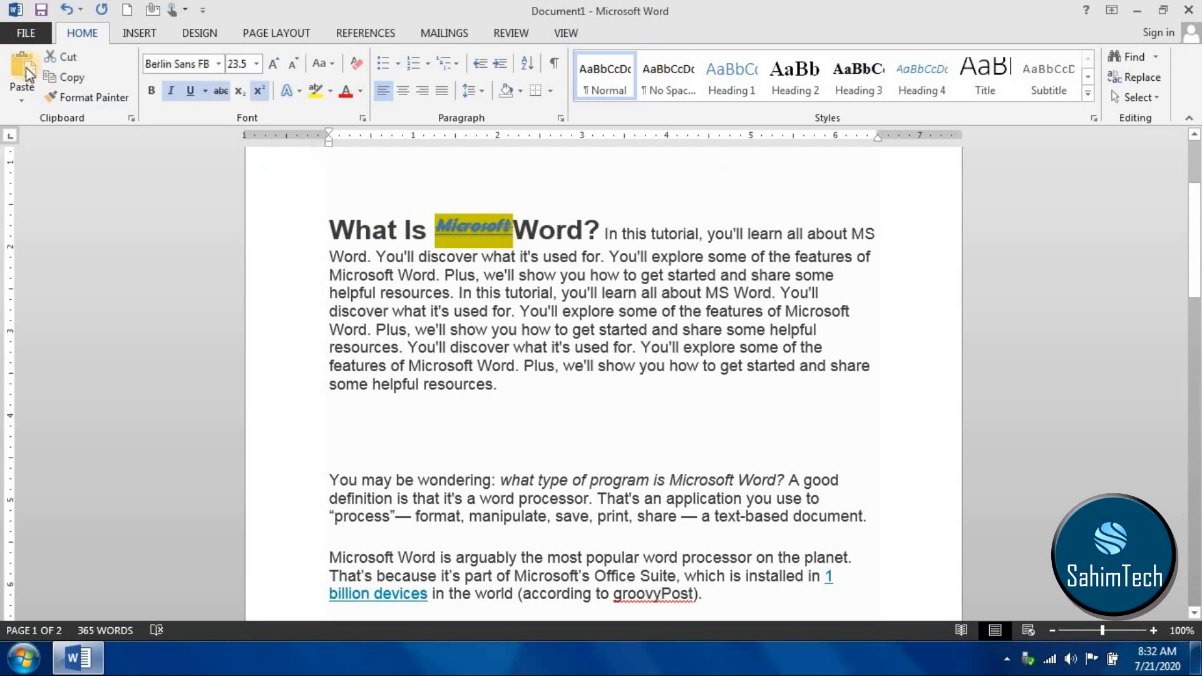
left_click(73, 90)
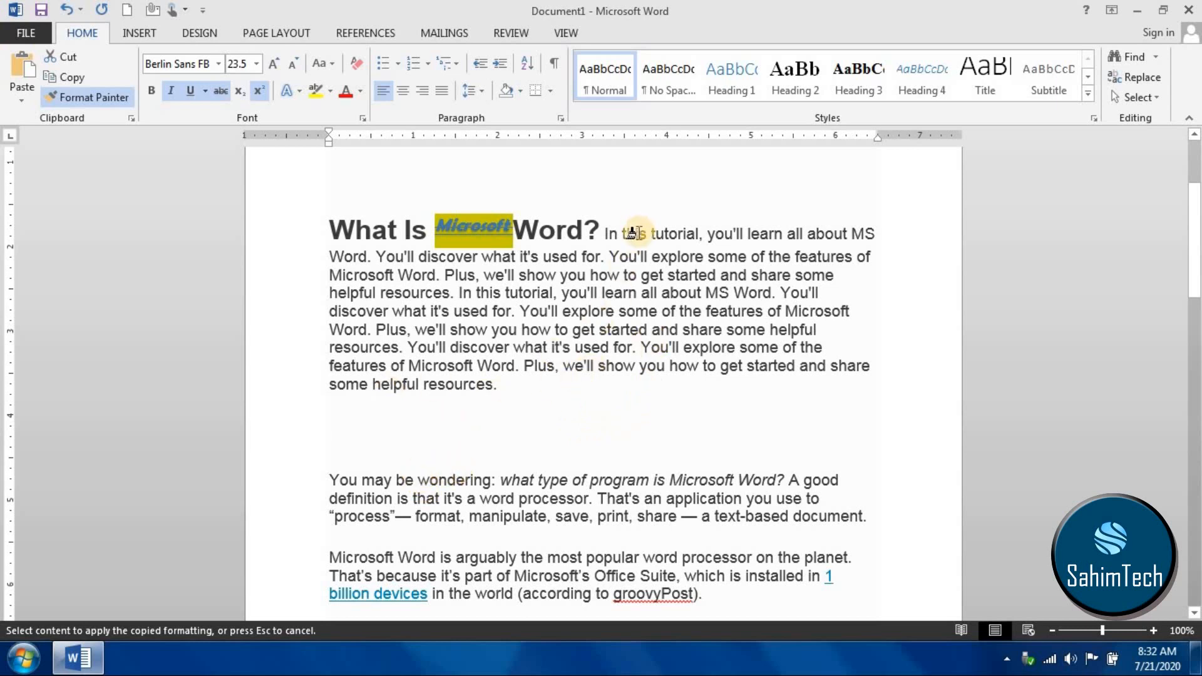
left_click_drag(653, 234, 699, 248)
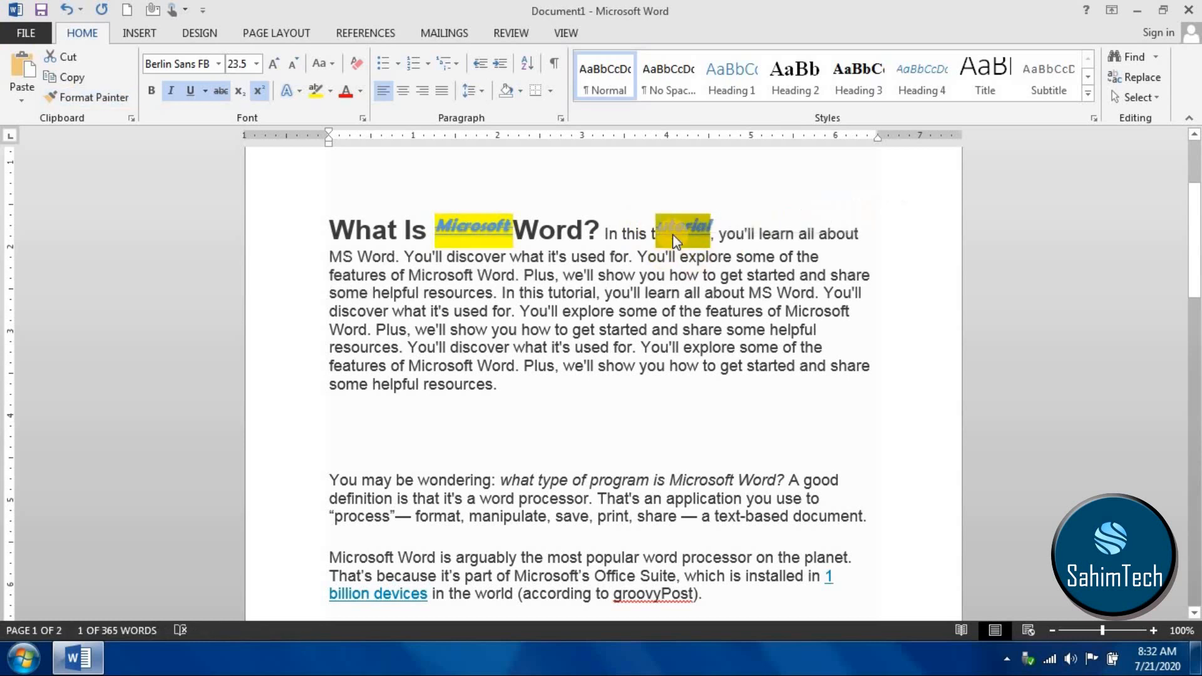
left_click(637, 226)
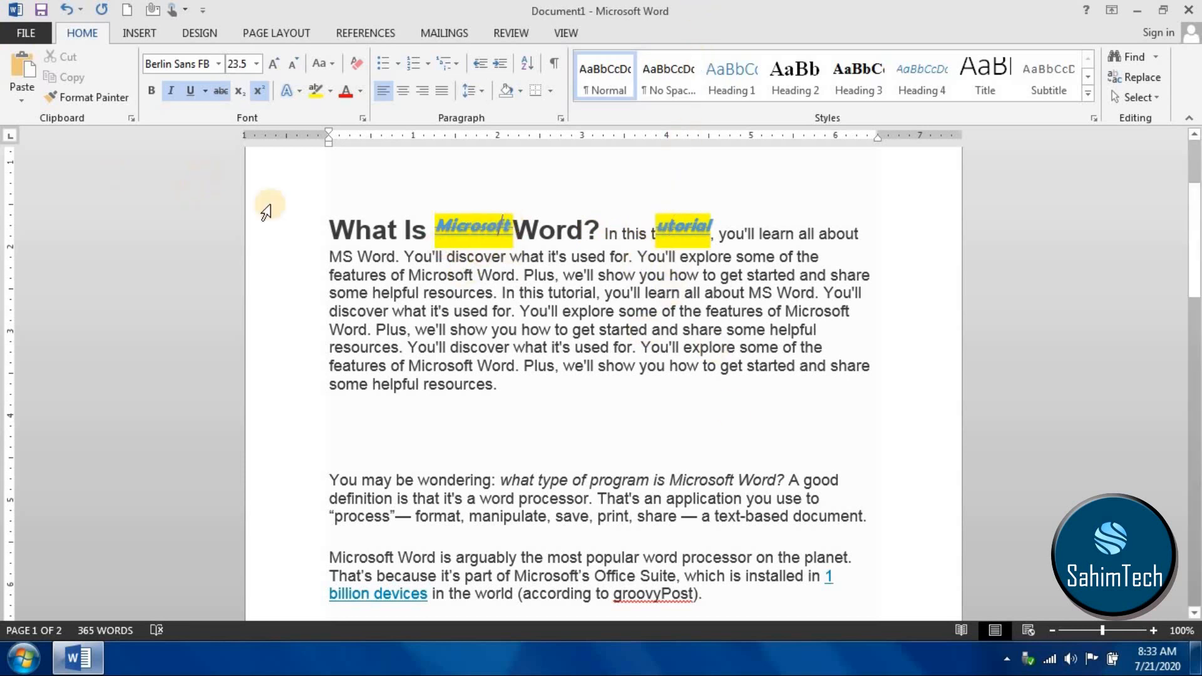
- Apply the formatting of the heading's "Microsoft" with Format Painter to the whole paragraph beginning "You may be wondering"
left_click_drag(439, 238, 509, 231)
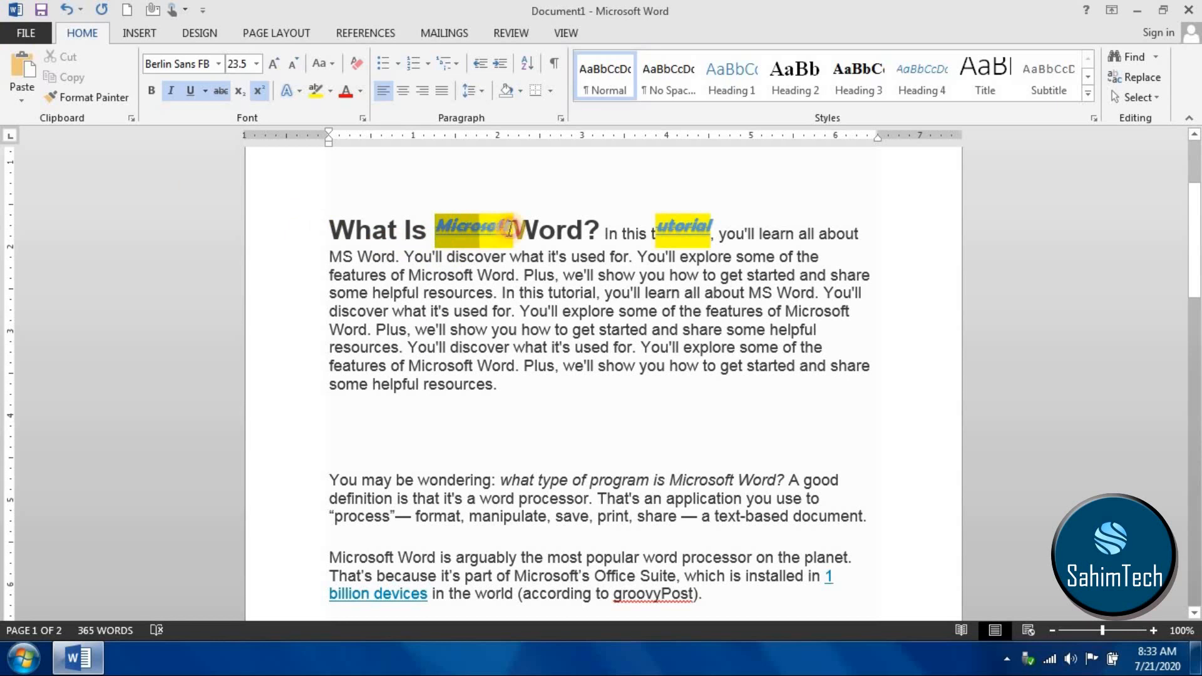
left_click(81, 97)
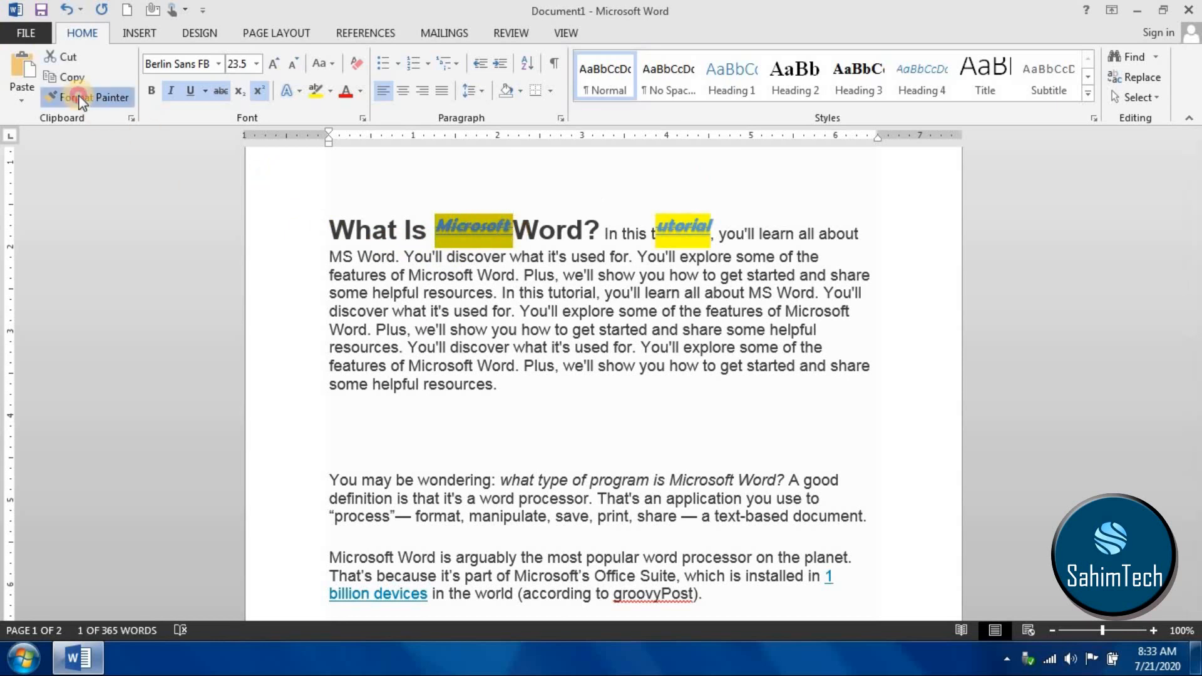
mouse_move(318, 480)
left_mouse_down()
mouse_move(663, 528)
mouse_move(871, 512)
left_mouse_up()
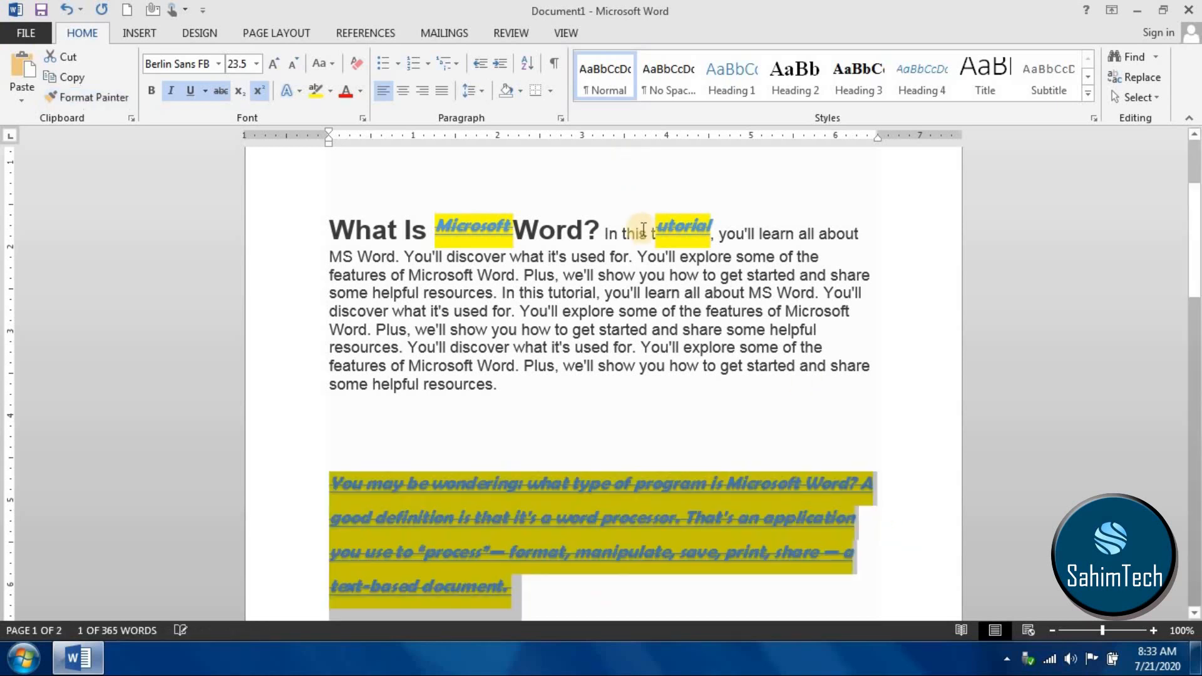
scroll(692, 403, "down", 3)
left_click(552, 448)
scroll(564, 376, "up", 5)
scroll(610, 431, "down", 2)
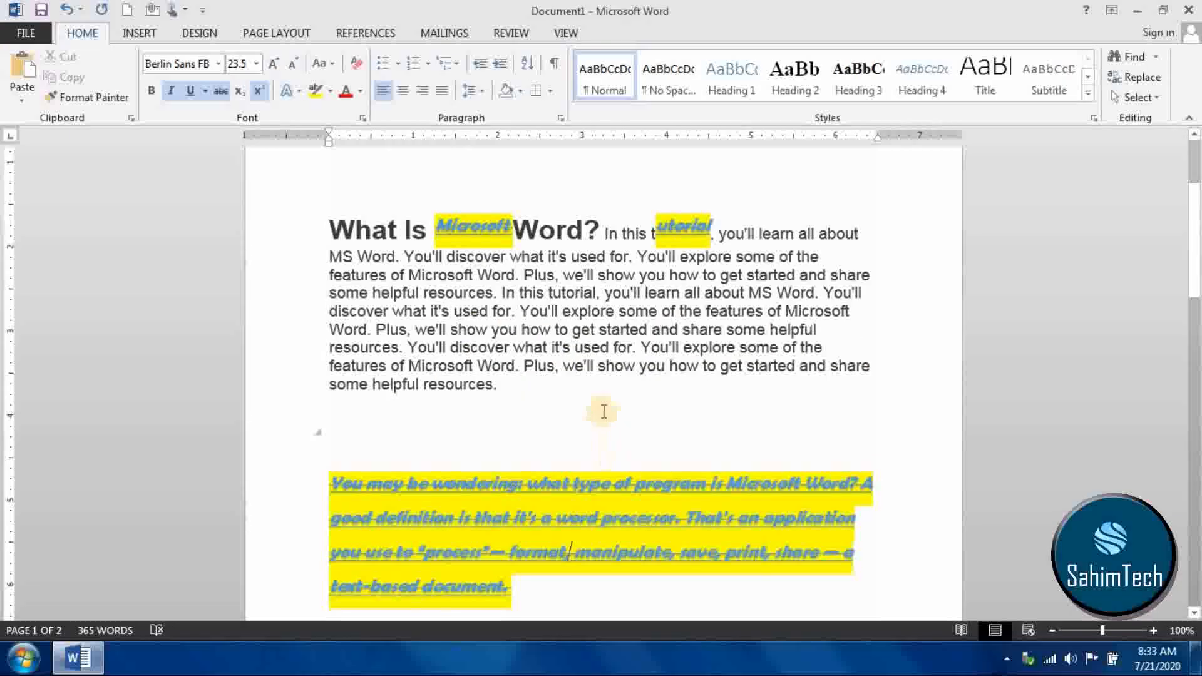
- Set the paragraph beginning "When Word 1.0 for Windows" in bold Berlin Sans FB Demi at size 26
scroll(443, 381, "down", 6)
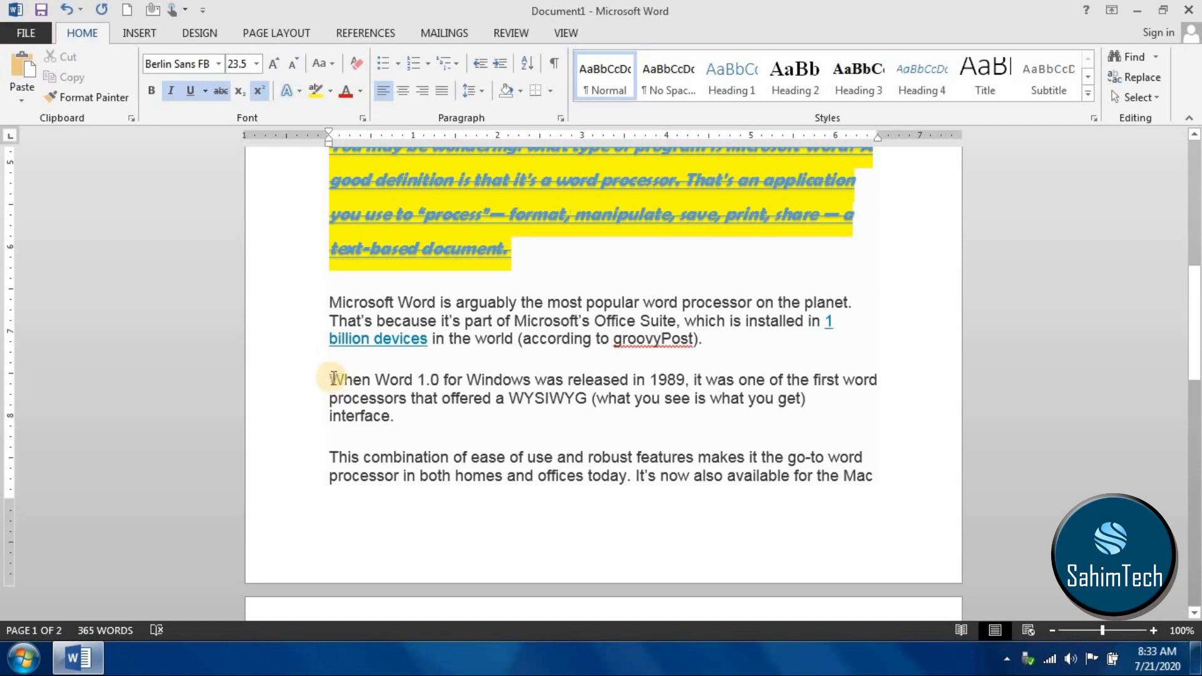
left_click_drag(327, 375, 404, 432)
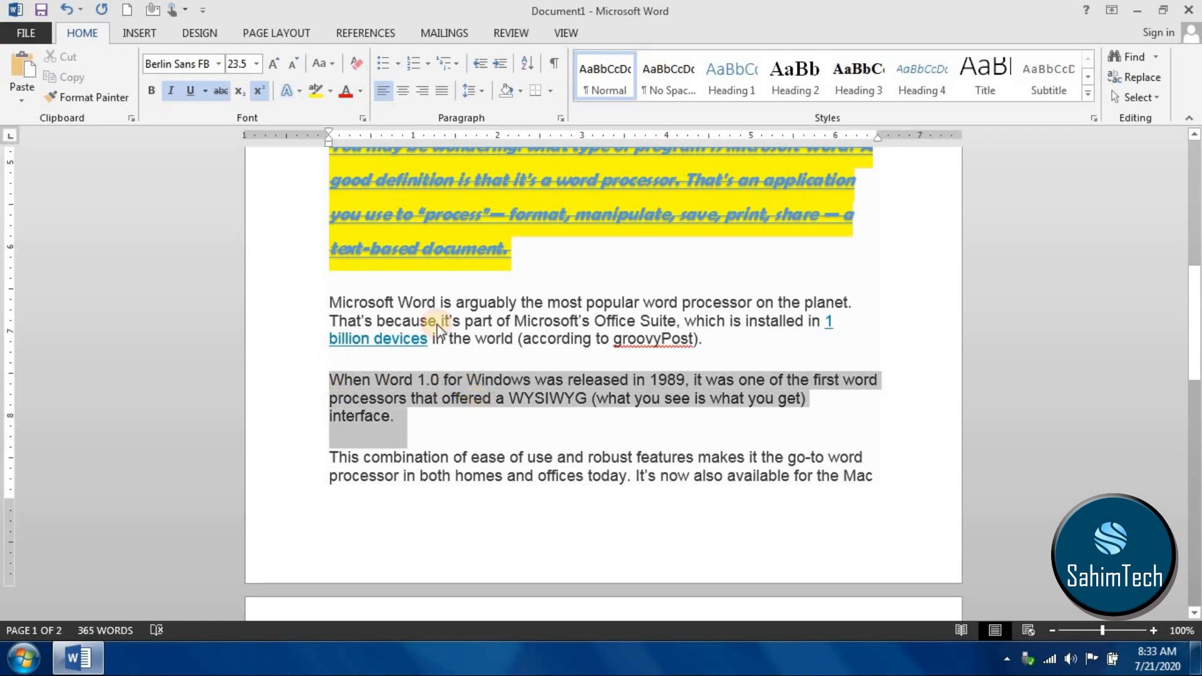
left_click(219, 63)
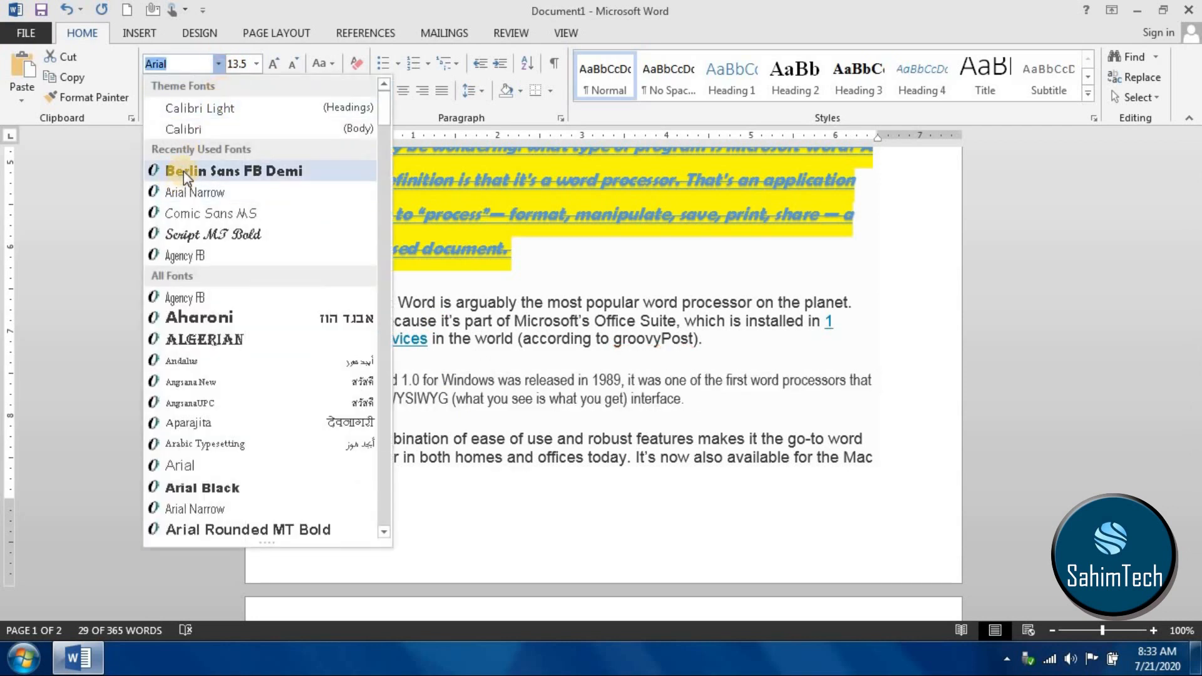
left_click(183, 171)
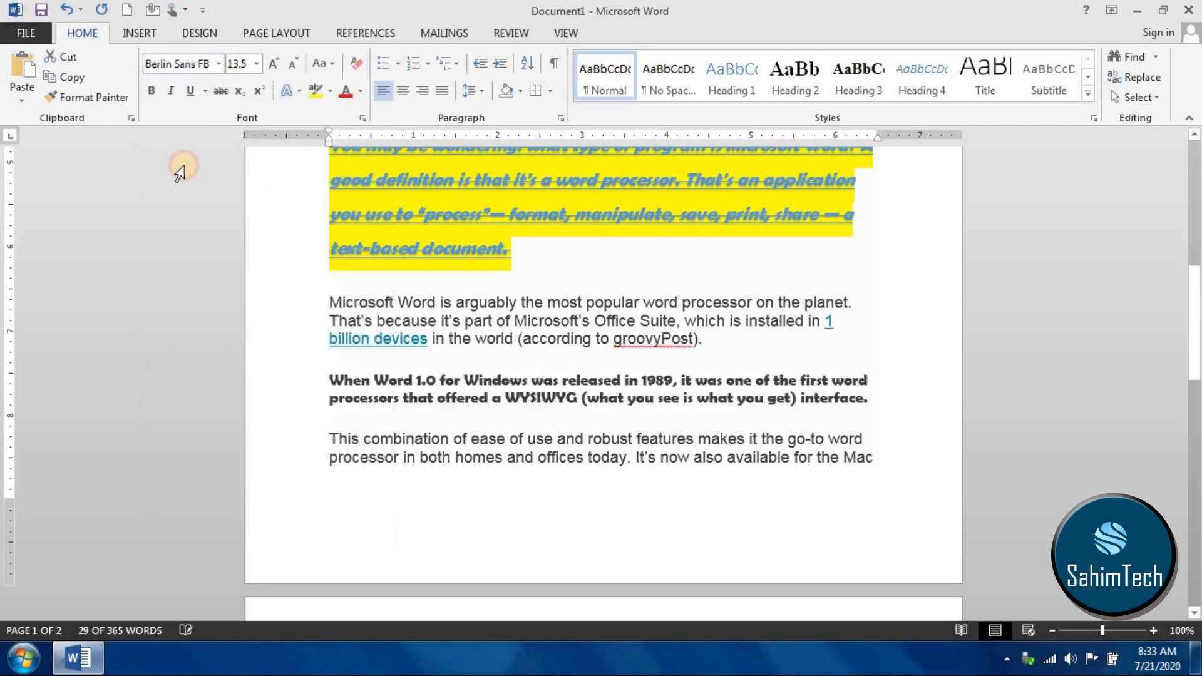
left_click(257, 64)
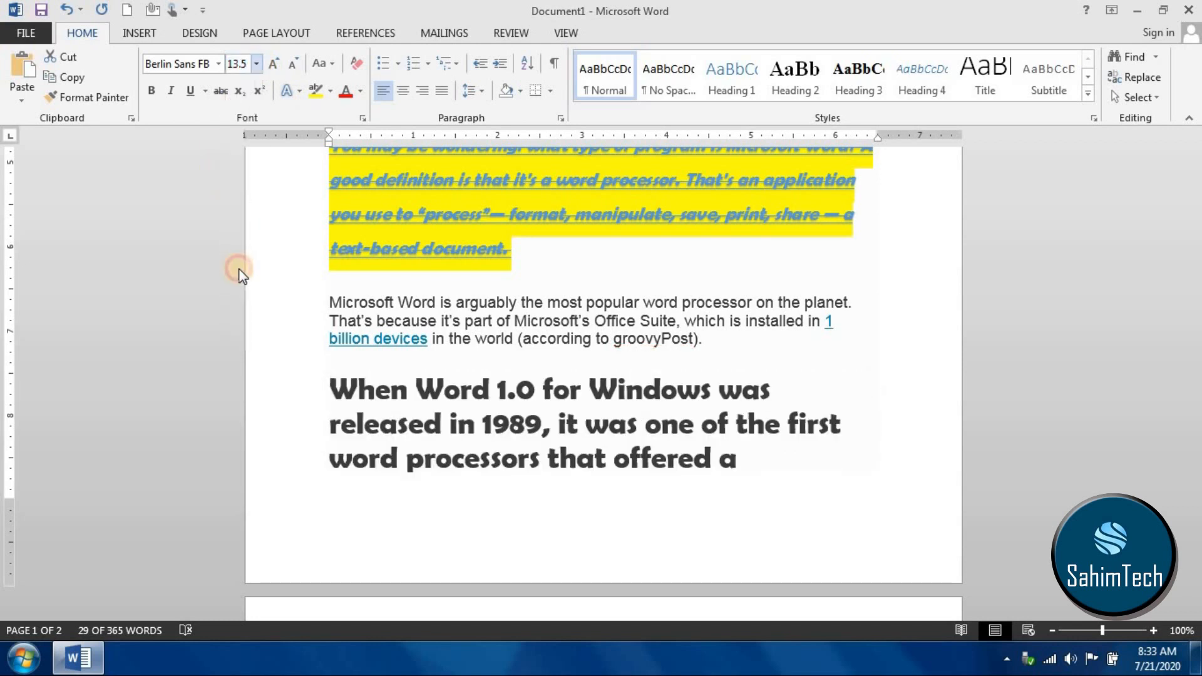
left_click(238, 268)
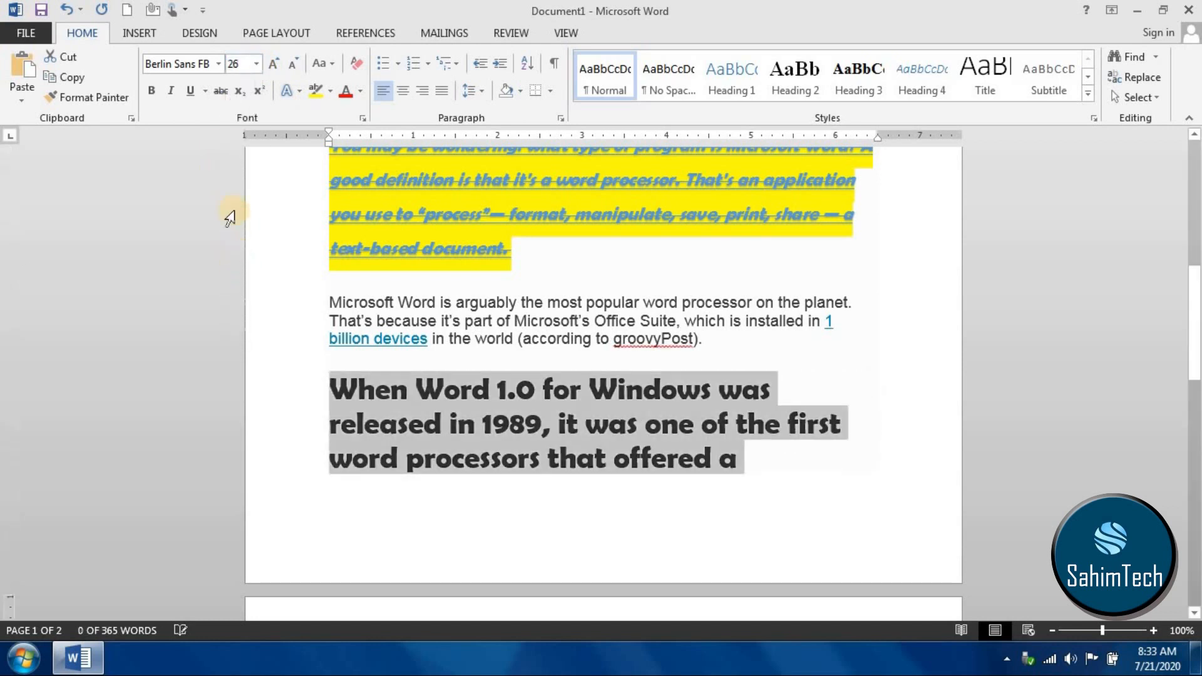
- Make the paragraph beginning "When Word 1.0 for Windows" italic, with a wavy underline and strikethrough
left_click(176, 93)
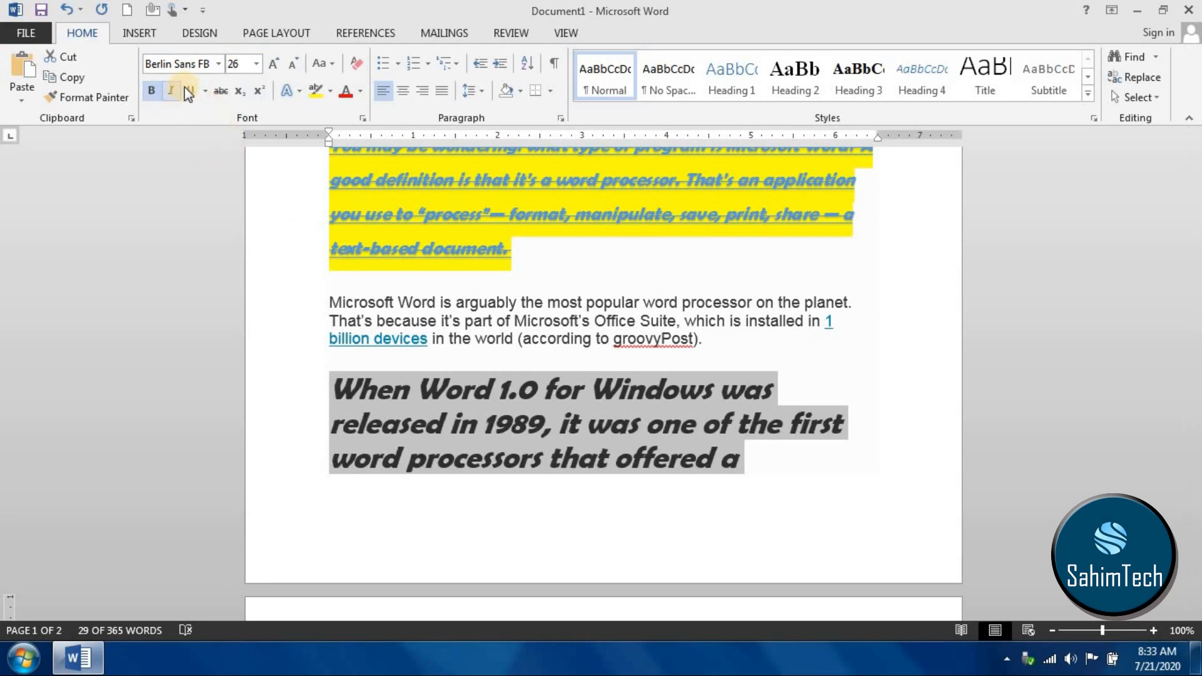
left_click(185, 89)
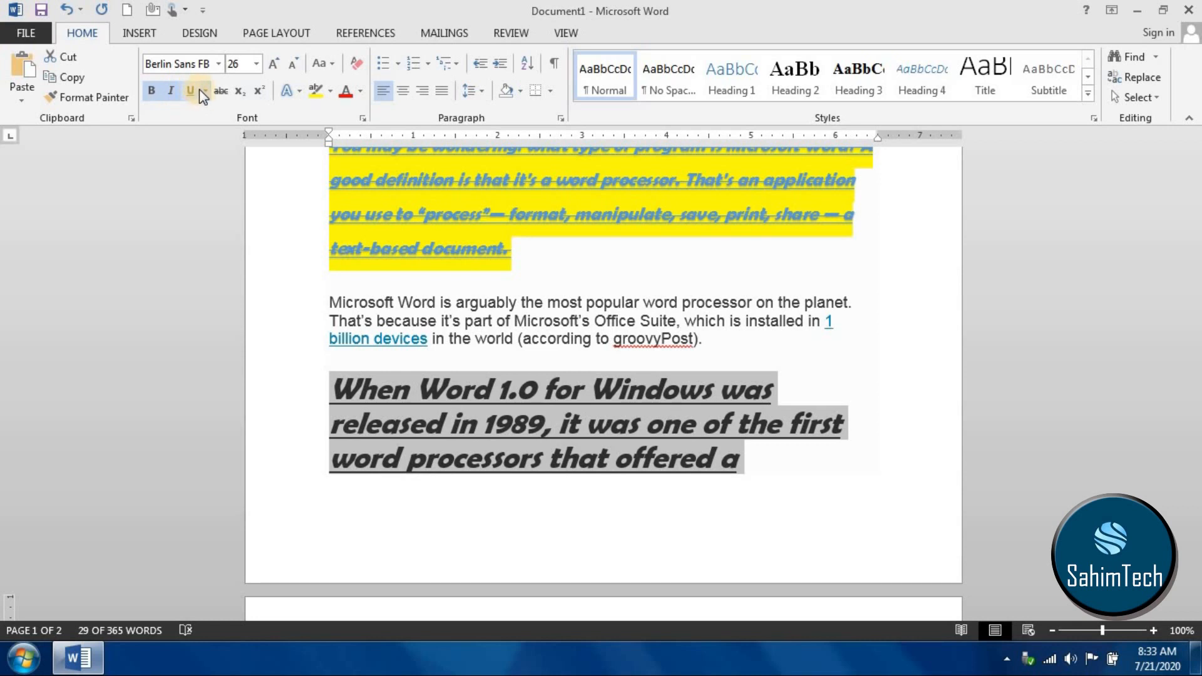
left_click(205, 91)
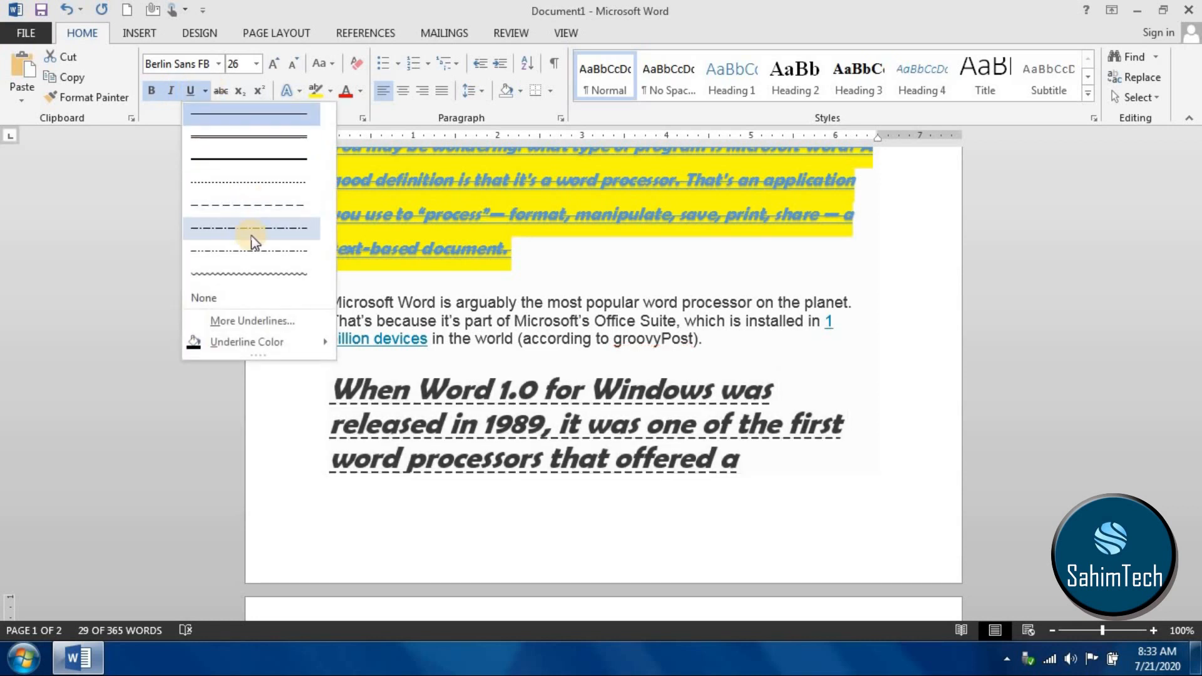
left_click(265, 276)
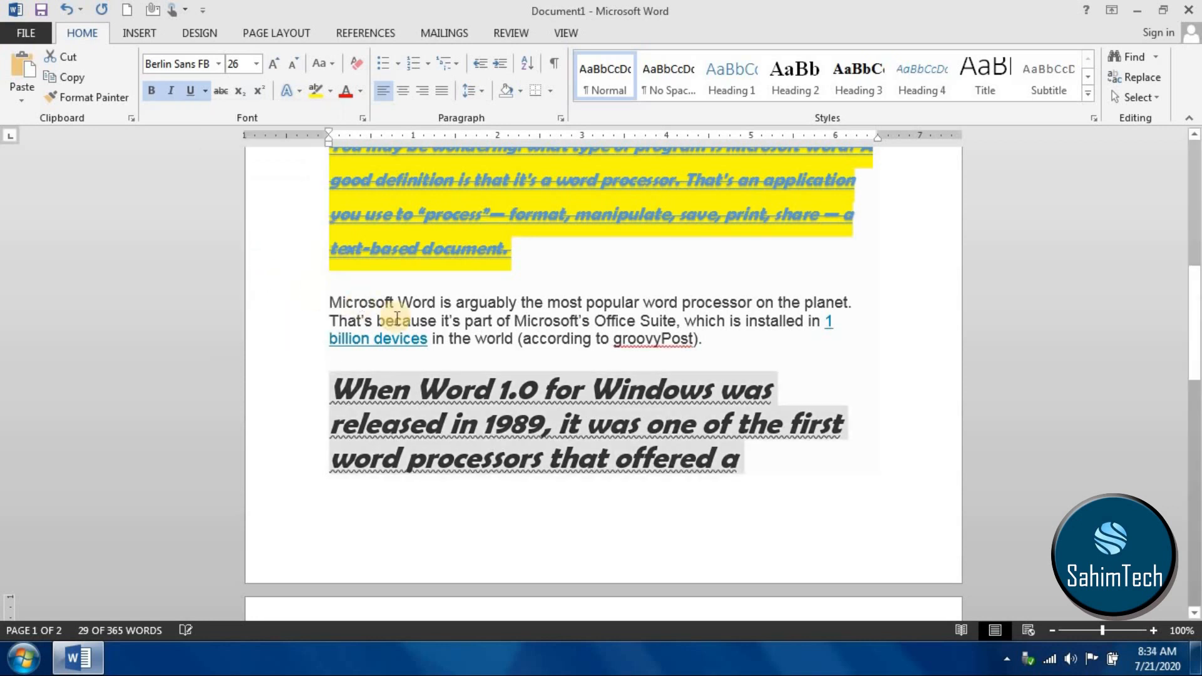
left_click(224, 99)
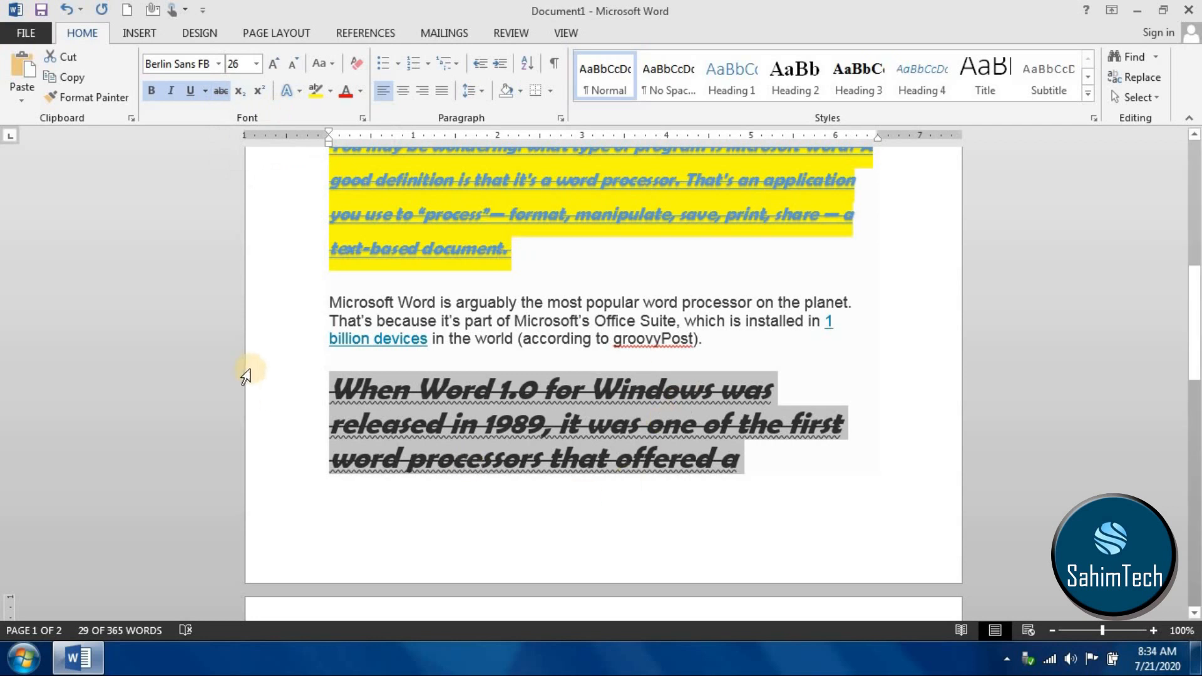
left_click(610, 418)
left_click_drag(767, 452, 359, 376)
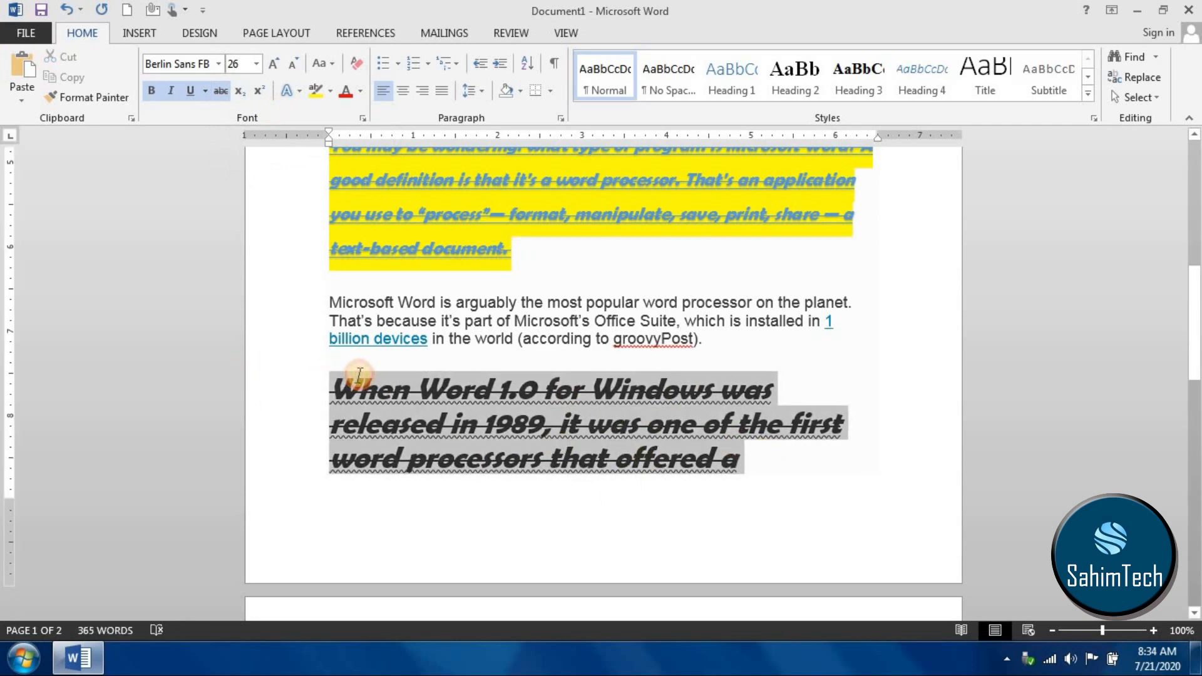
left_click(593, 389)
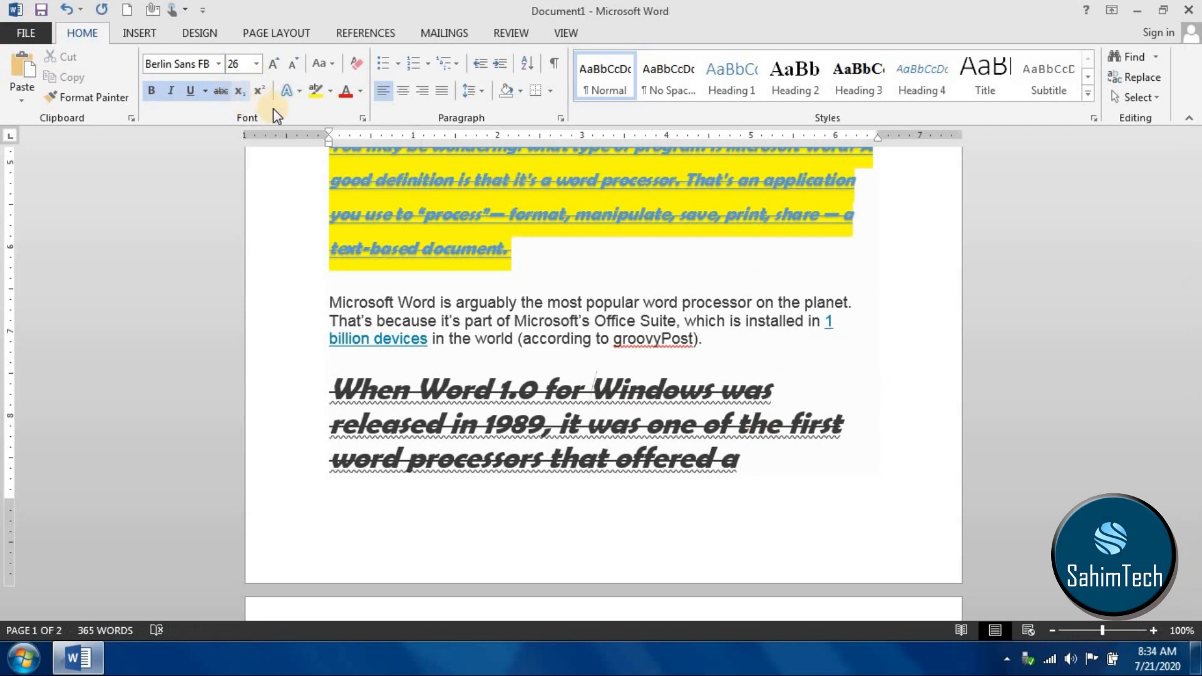
- Zoom in to 308% on the last line of text under the heading "For Business or School"
scroll(1146, 122, "down", 1)
scroll(920, 439, "down", 8)
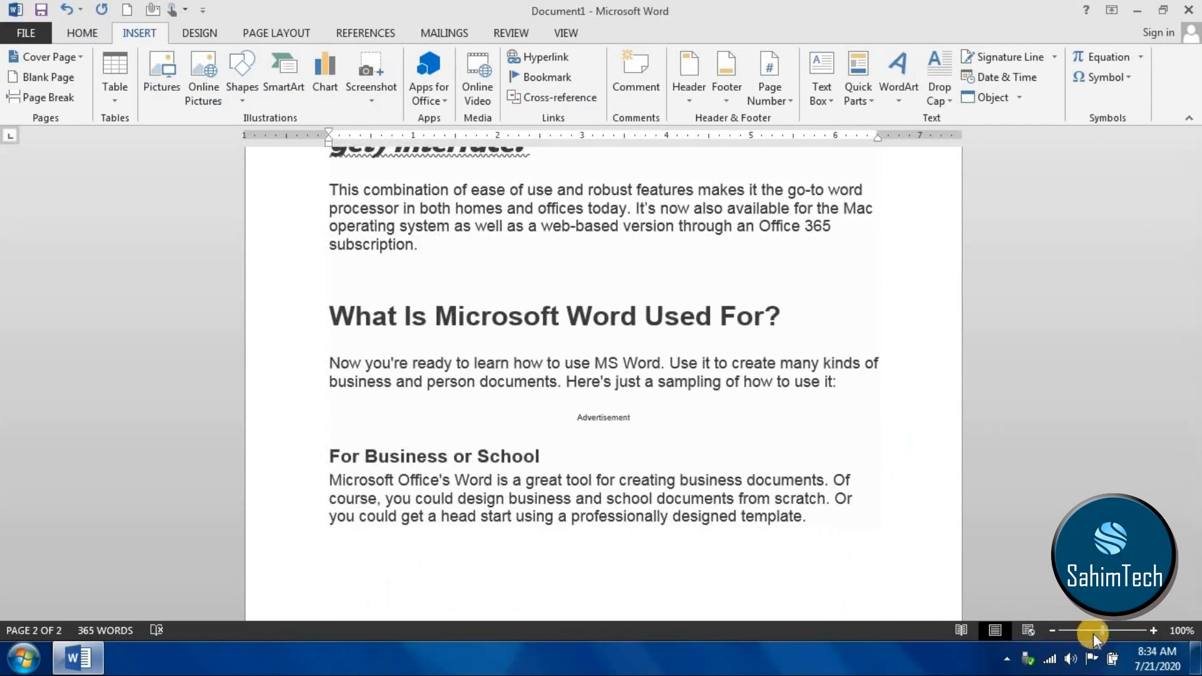
left_click(1145, 631)
mouse_move(1144, 634)
left_mouse_down()
mouse_move(1175, 633)
mouse_move(1120, 633)
mouse_move(1154, 634)
mouse_move(1129, 633)
left_mouse_up()
scroll(1018, 483, "down", 10)
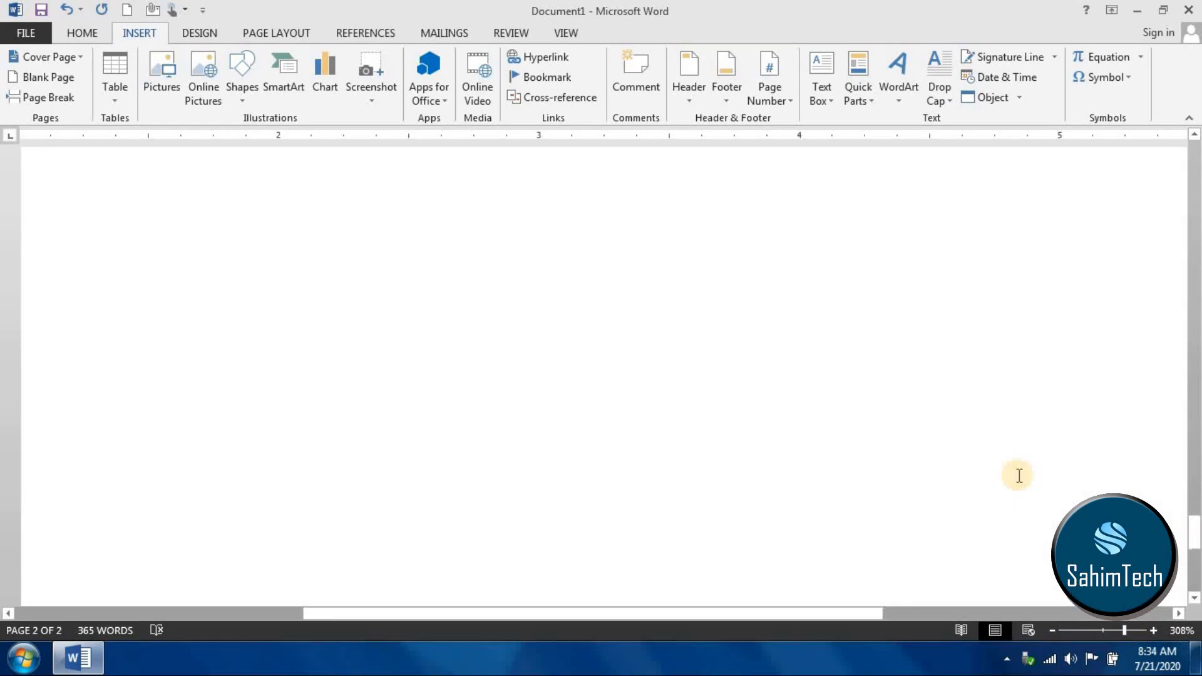
scroll(1019, 476, "up", 6)
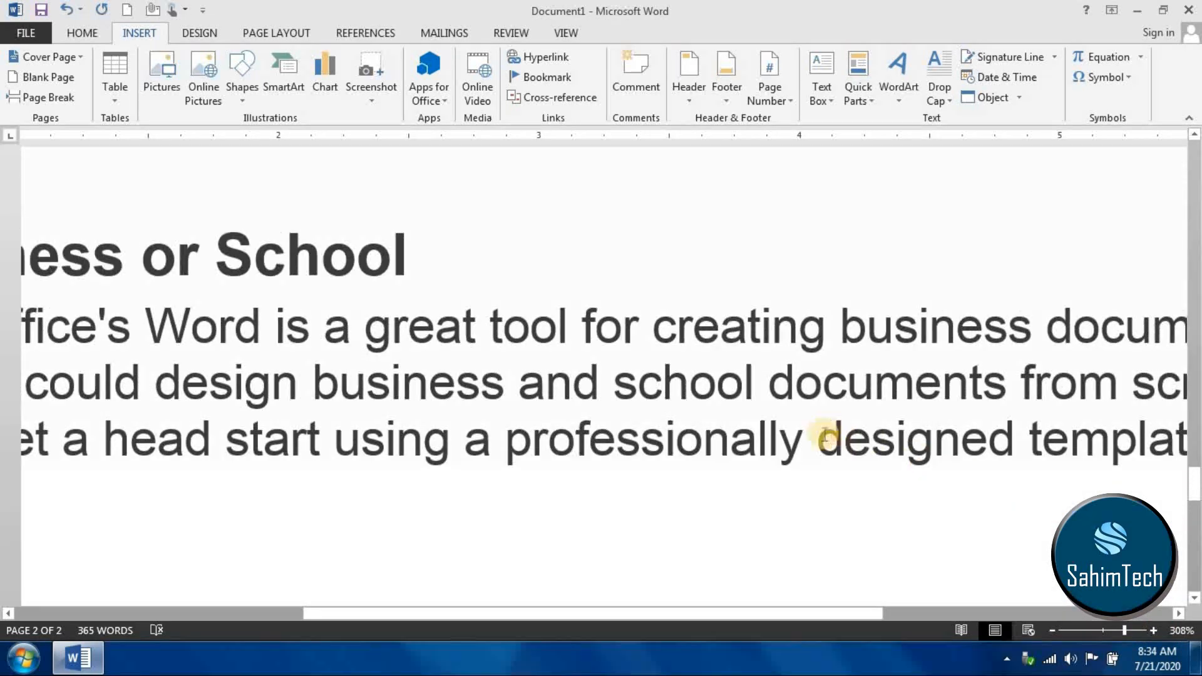
left_click_drag(814, 446, 504, 449)
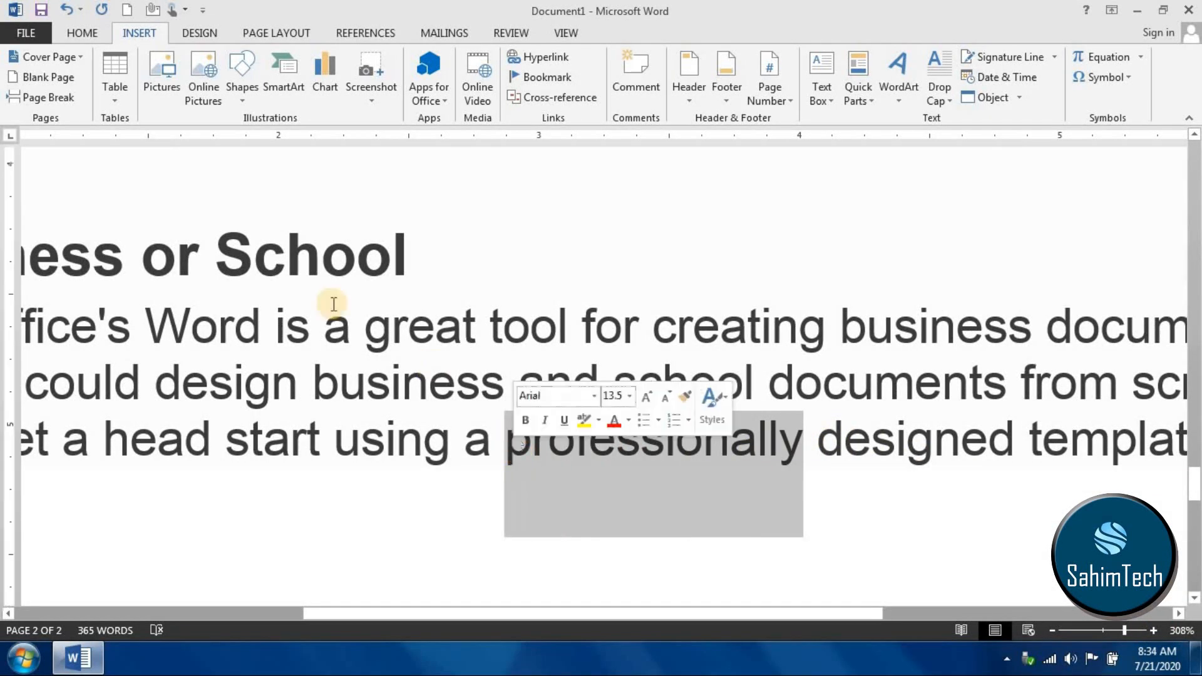
left_click(83, 31)
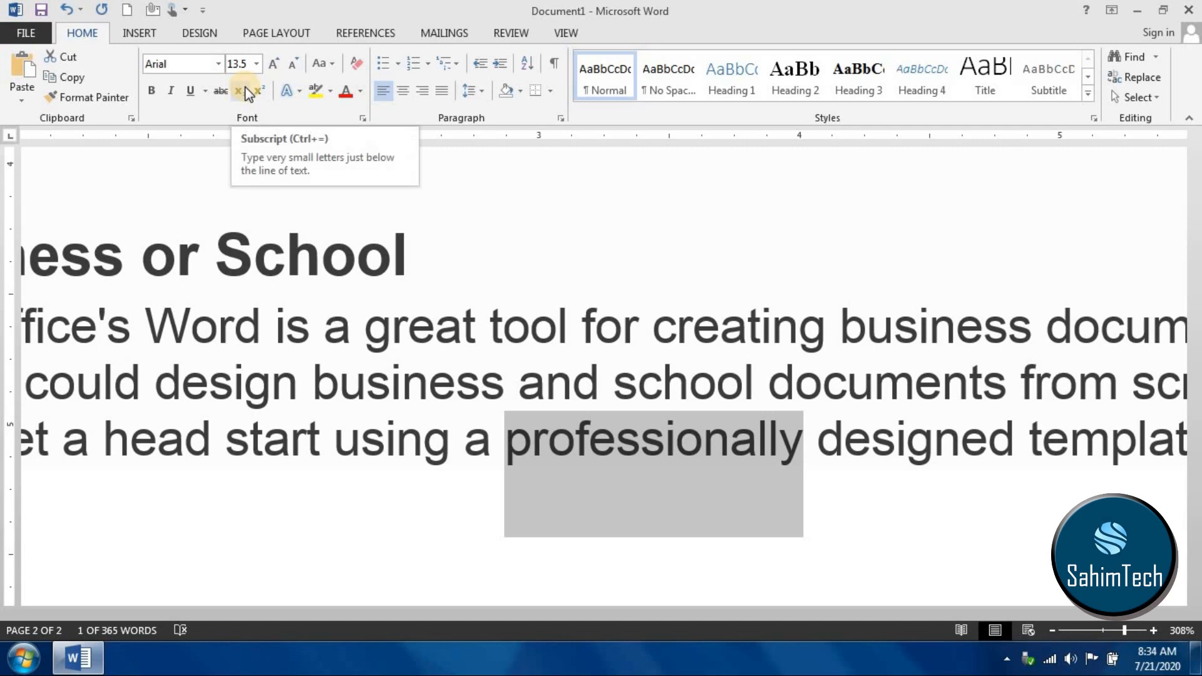
left_click(302, 510)
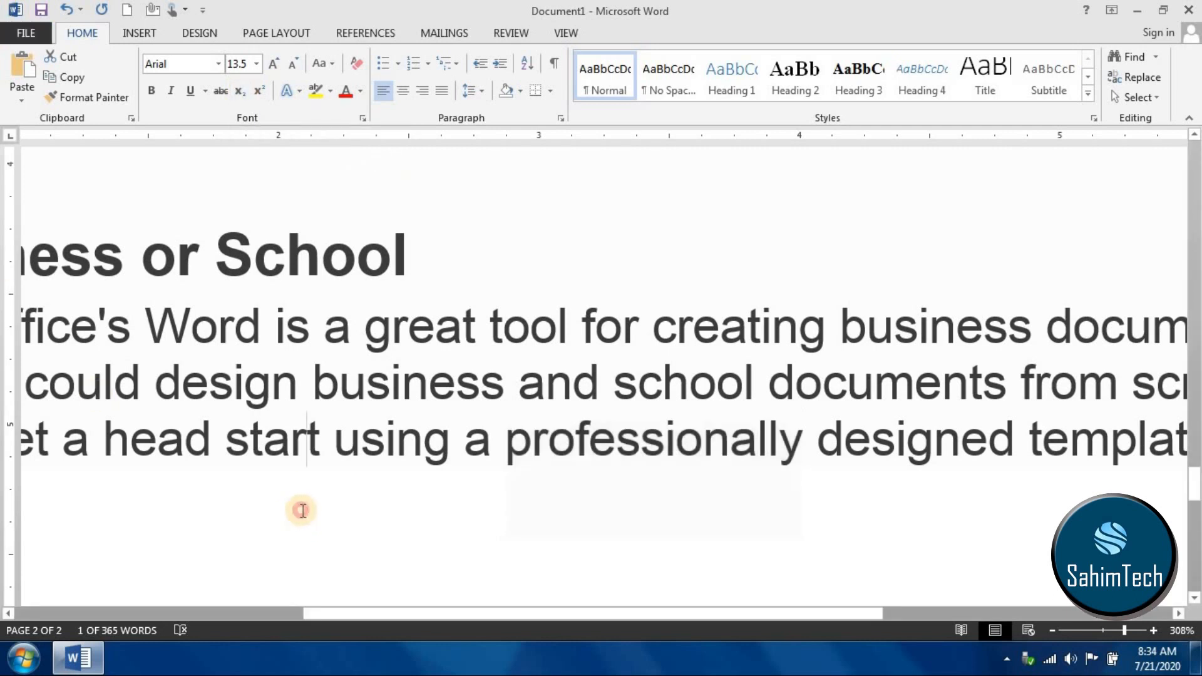
- Underline "a head start using a professionally designed" under "For Business or School" with a single solid line
left_click(65, 457)
left_click_drag(112, 457, 903, 464)
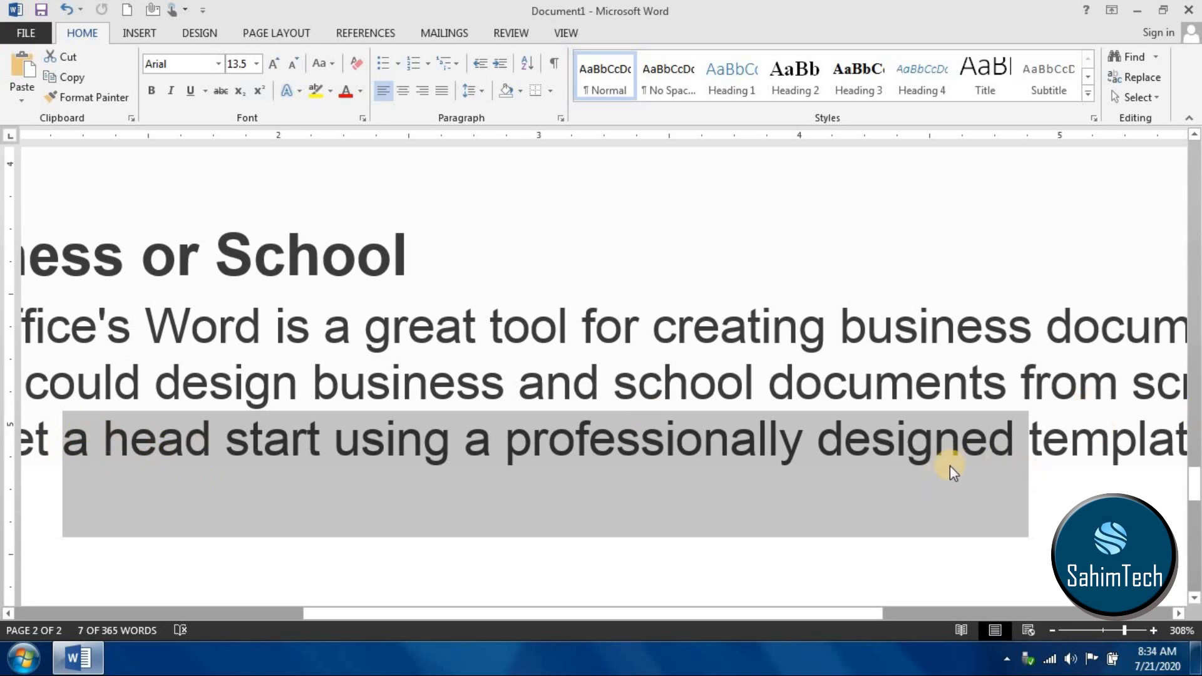
left_click(192, 92)
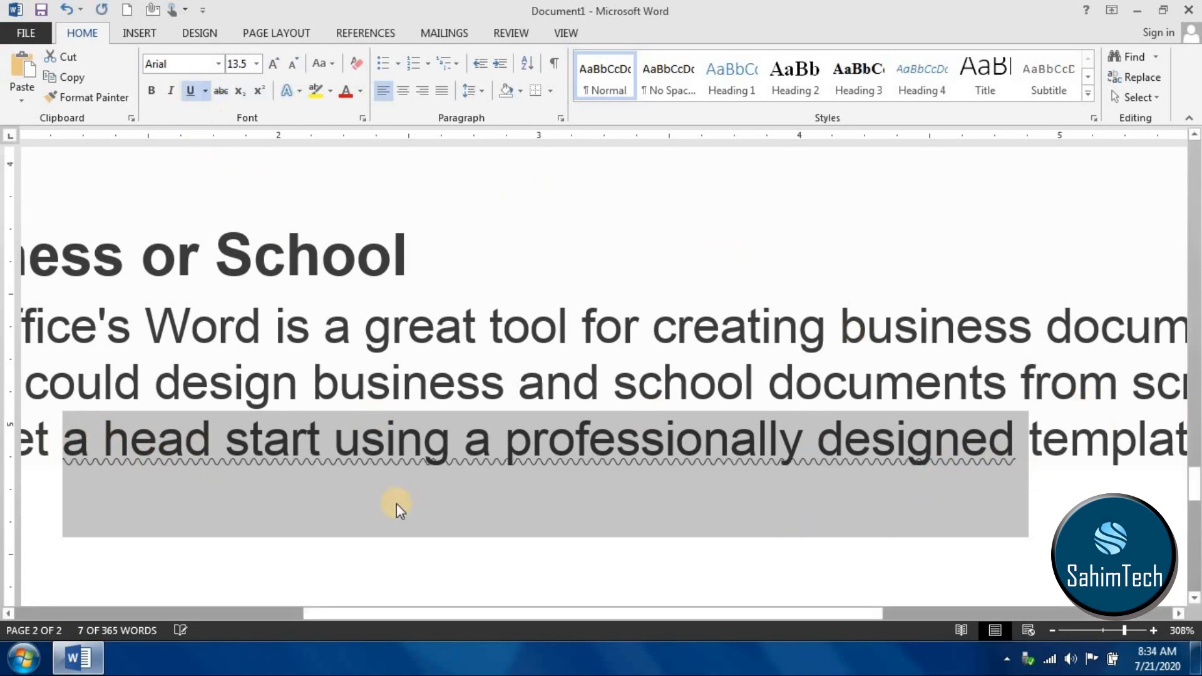
left_click(205, 91)
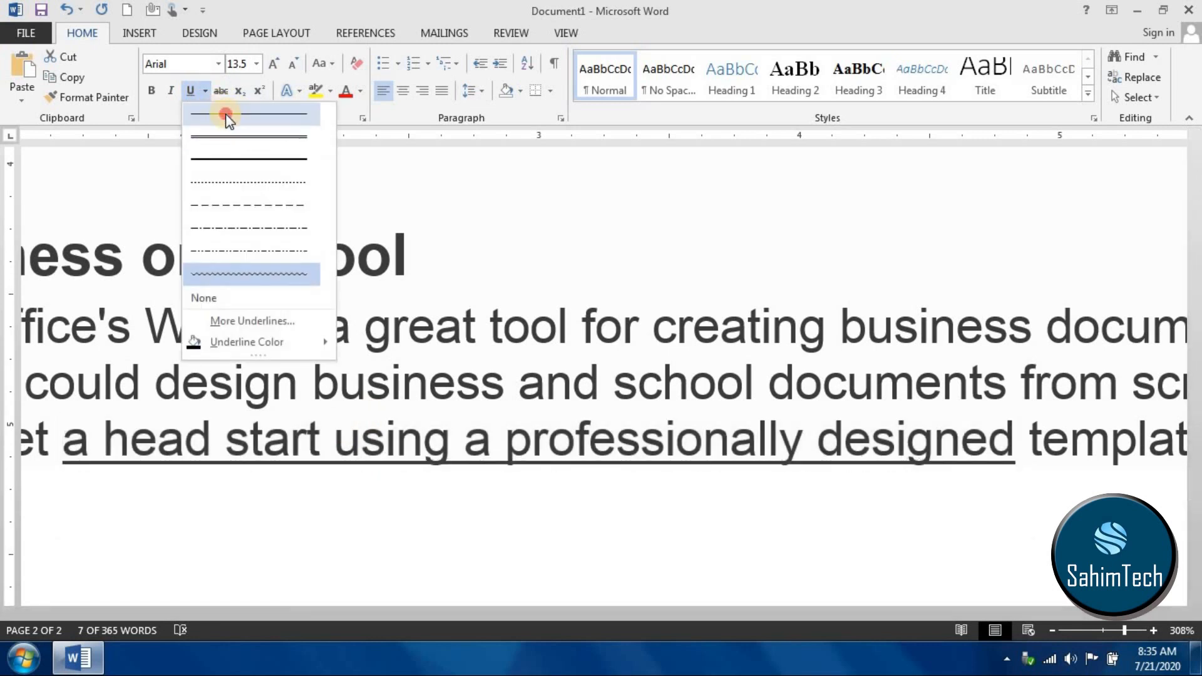
left_click(228, 114)
left_click(134, 458)
left_click_drag(1018, 438, 108, 440)
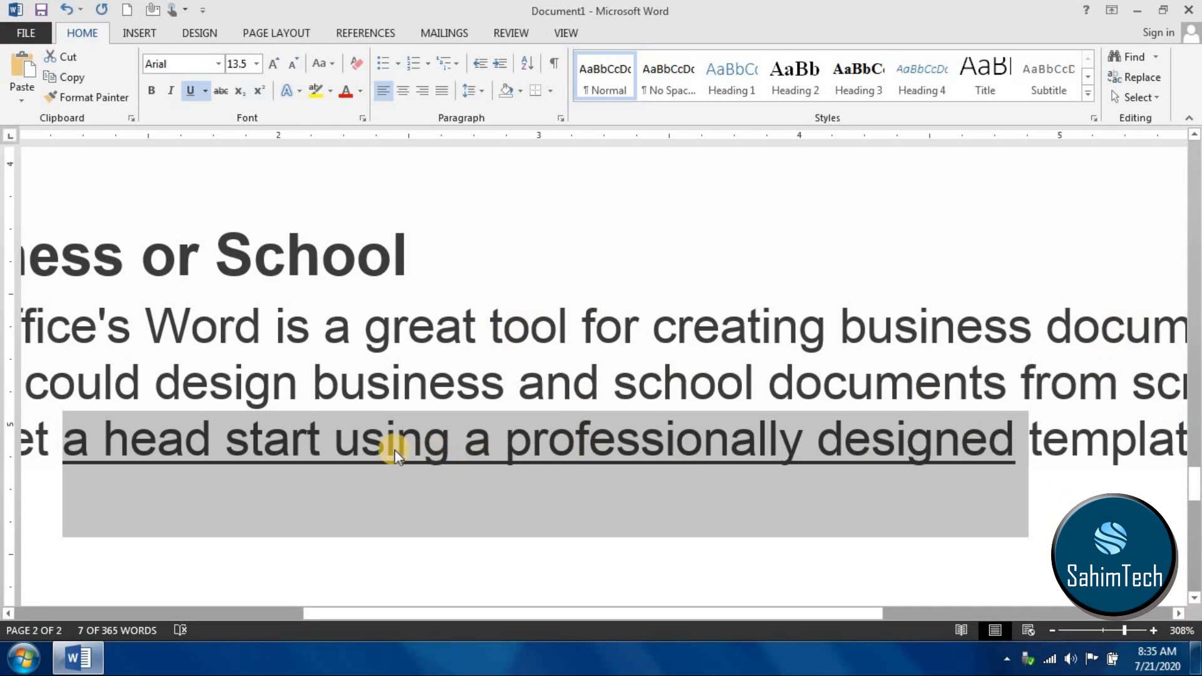
- Format the word "professionally" in the underlined phrase as subscript
left_click(806, 439)
left_click_drag(760, 436, 505, 448)
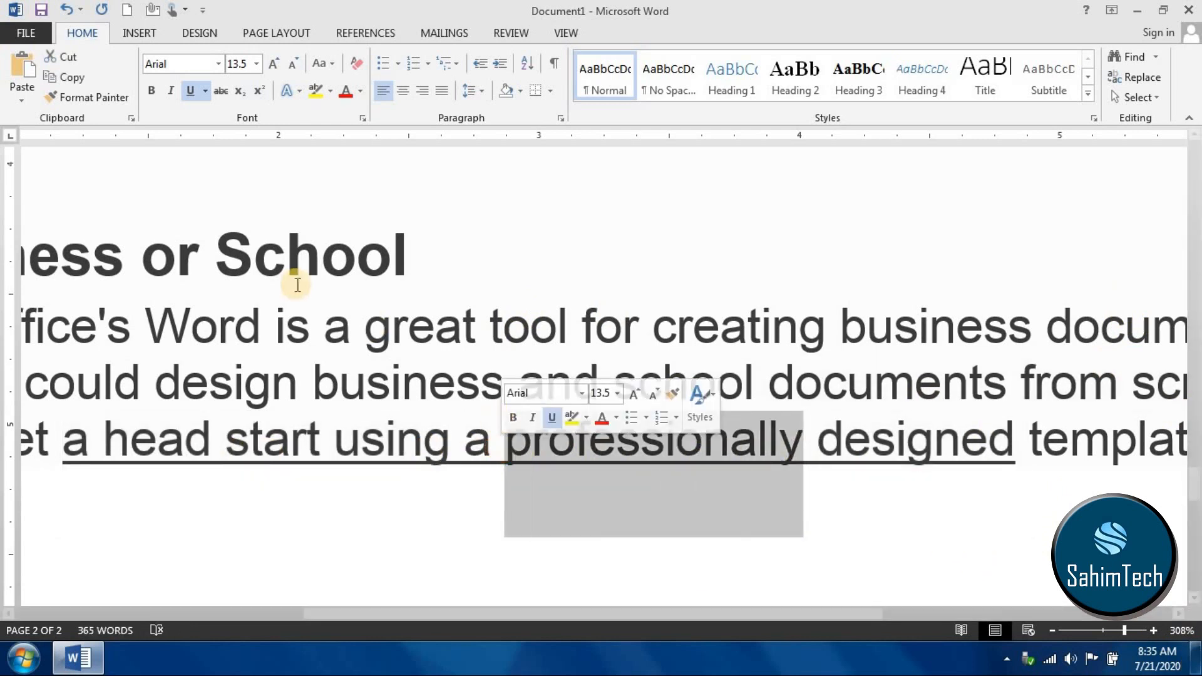
left_click(241, 92)
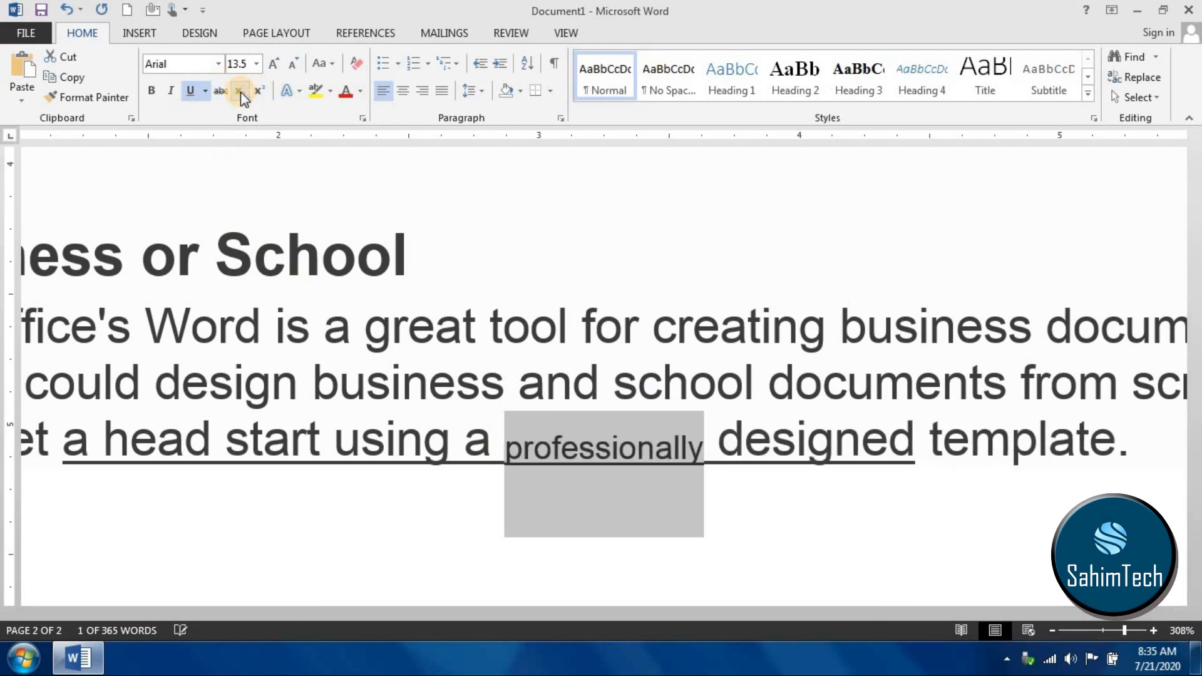
left_click(515, 508)
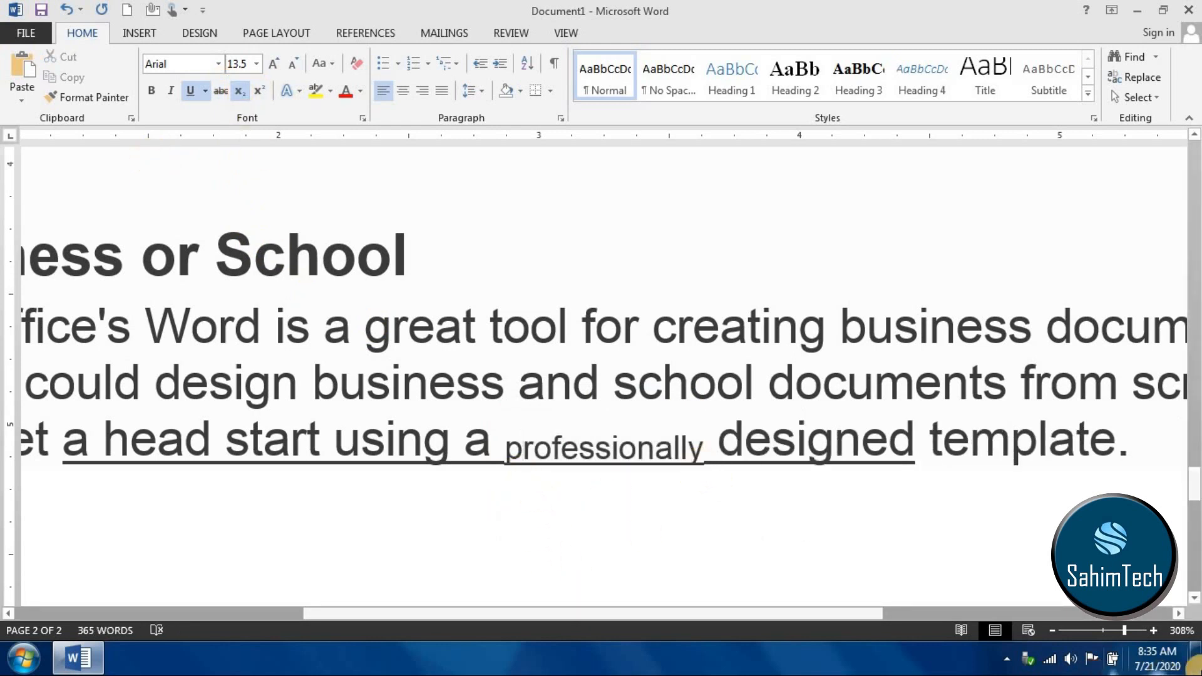
- Format the word "creating" in the first line under "For Business or School" as superscript
left_click_drag(1124, 632, 1162, 637)
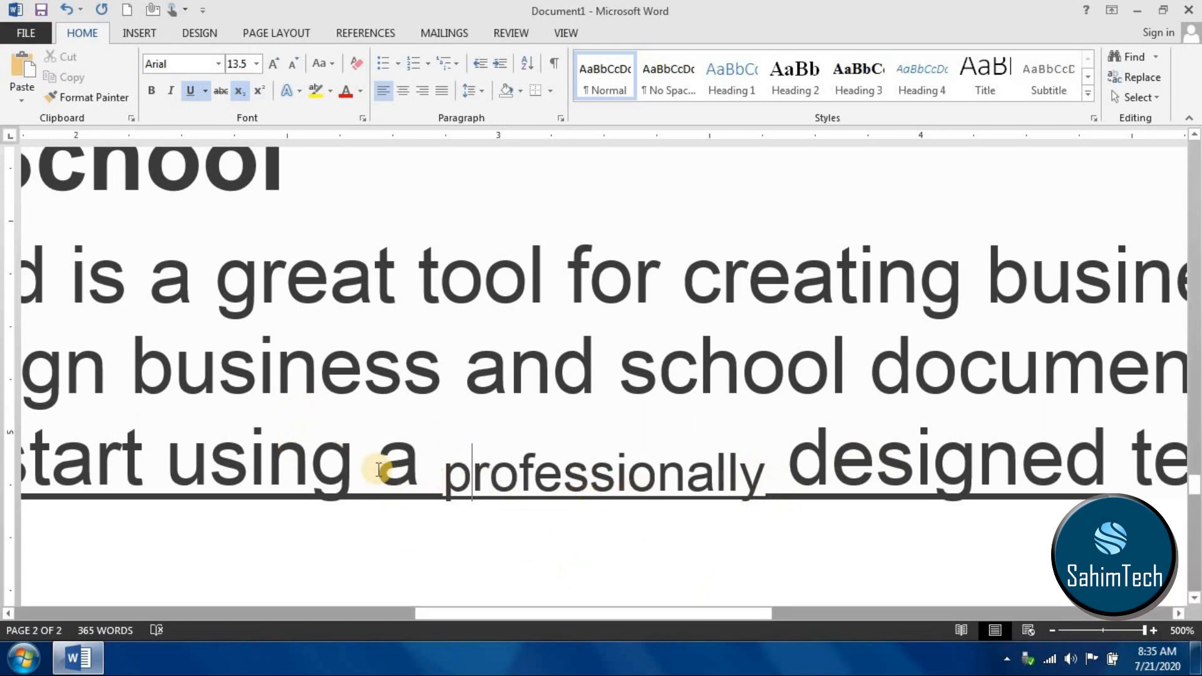
left_click_drag(46, 451, 1014, 471)
left_click(632, 384)
left_click_drag(438, 308, 539, 307)
left_click(735, 352)
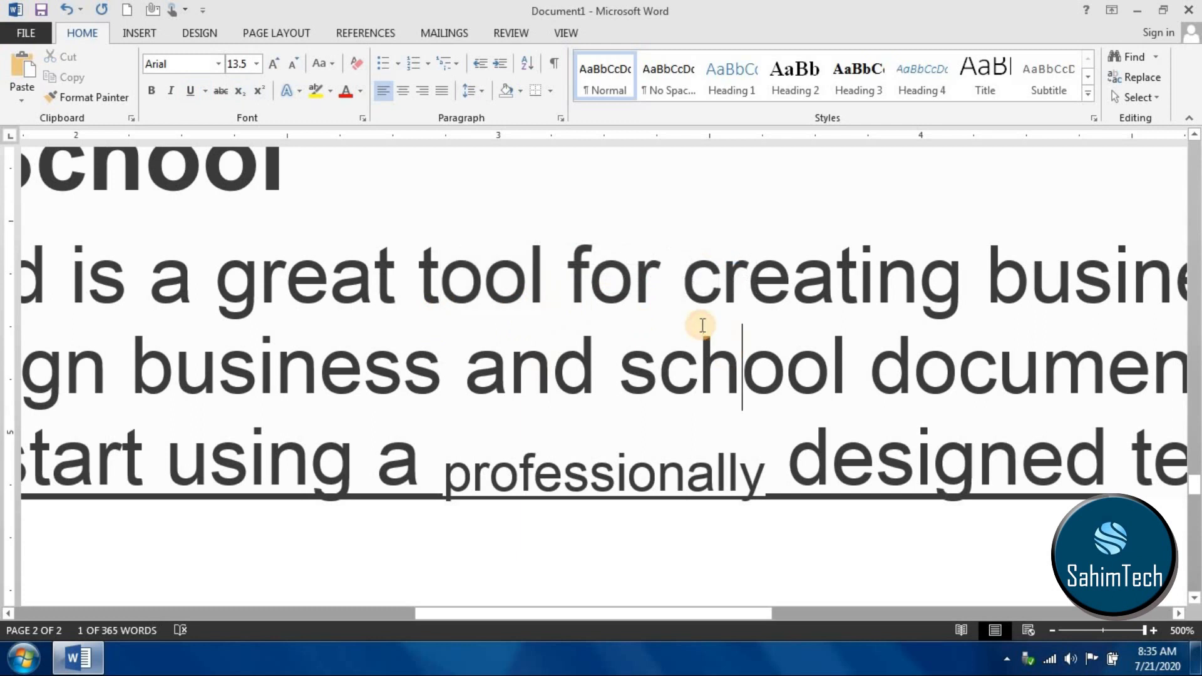
left_click_drag(681, 313, 971, 314)
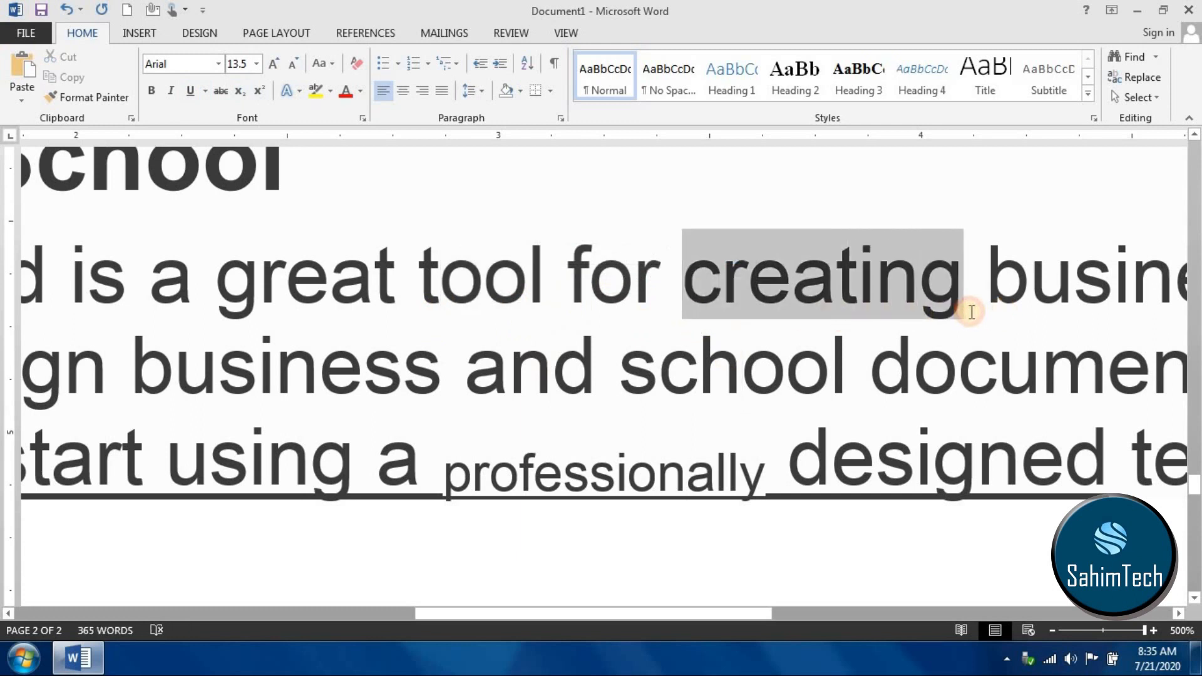
left_click(260, 90)
left_click(668, 281)
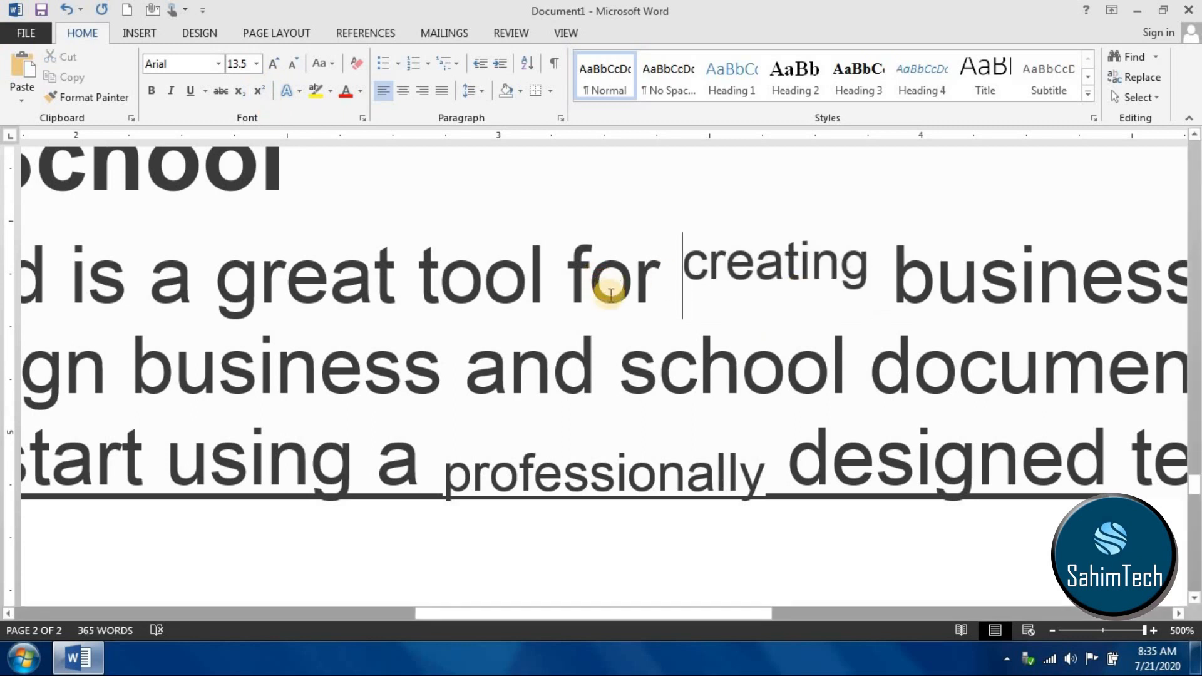
left_click_drag(150, 295, 1049, 285)
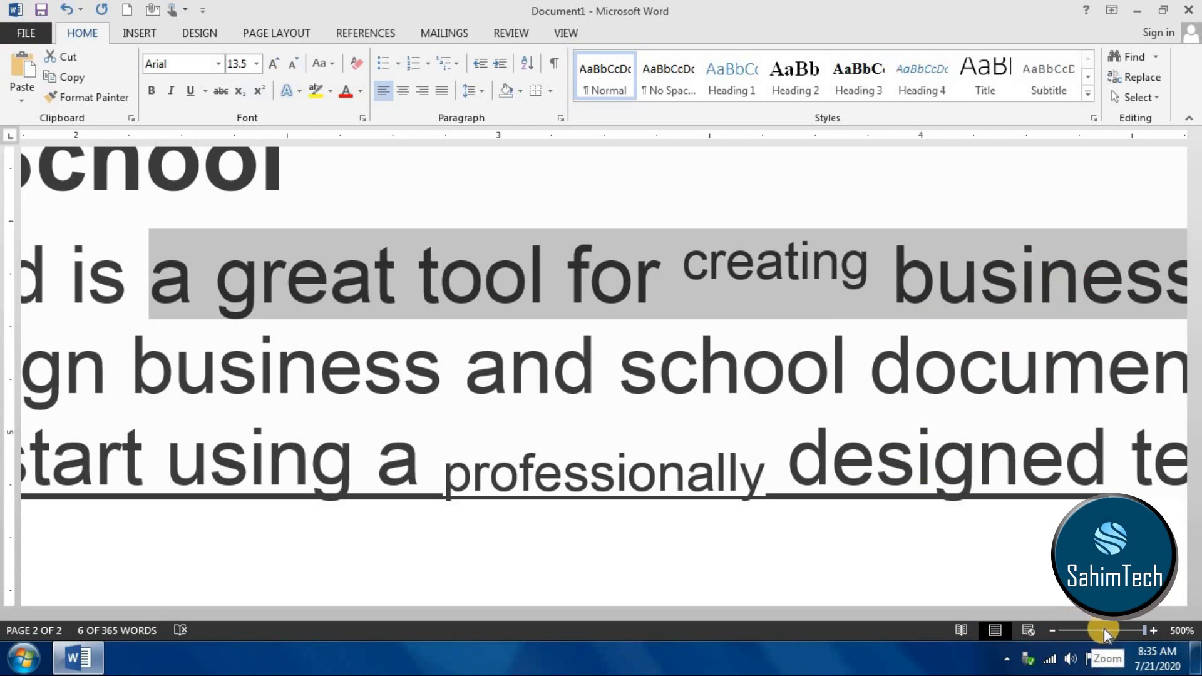
left_click(1104, 631)
scroll(585, 311, "up", 5)
scroll(751, 394, "up", 4)
scroll(682, 344, "down", 7)
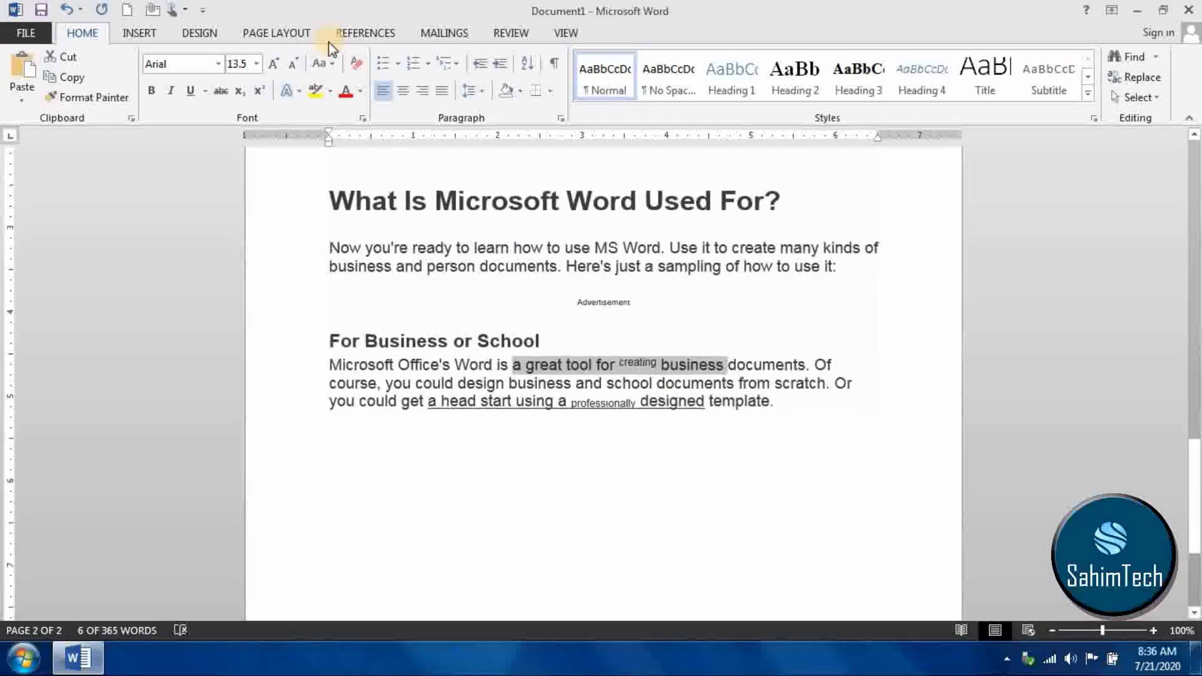
left_click(291, 93)
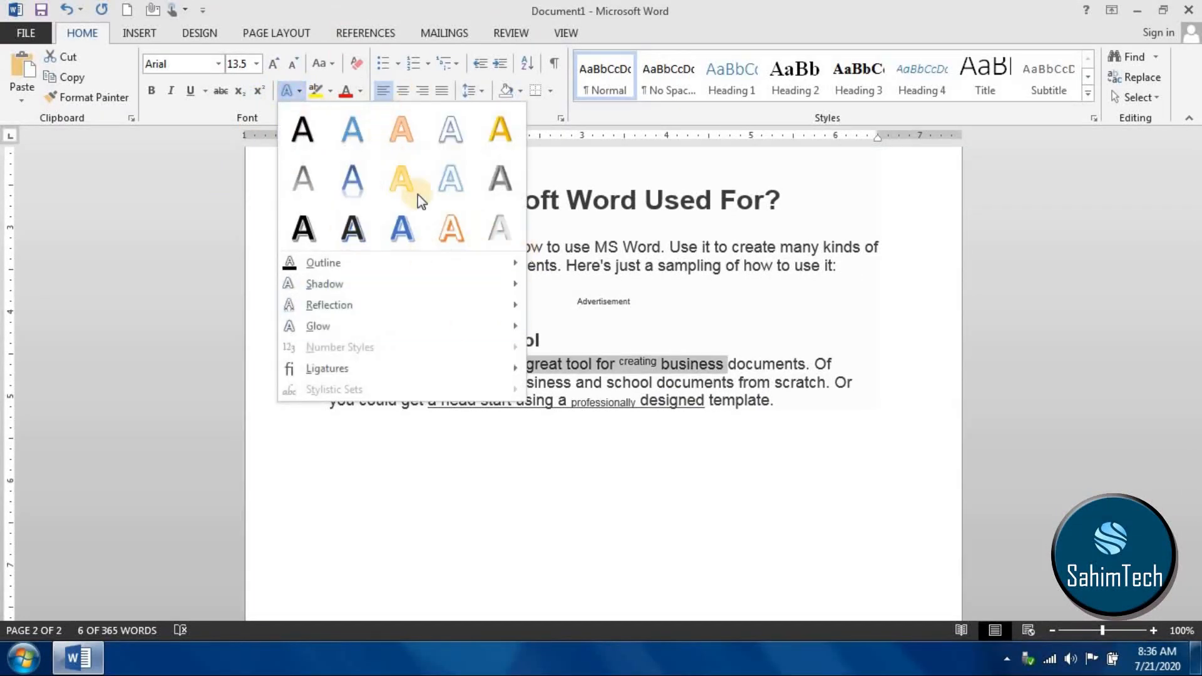
left_click(624, 436)
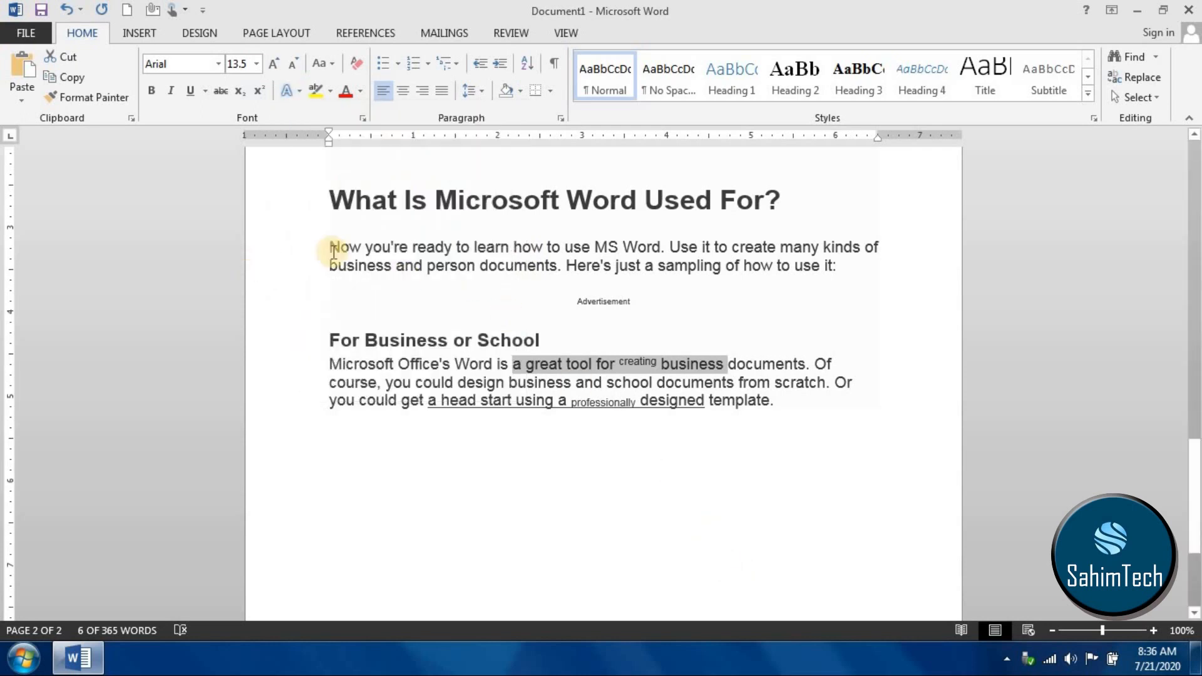
- Apply the black text effect with shadow to the word "kinds" in the paragraph under "What Is Microsoft Word Used For?"
double_click(844, 253)
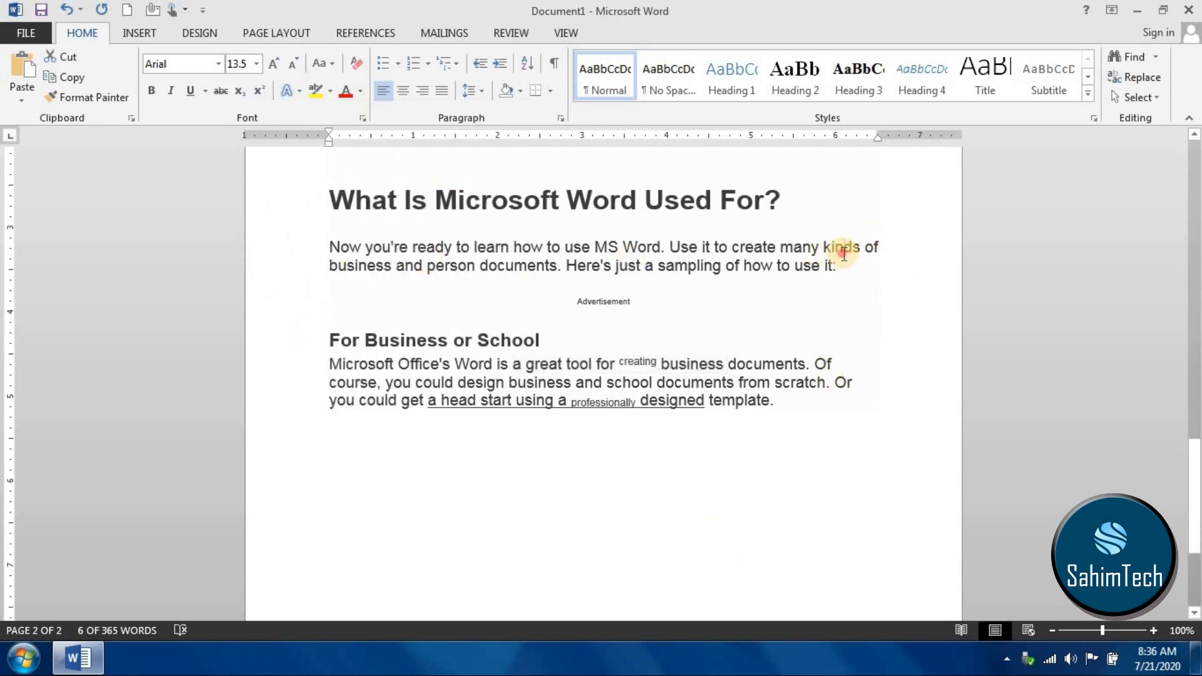
left_click(290, 93)
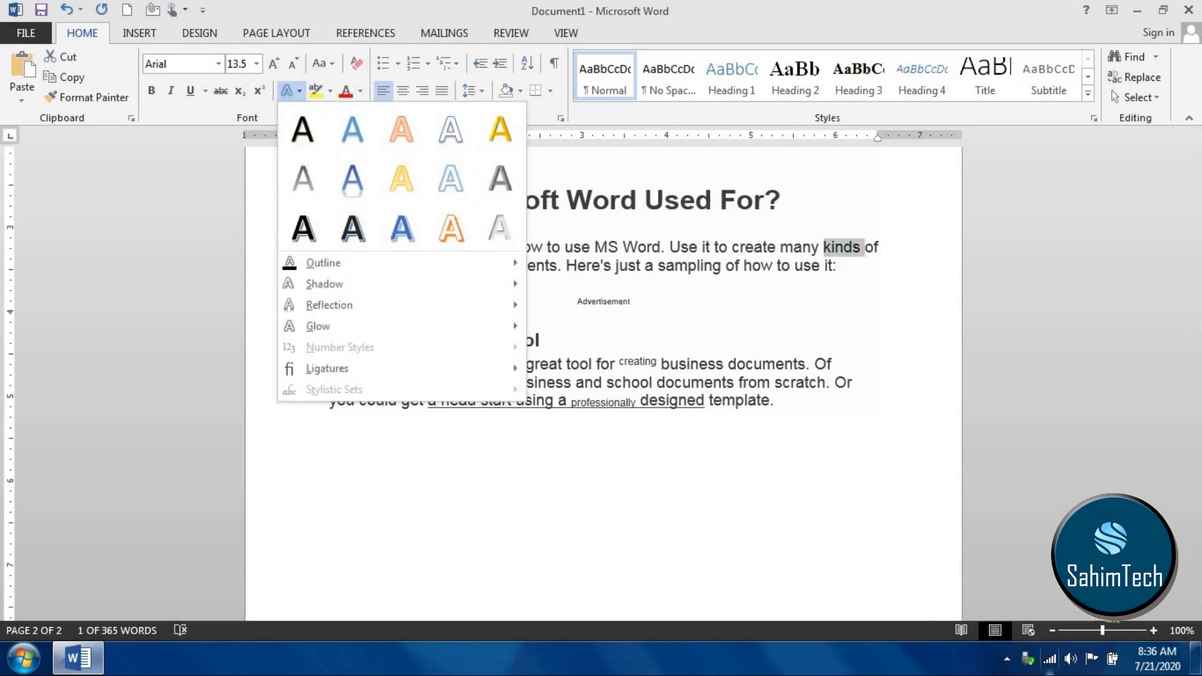
left_click_drag(1104, 635, 1110, 635)
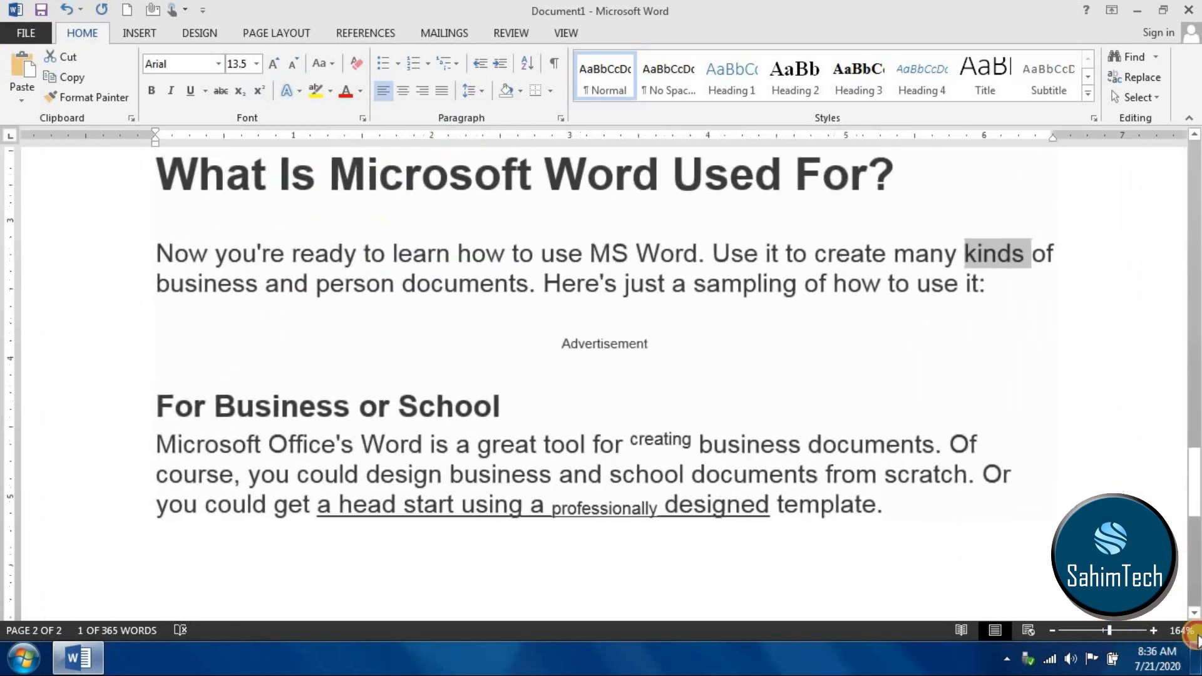
left_click(1119, 631)
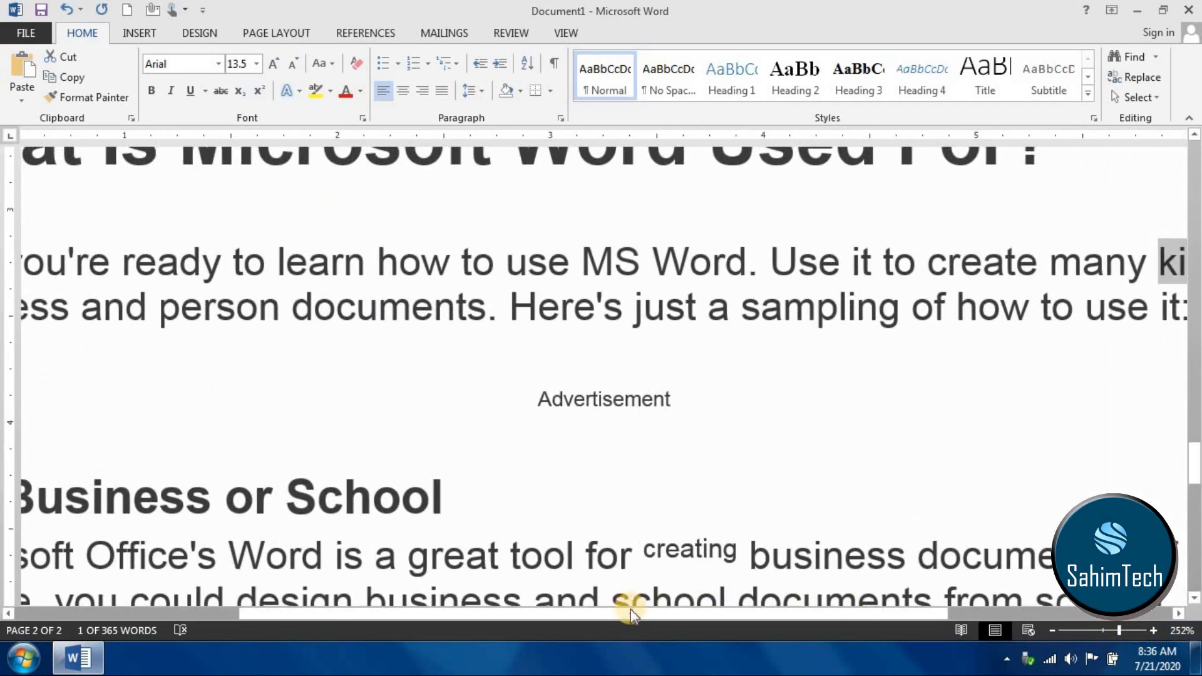
left_click_drag(679, 624, 852, 620)
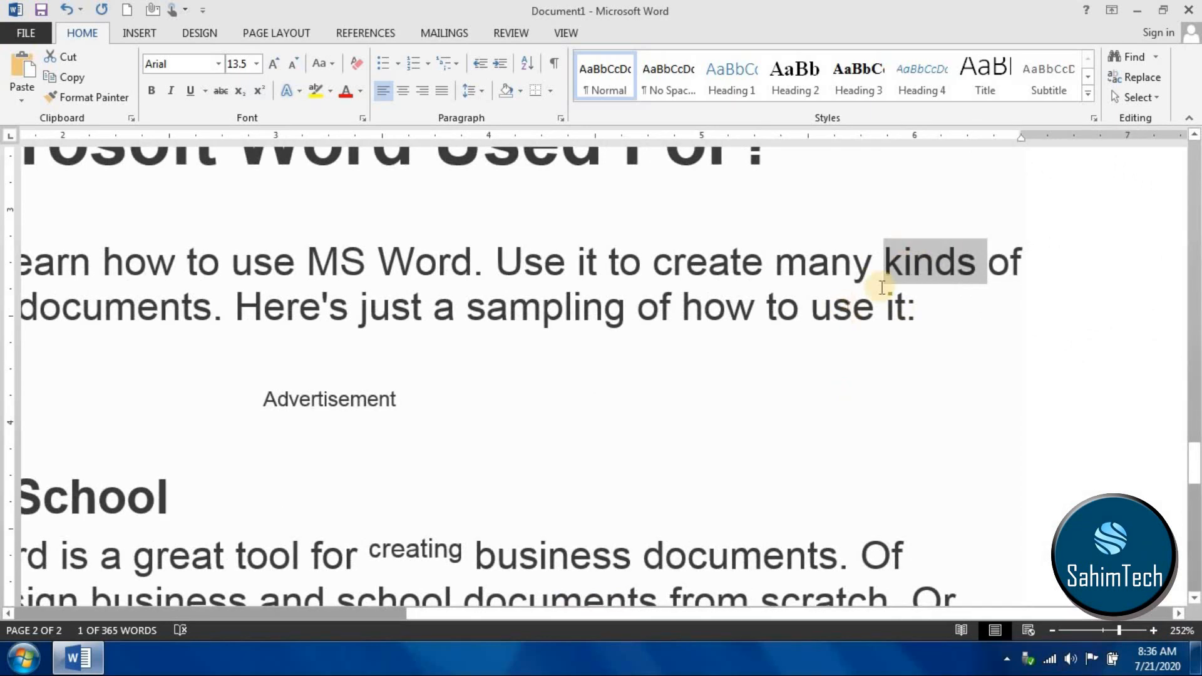
left_click(219, 64)
left_click(218, 64)
left_click(293, 87)
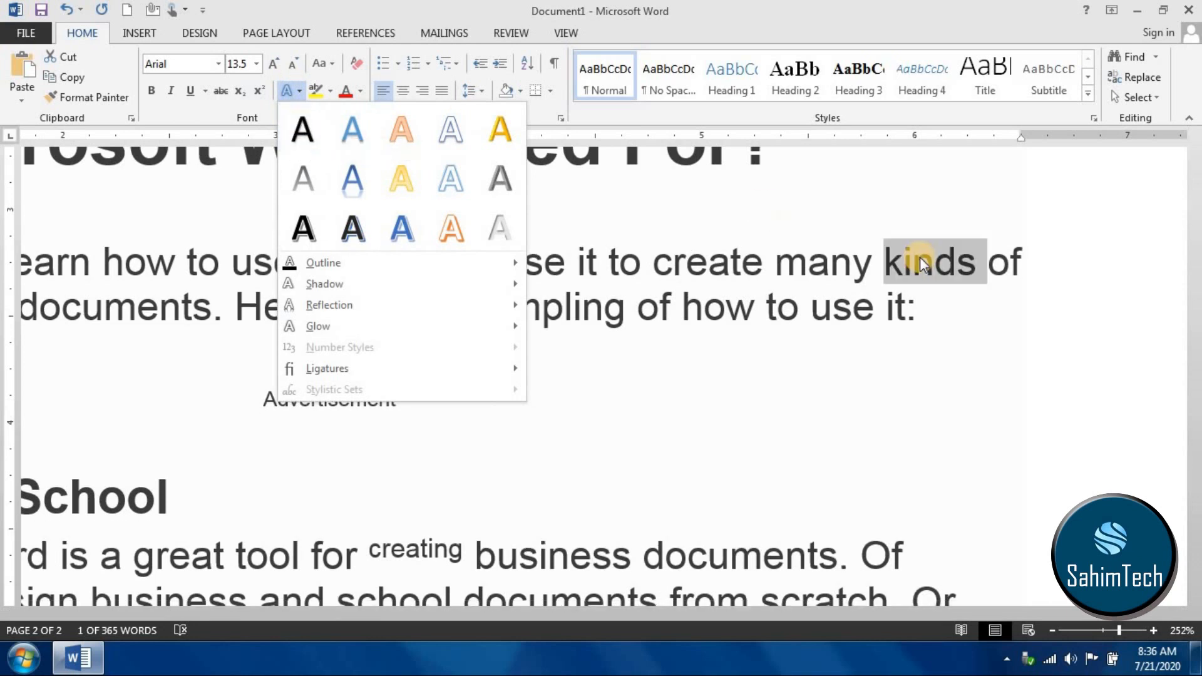
left_click(290, 142)
left_click(1012, 308)
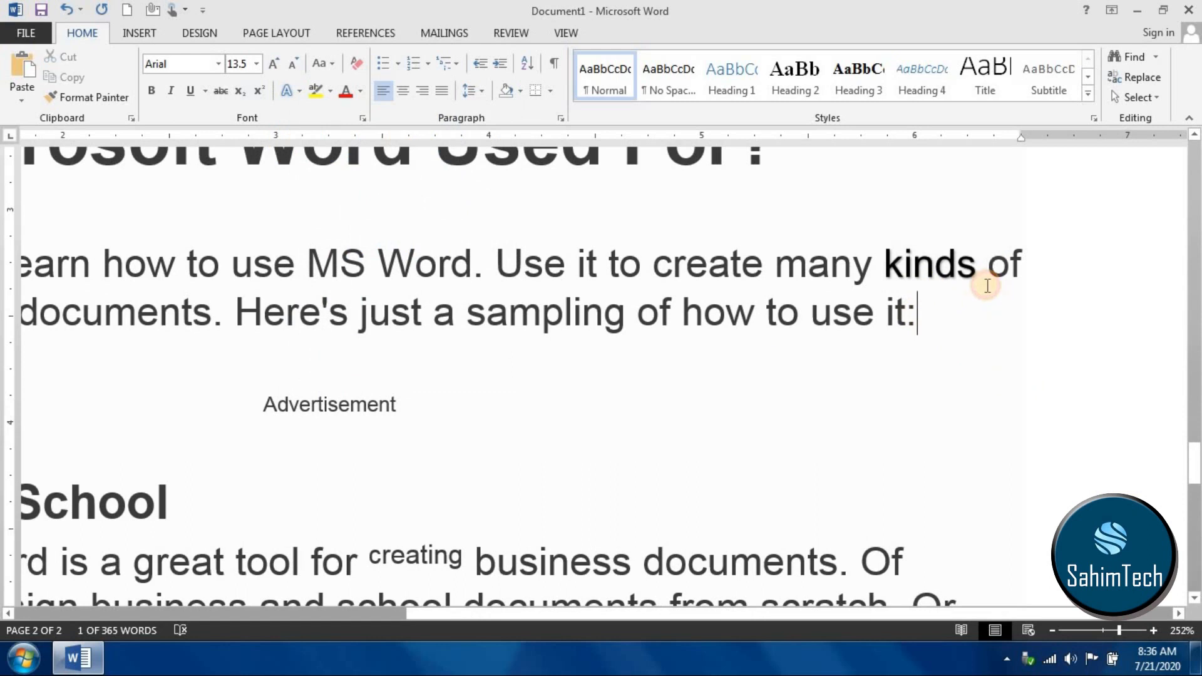
- Try the gold text effect on the word "create" in the paragraph beginning "Now you're ready to learn"
double_click(718, 264)
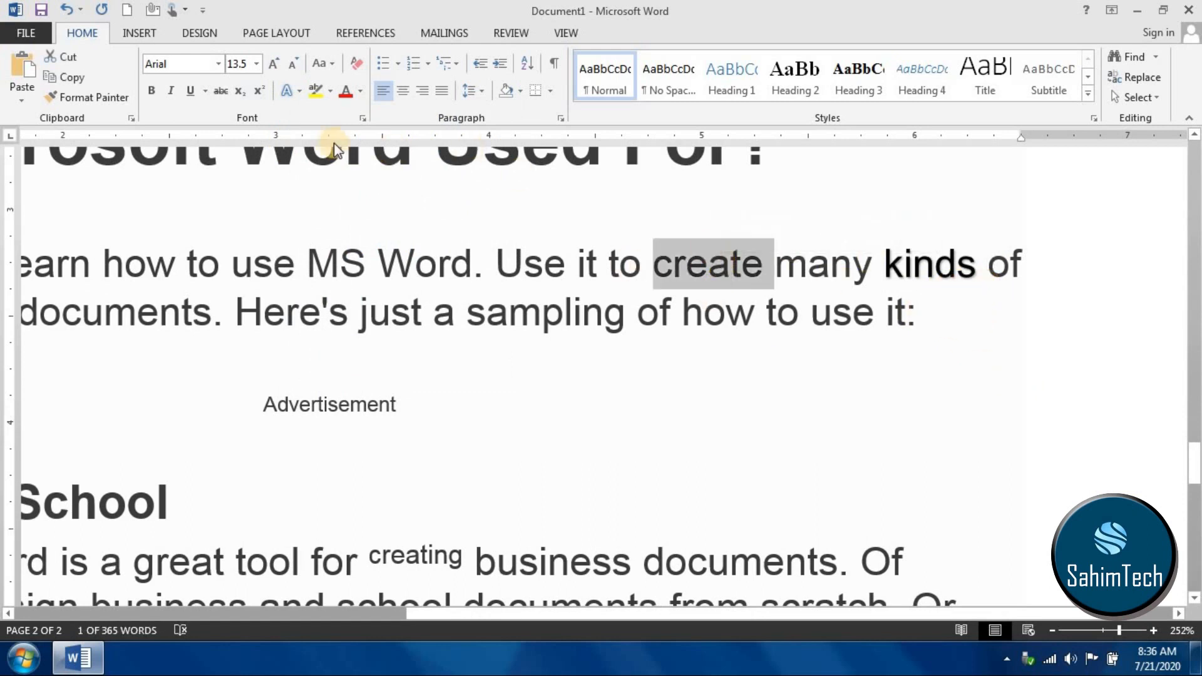
left_click(297, 93)
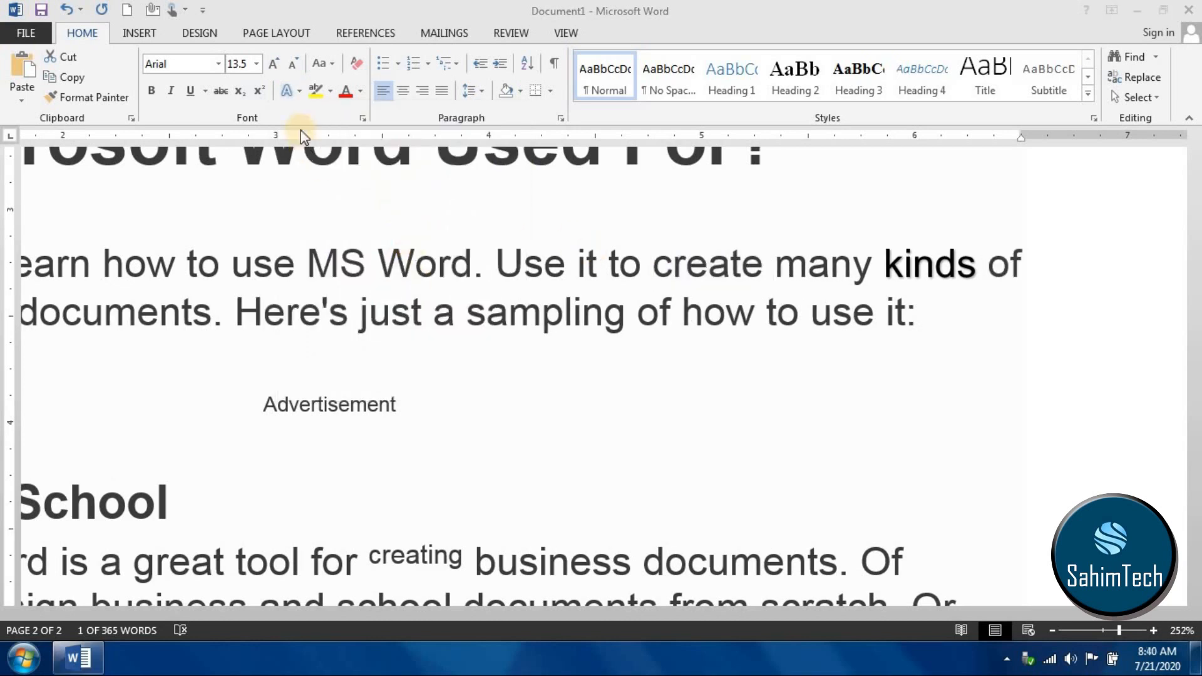
left_click(287, 102)
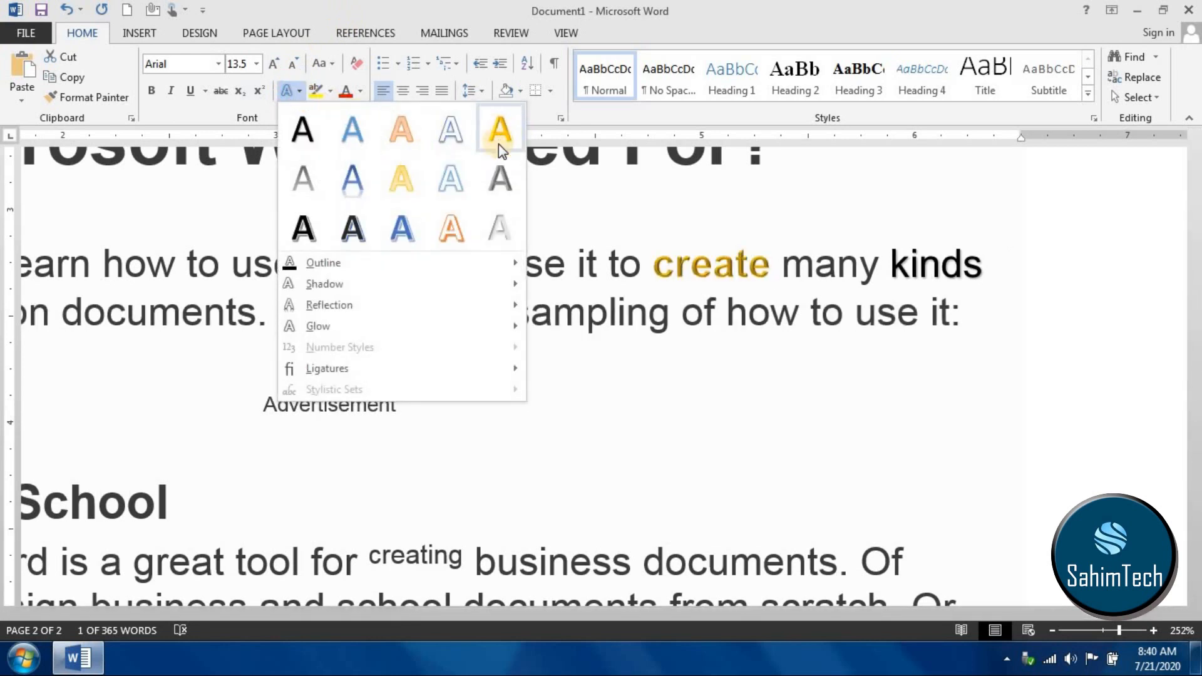
left_click(493, 132)
- Look through the outline, shadow and reflection effects for "create" and set its ligatures to Historical and Discretionary
left_click(343, 264)
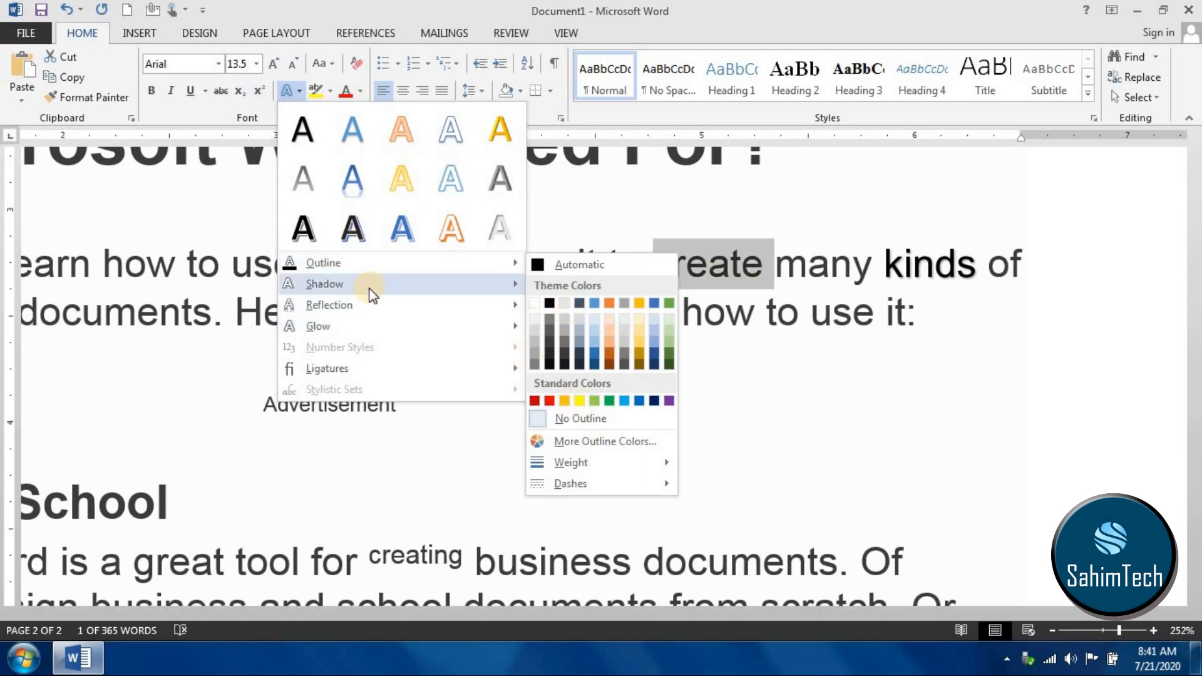
mouse_move(372, 290)
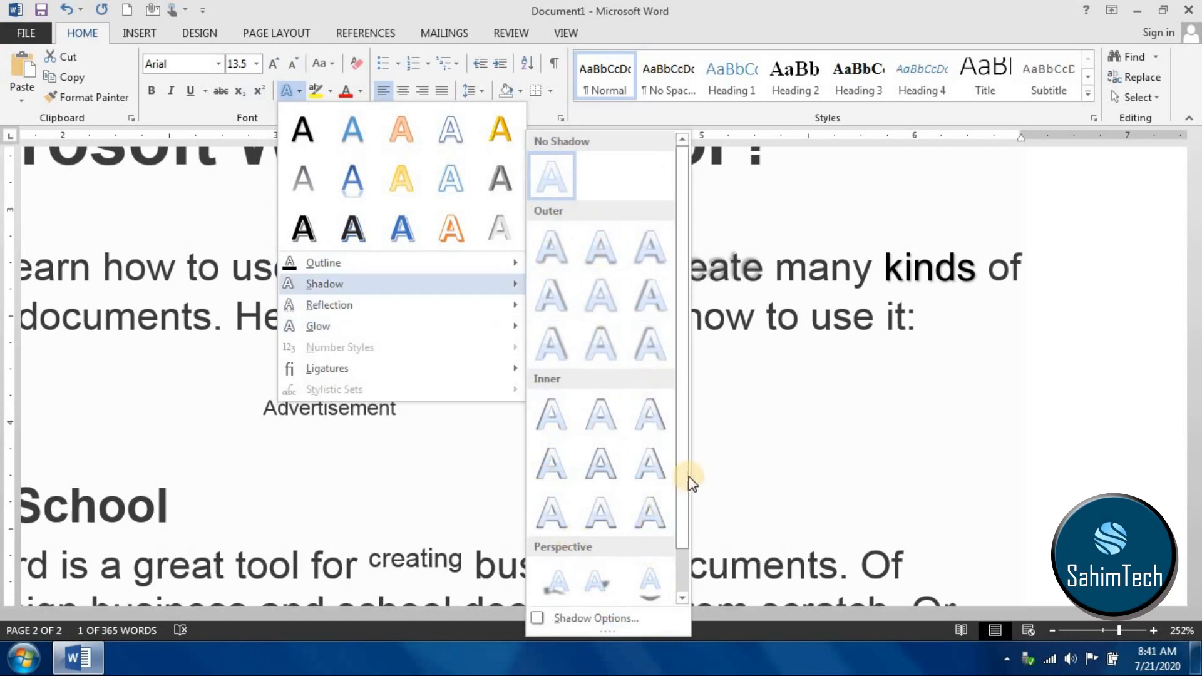
left_click_drag(689, 477, 685, 536)
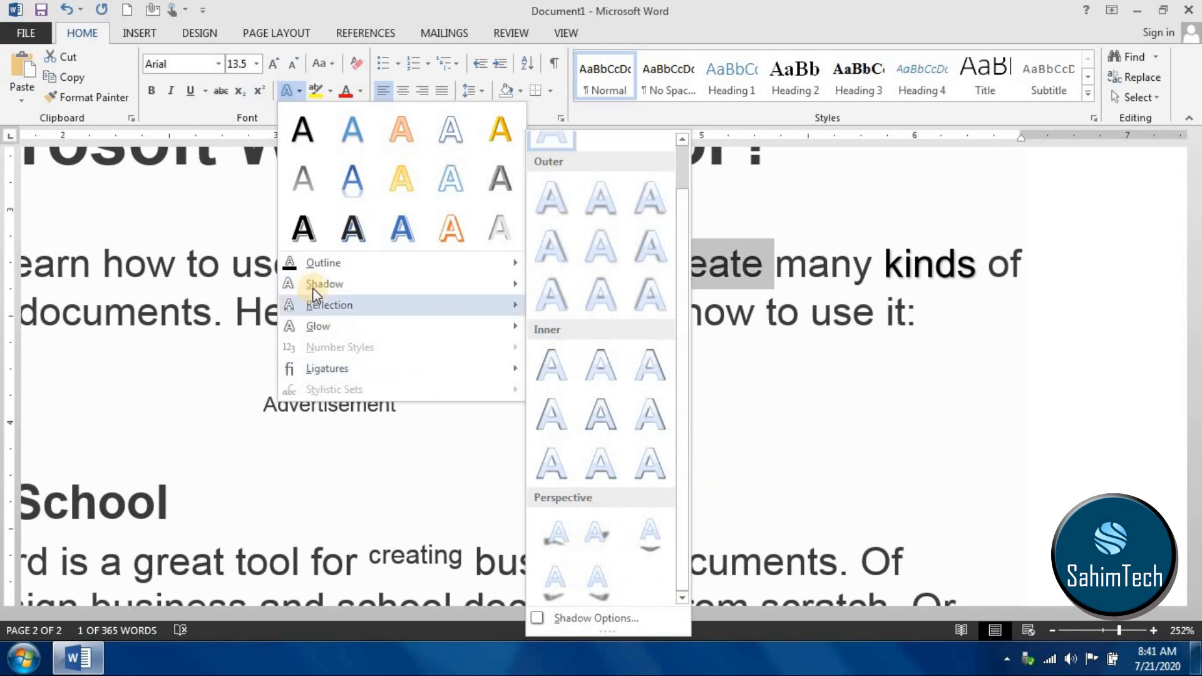
mouse_move(330, 306)
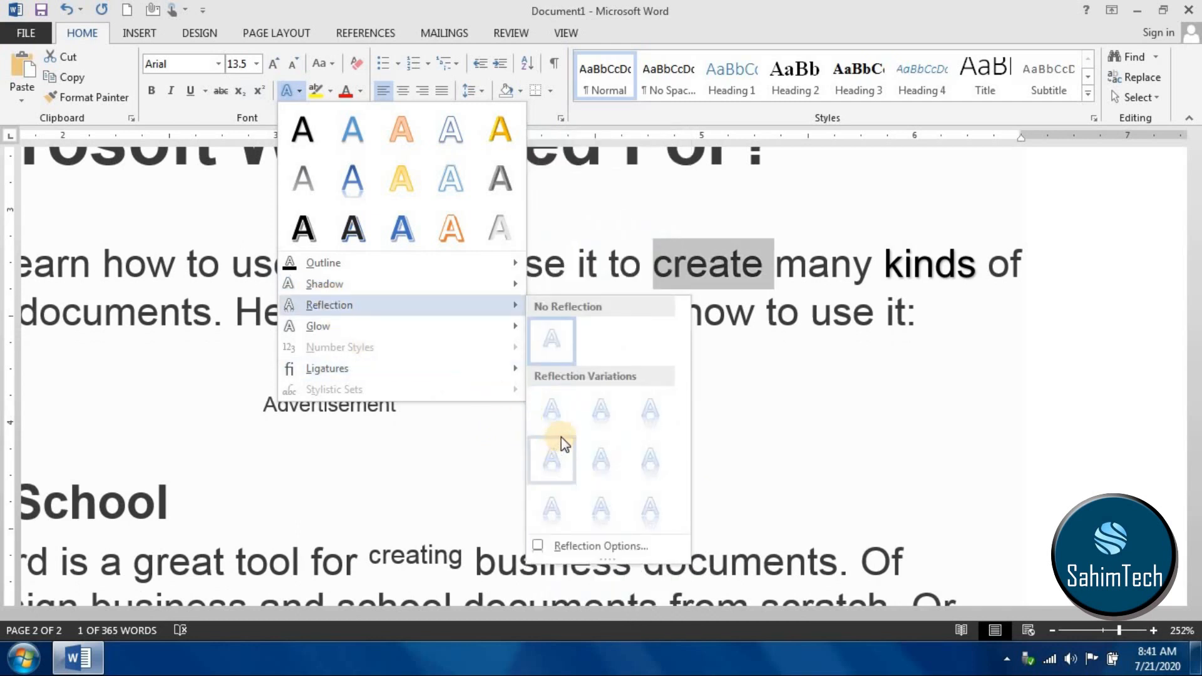
mouse_move(297, 321)
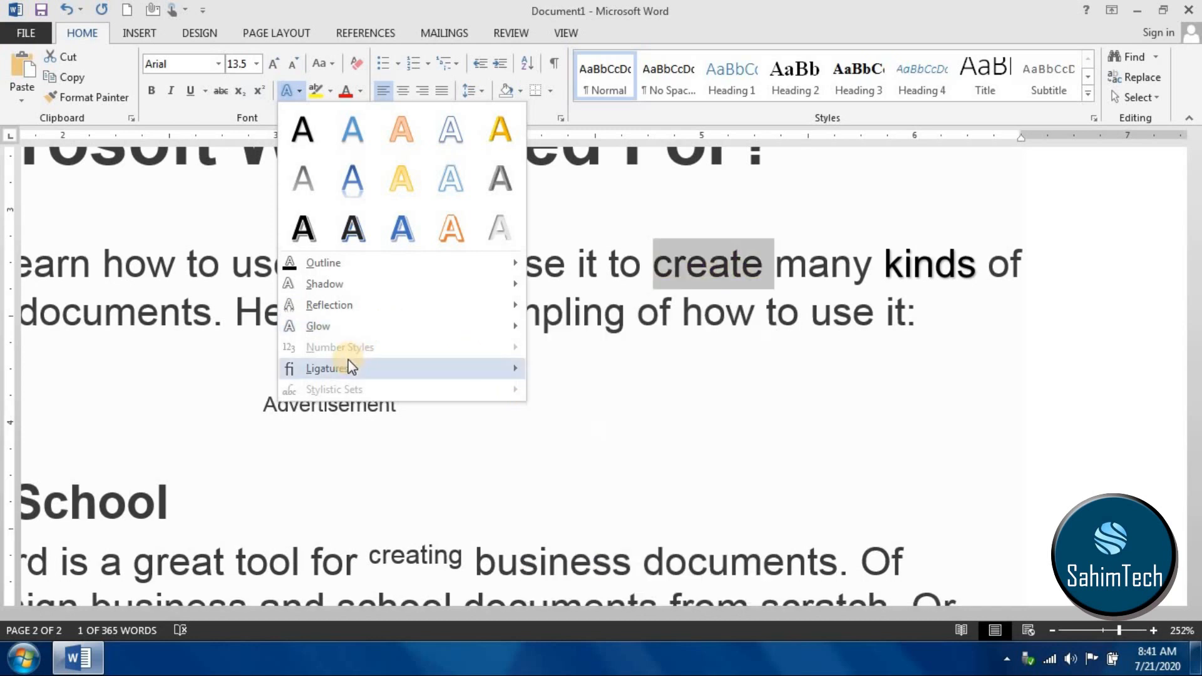
mouse_move(357, 362)
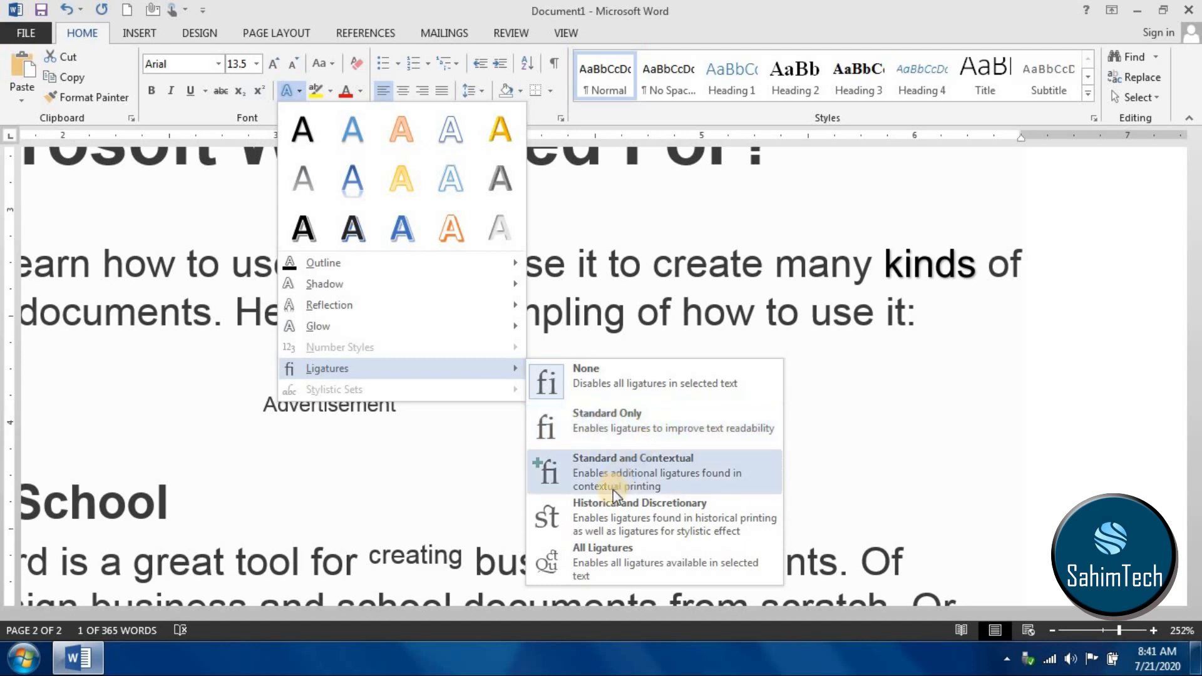
left_click(566, 529)
left_click(708, 264)
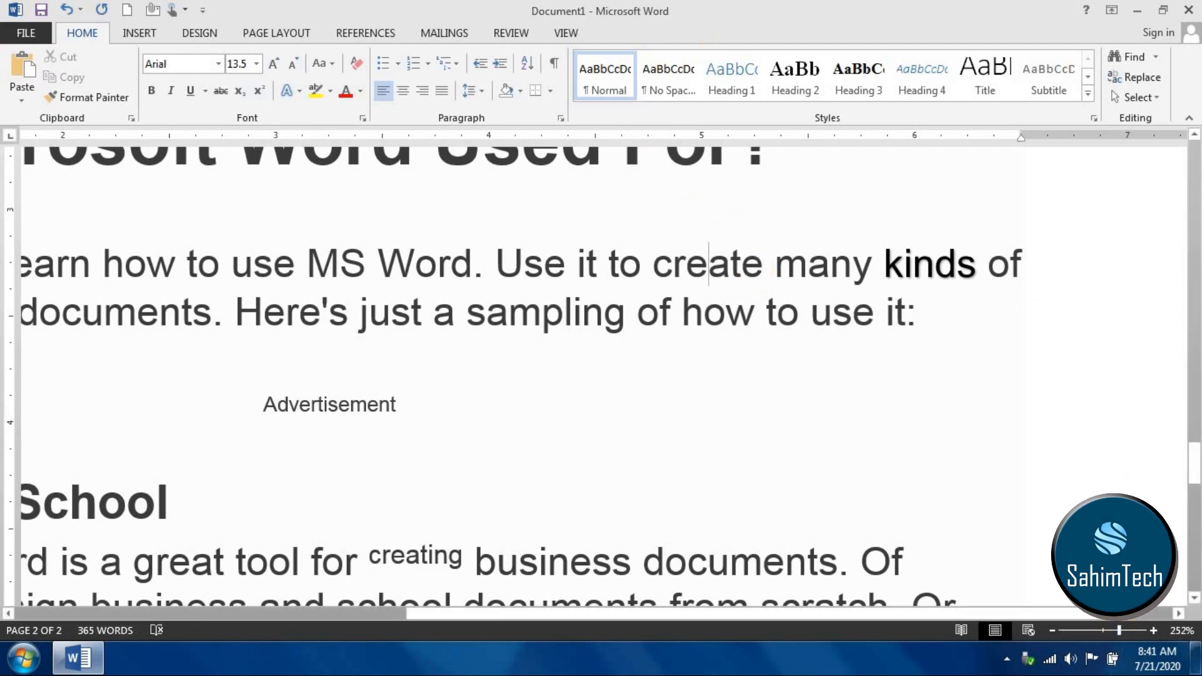
- Highlight the word "Business" in the heading "For Business or School" in yellow
left_click_drag(1118, 630, 1103, 629)
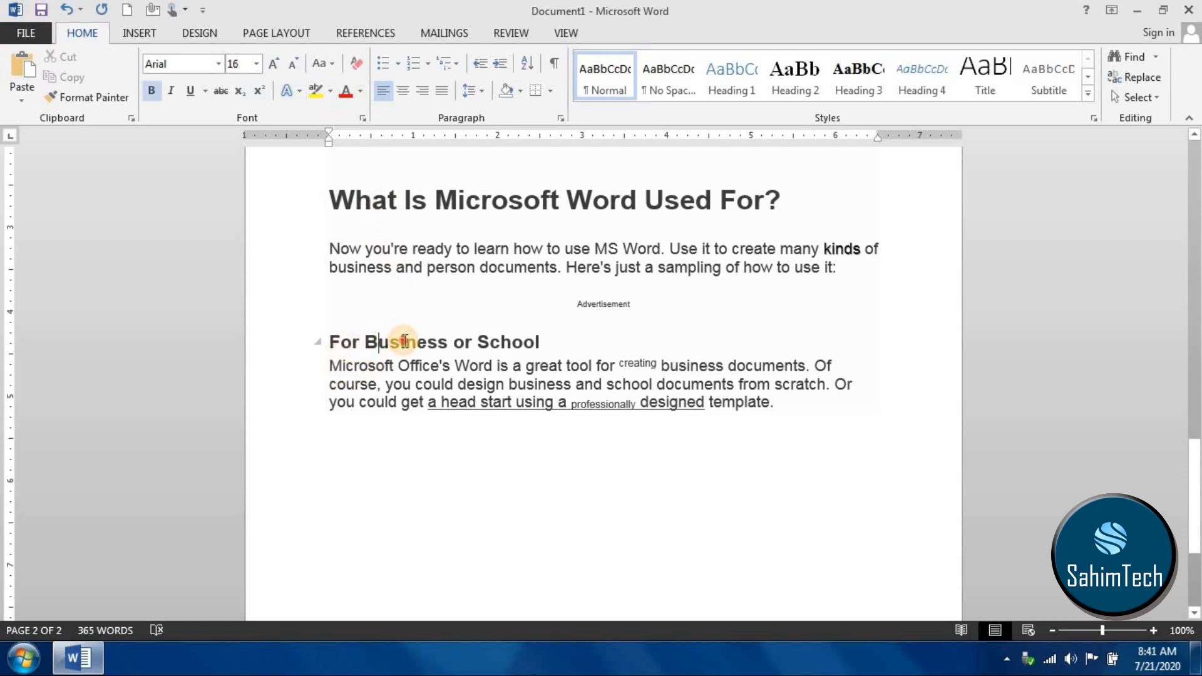
double_click(383, 338)
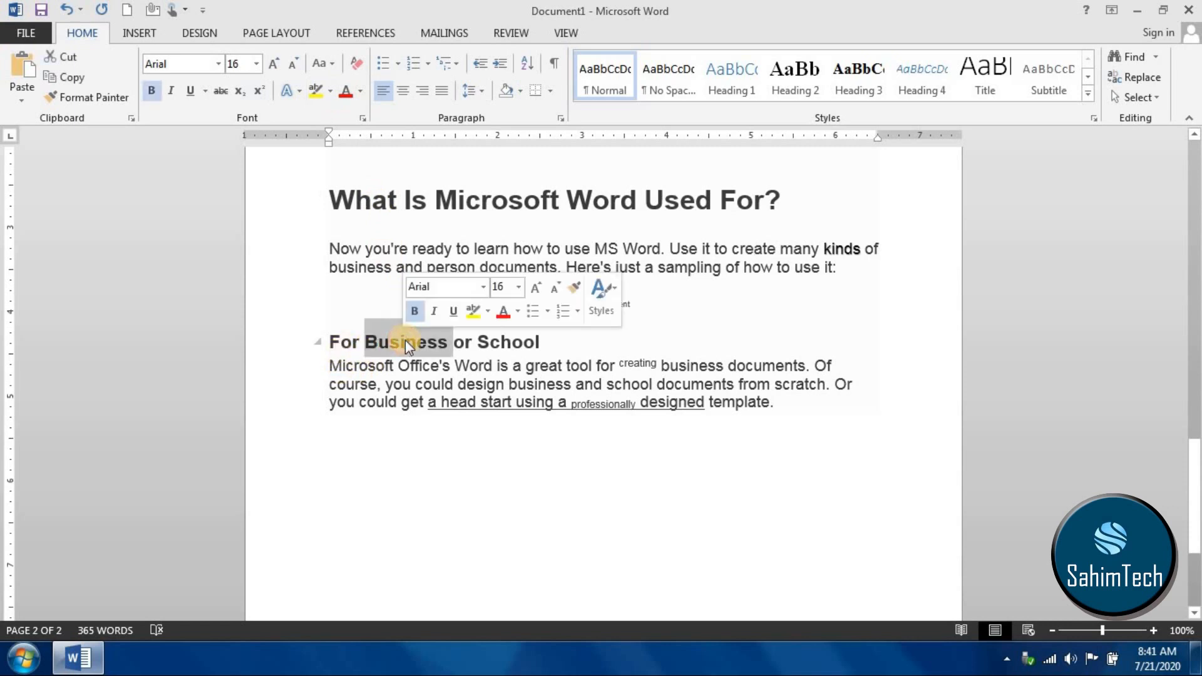
left_click(328, 96)
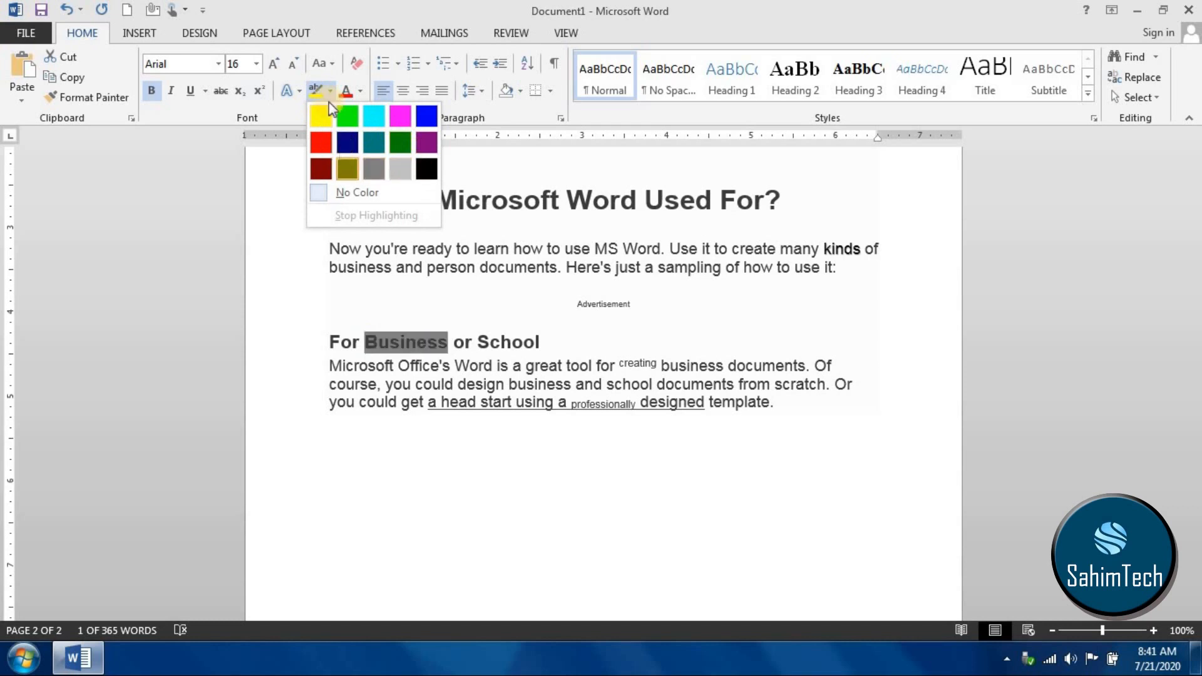
left_click(323, 115)
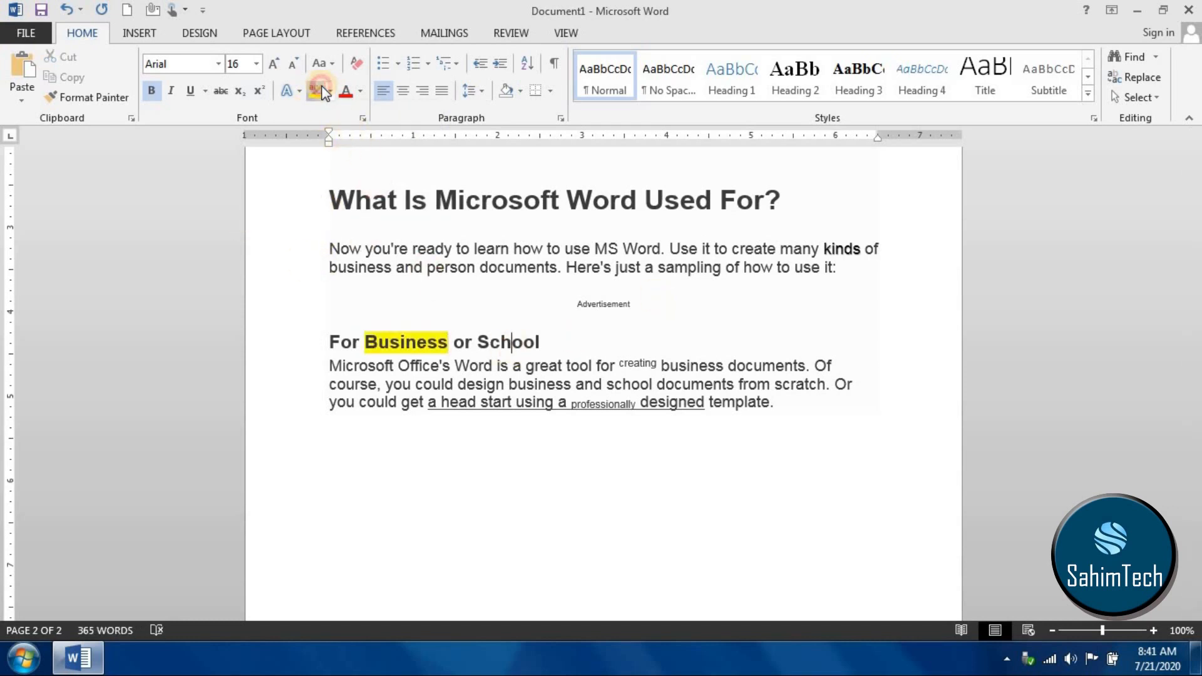
- Highlight the whole heading "What Is Microsoft Word Used For?" in yellow using the text highlighter
left_click(511, 343)
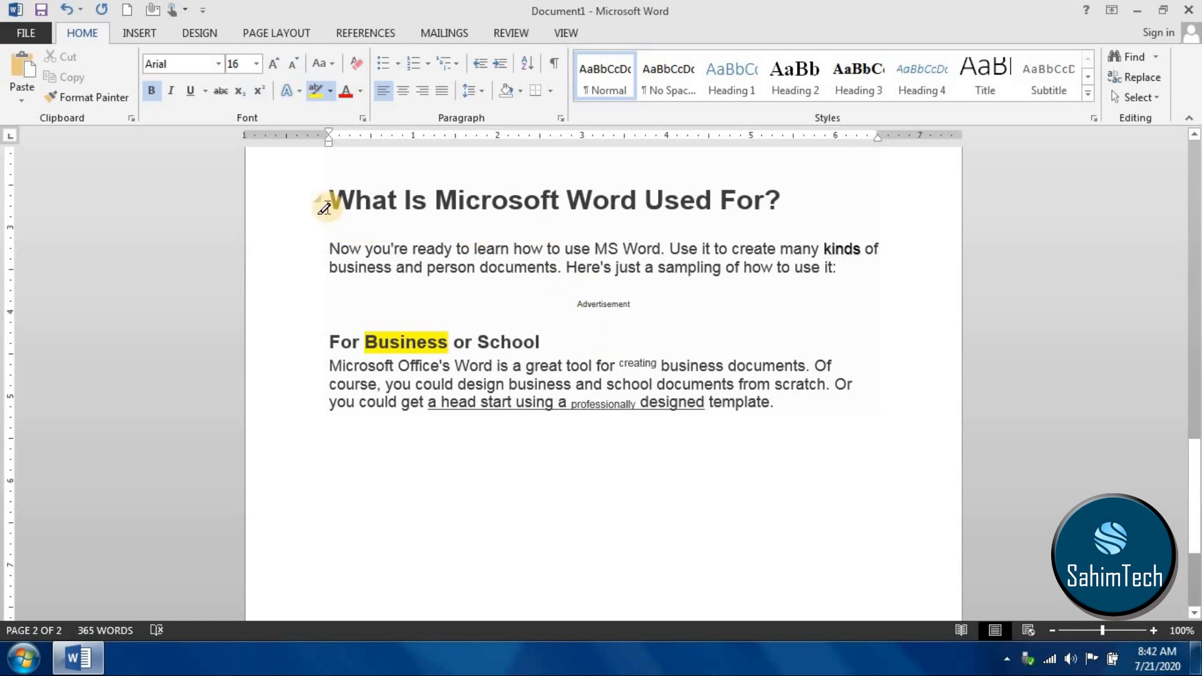
mouse_move(343, 204)
left_mouse_down()
mouse_move(754, 247)
mouse_move(778, 206)
left_mouse_up()
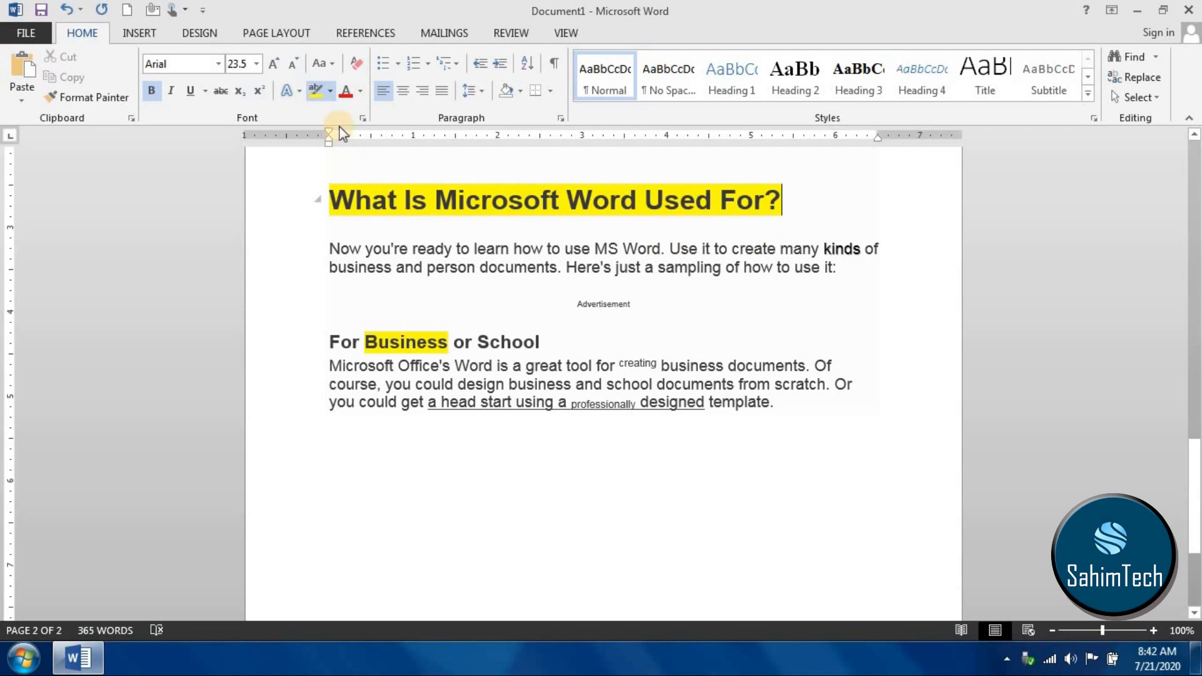
left_click(324, 89)
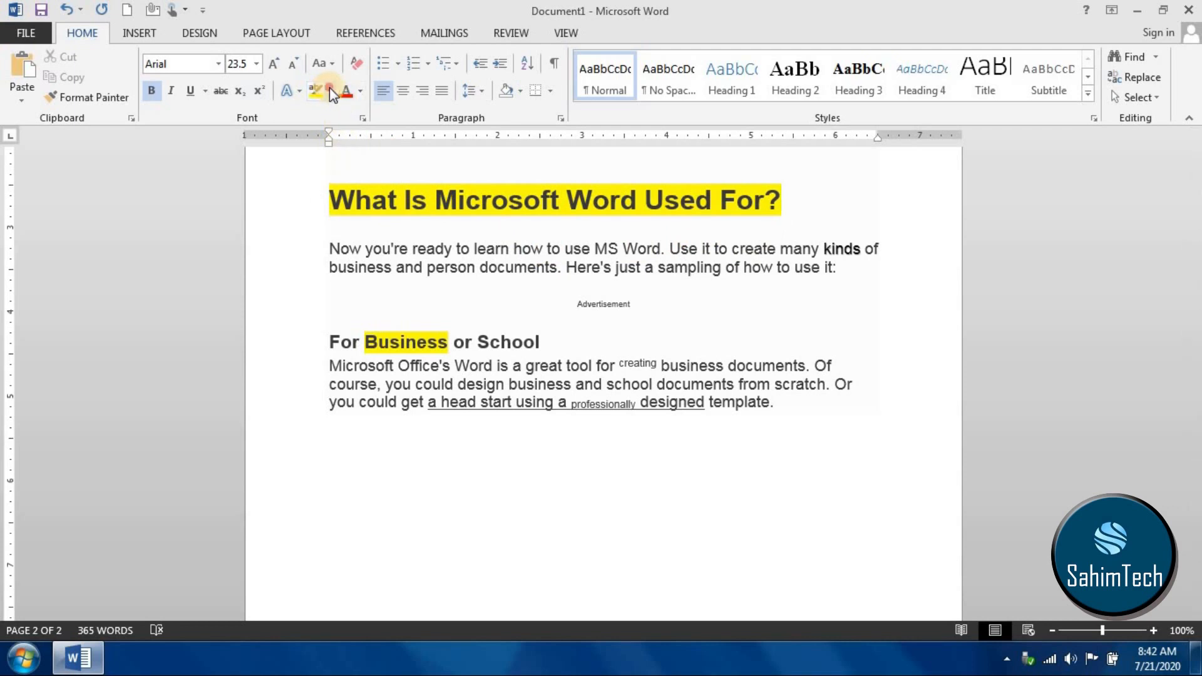
- Change the highlighter color to pink and highlight the word "School" in the heading "For Business or School"
left_click(330, 91)
left_click(400, 115)
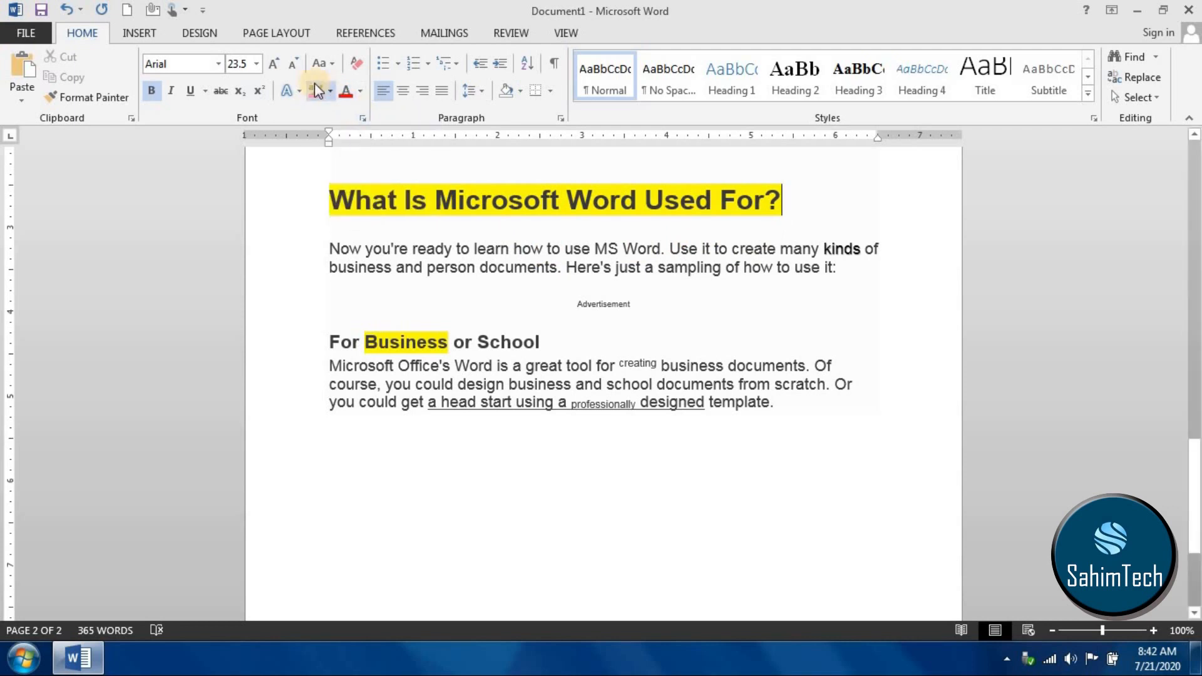
left_click(311, 92)
left_click_drag(477, 343, 539, 343)
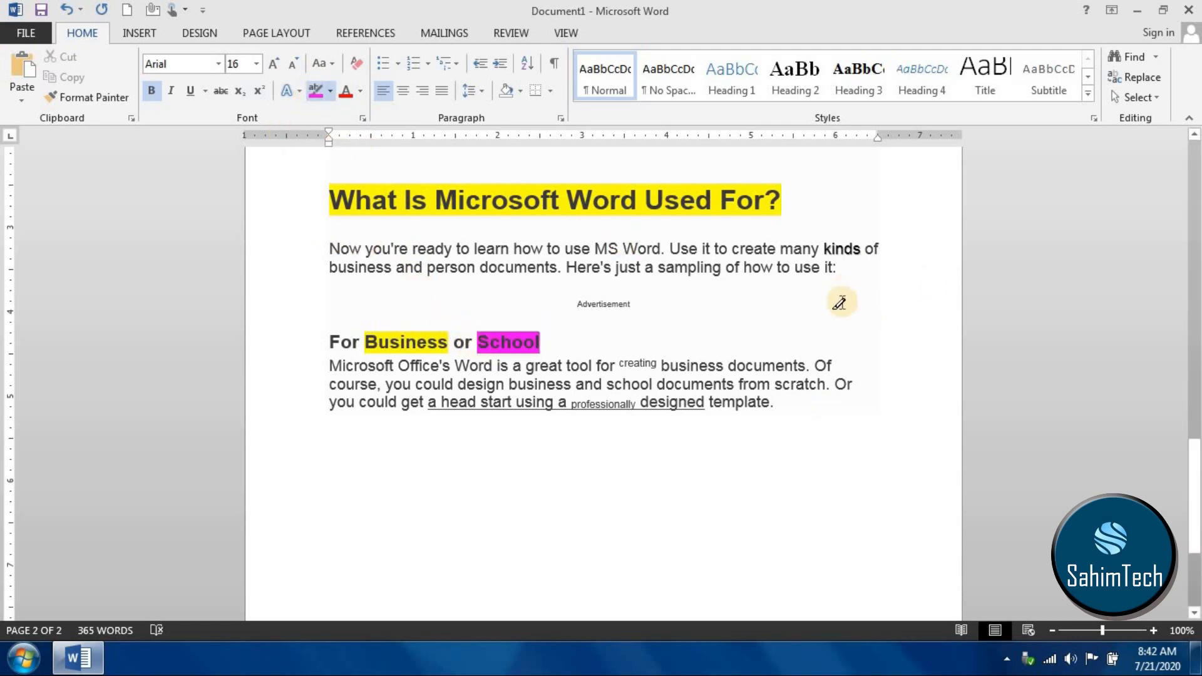
scroll(839, 303, "up", 5)
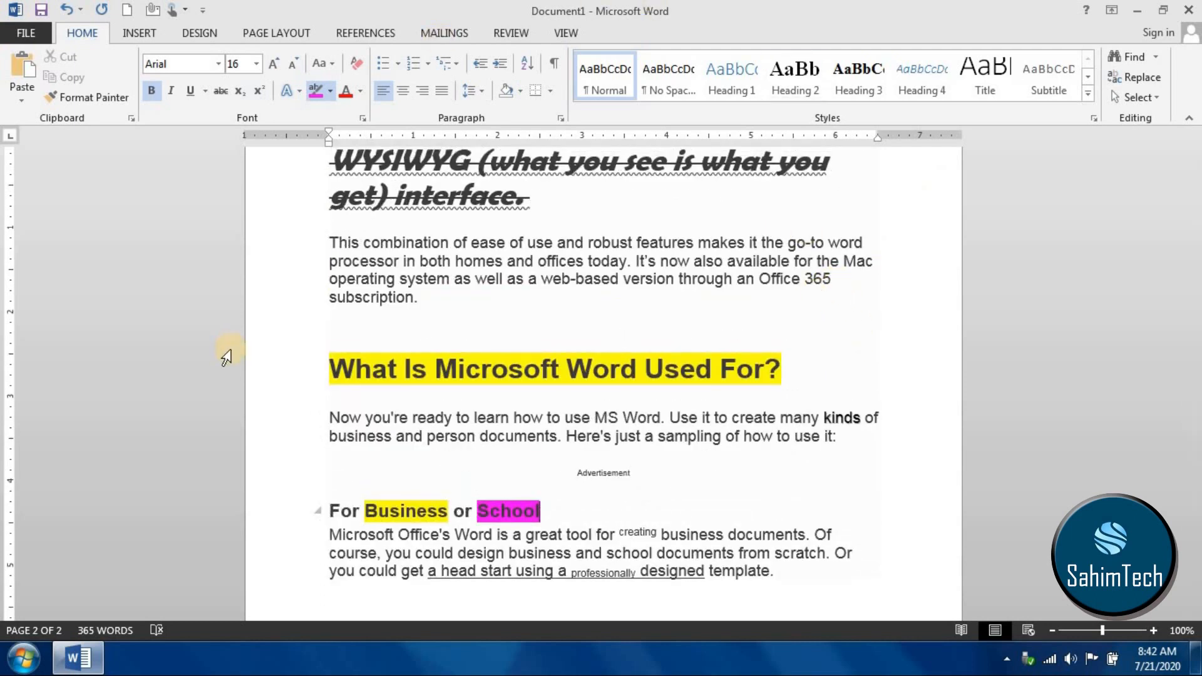
- Change the font color of the paragraph beginning "This combination of ease of use" to the standard blue
scroll(572, 491, "up", 3)
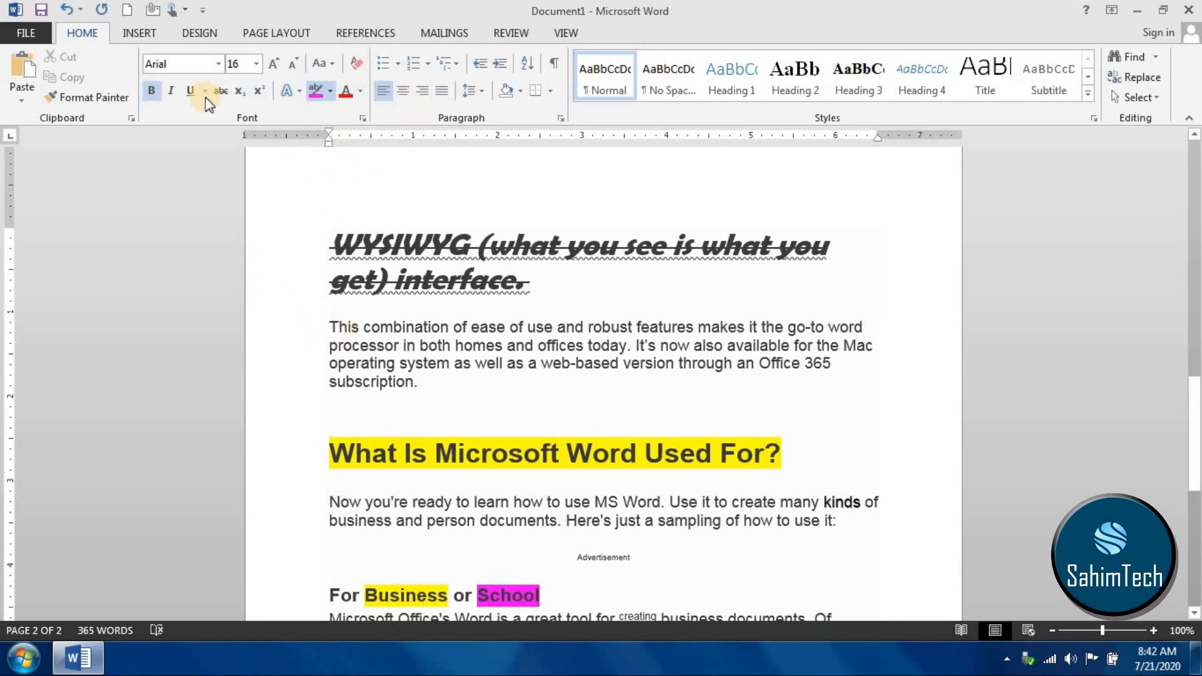
left_click(338, 327)
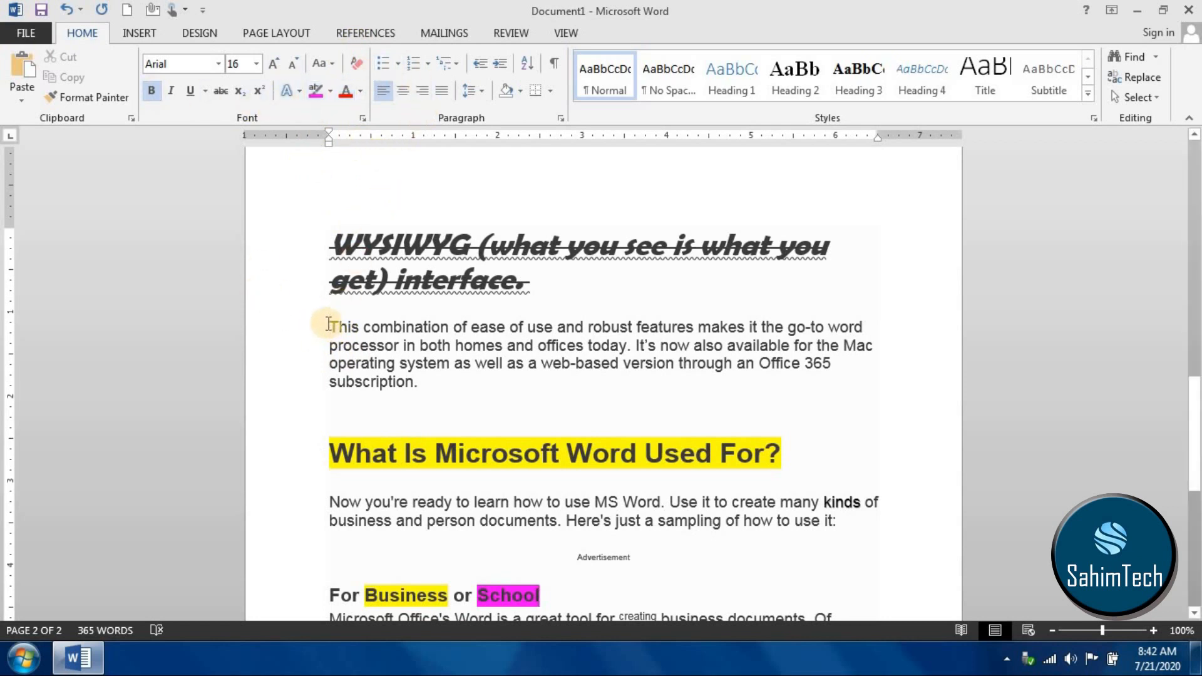
left_click_drag(329, 324, 425, 398)
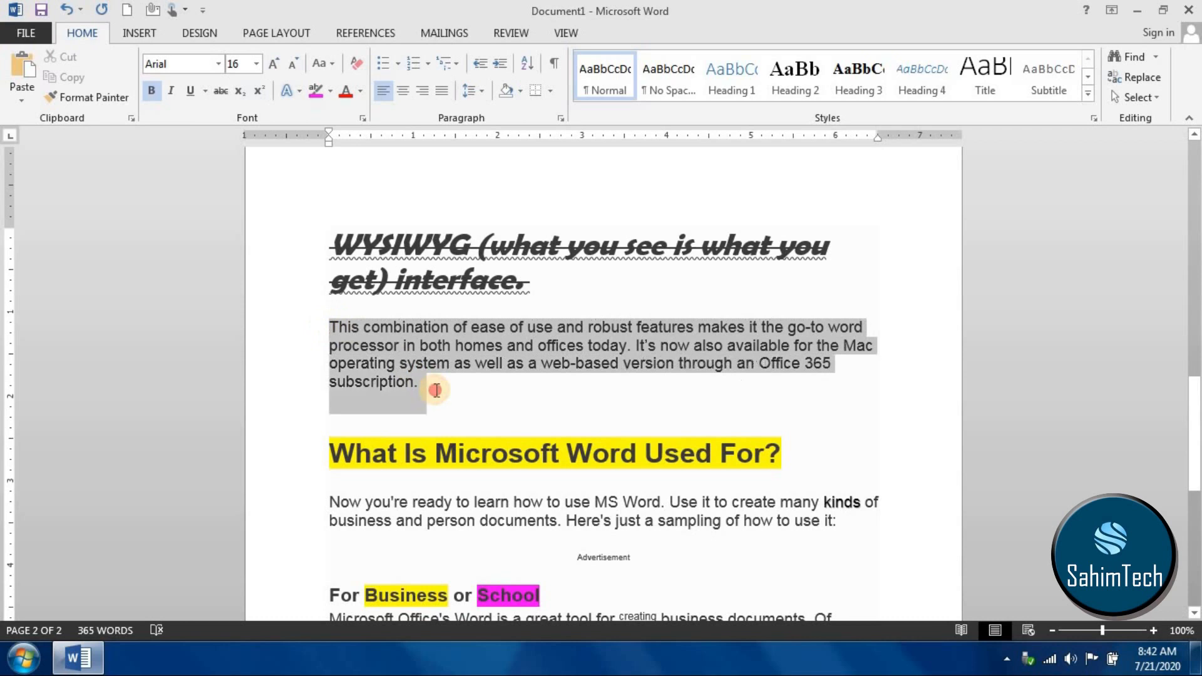
left_click(360, 92)
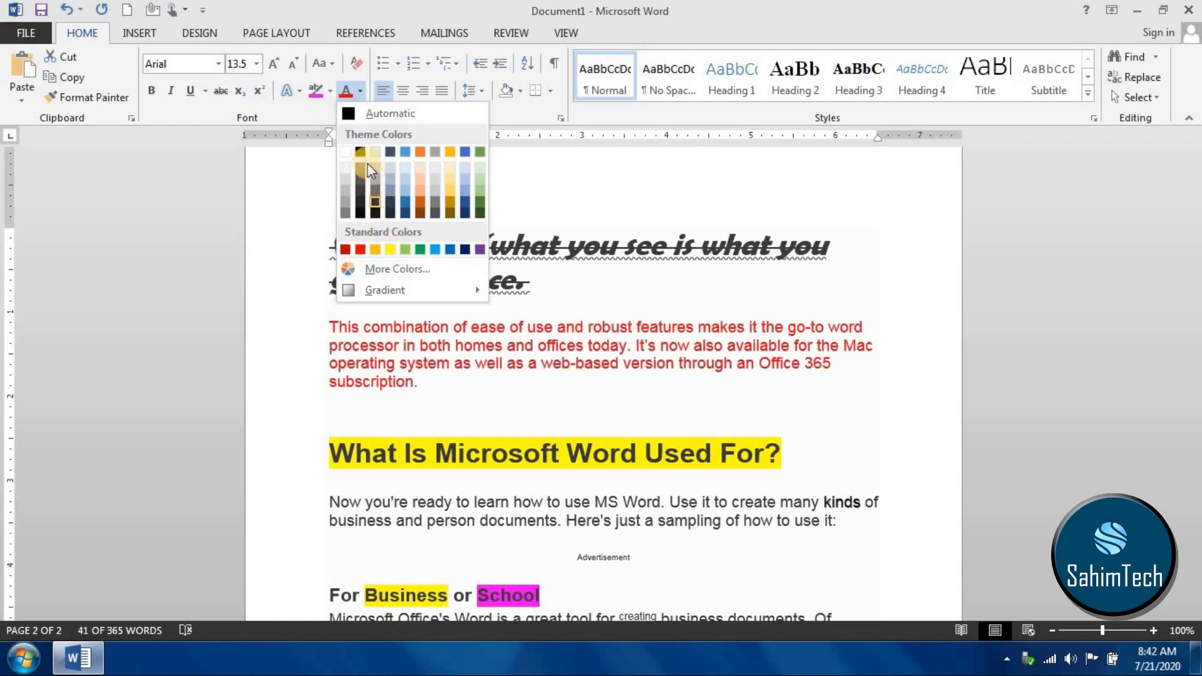
left_click(450, 250)
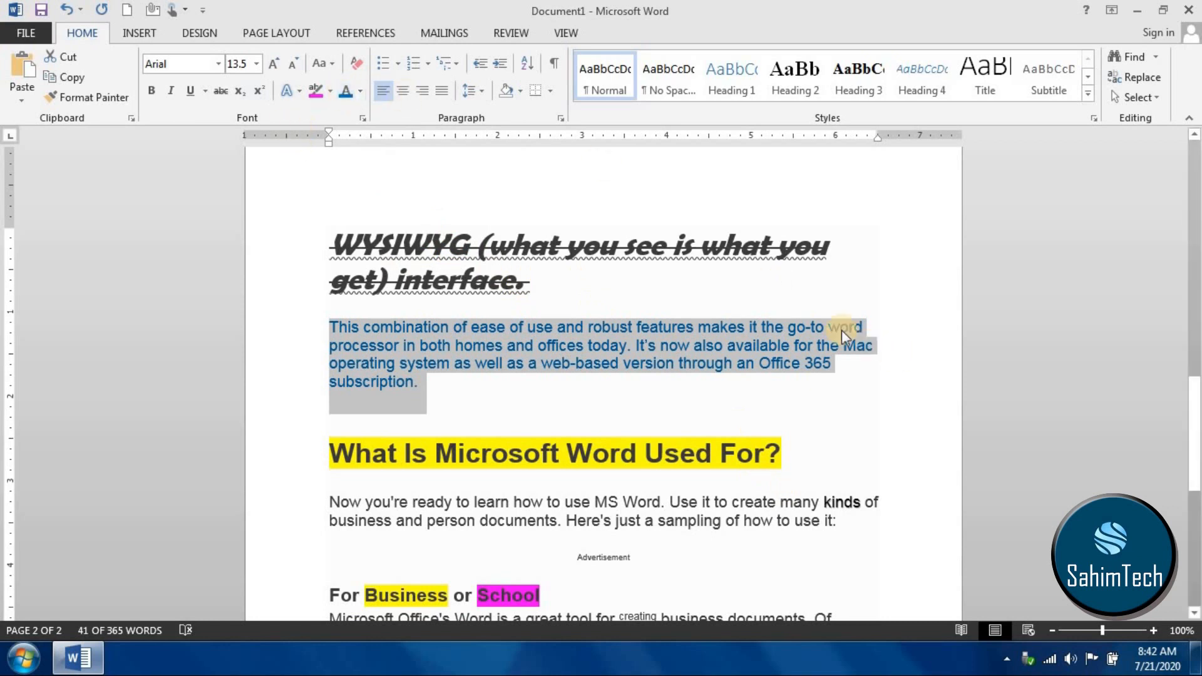
left_click(529, 279)
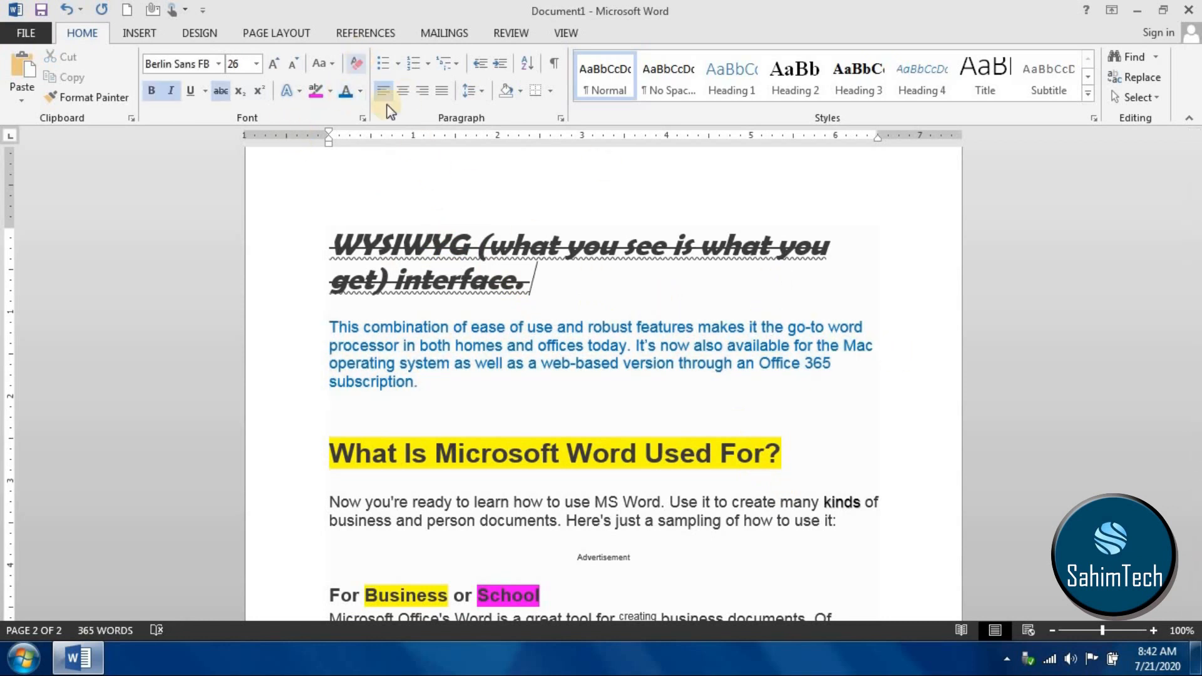
- Clear all formatting from the paragraph beginning "This combination of ease of use" and preview the Title style on it
left_click_drag(426, 404, 332, 285)
left_click(420, 360)
left_click_drag(480, 420, 292, 309)
left_click(437, 366)
left_click_drag(450, 383, 322, 327)
left_click(359, 70)
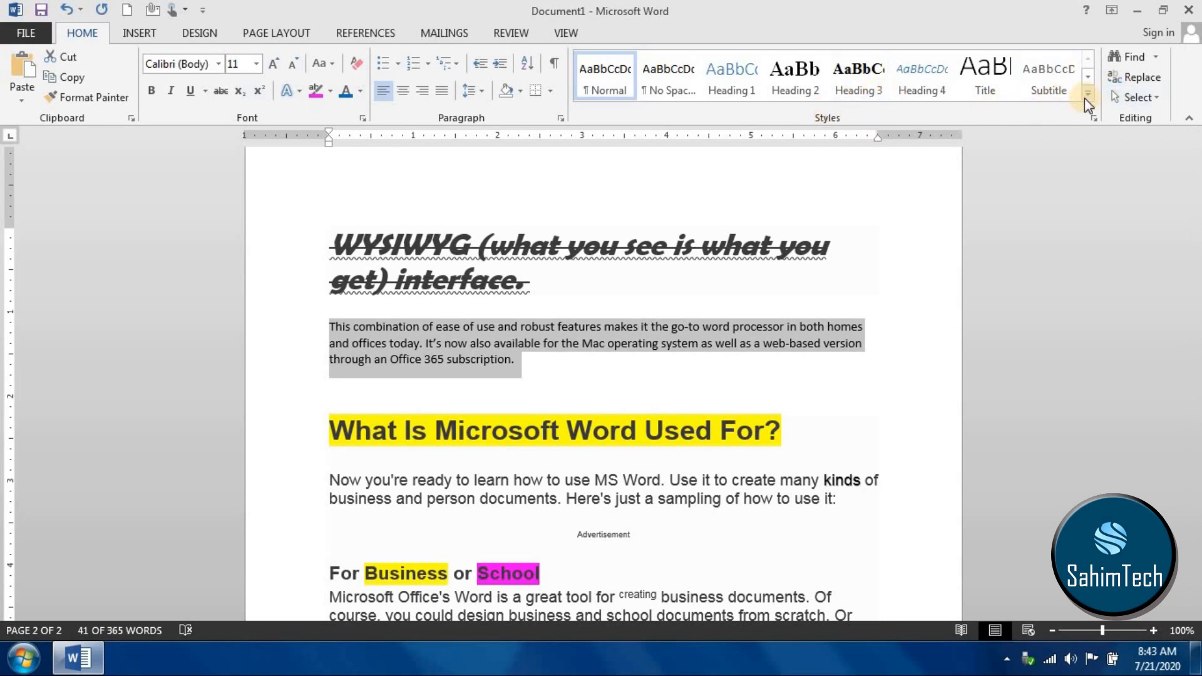
left_click(985, 74)
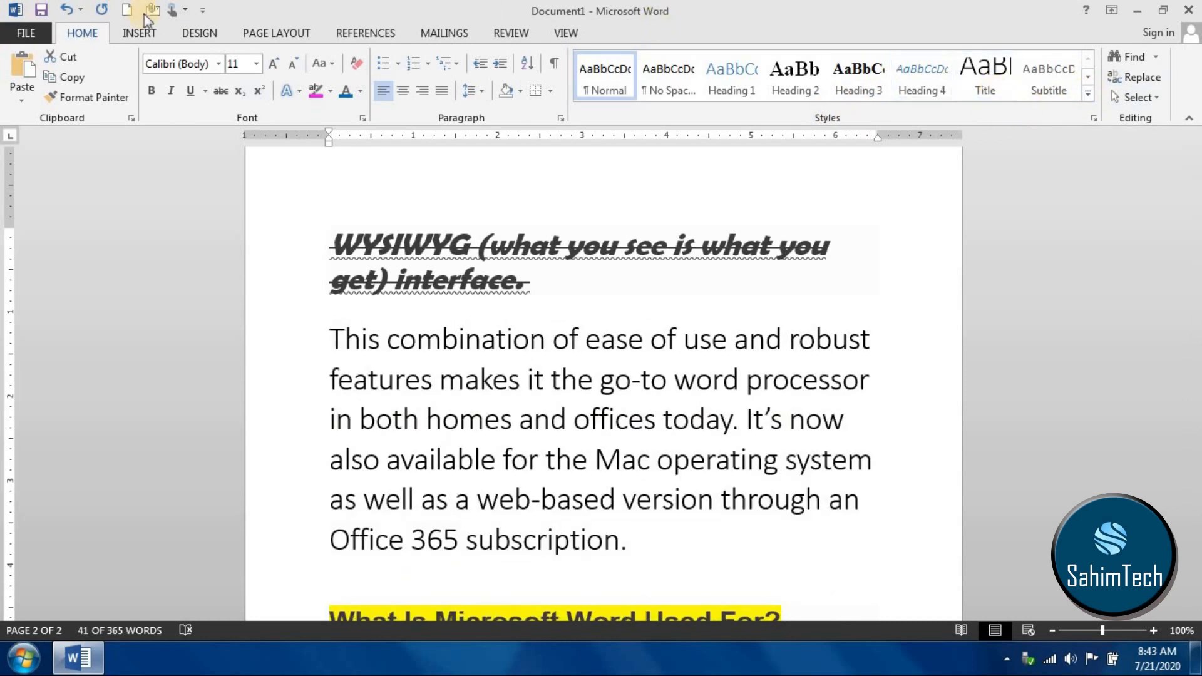
- Start saving the document as a new file and go to the "MS word tutorials" folder on the Desktop
left_click(31, 39)
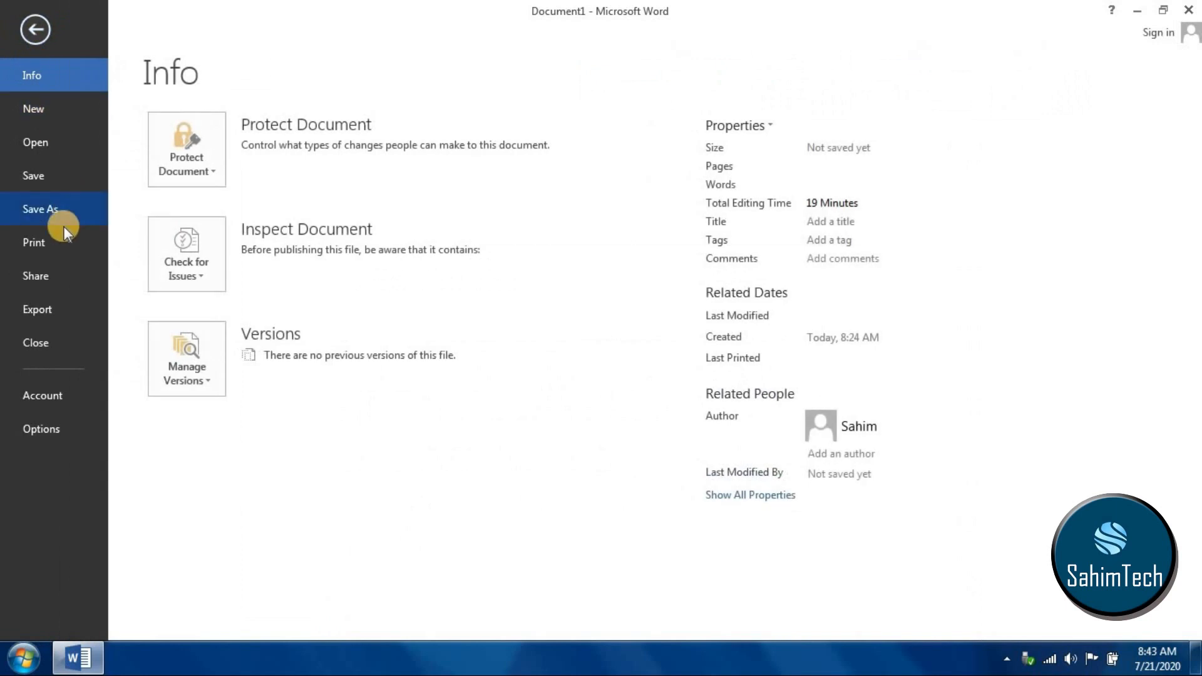
left_click(58, 206)
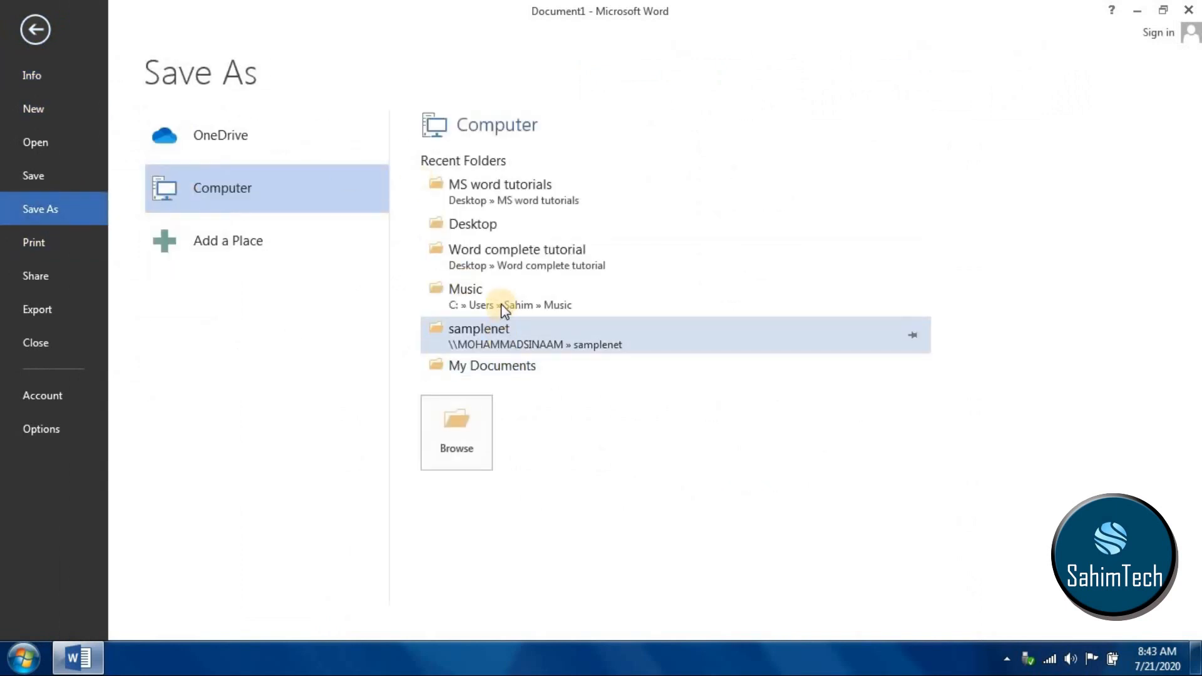
left_click(468, 225)
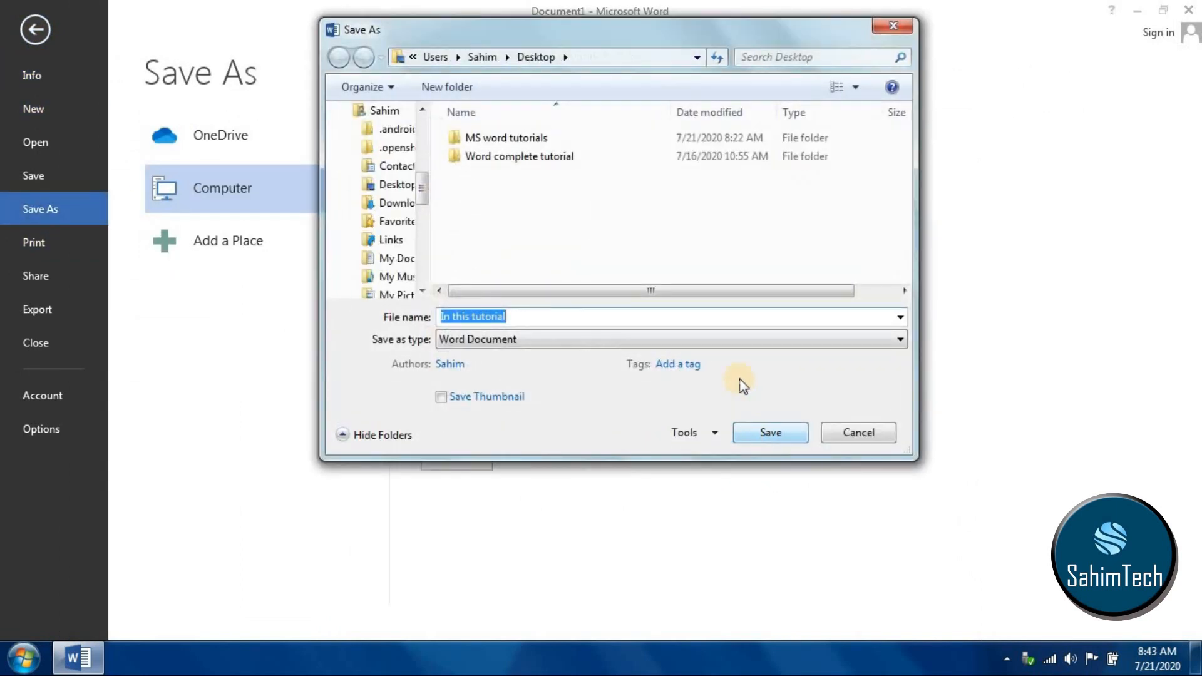
left_click(487, 135)
key("F2")
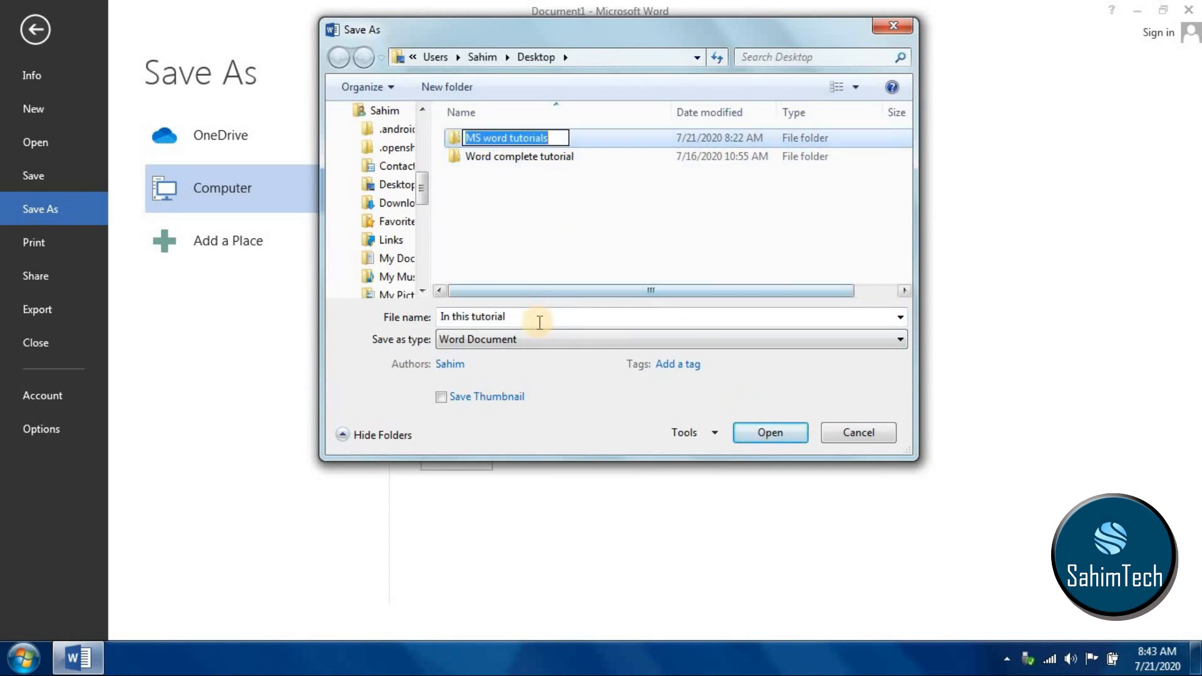
double_click(589, 137)
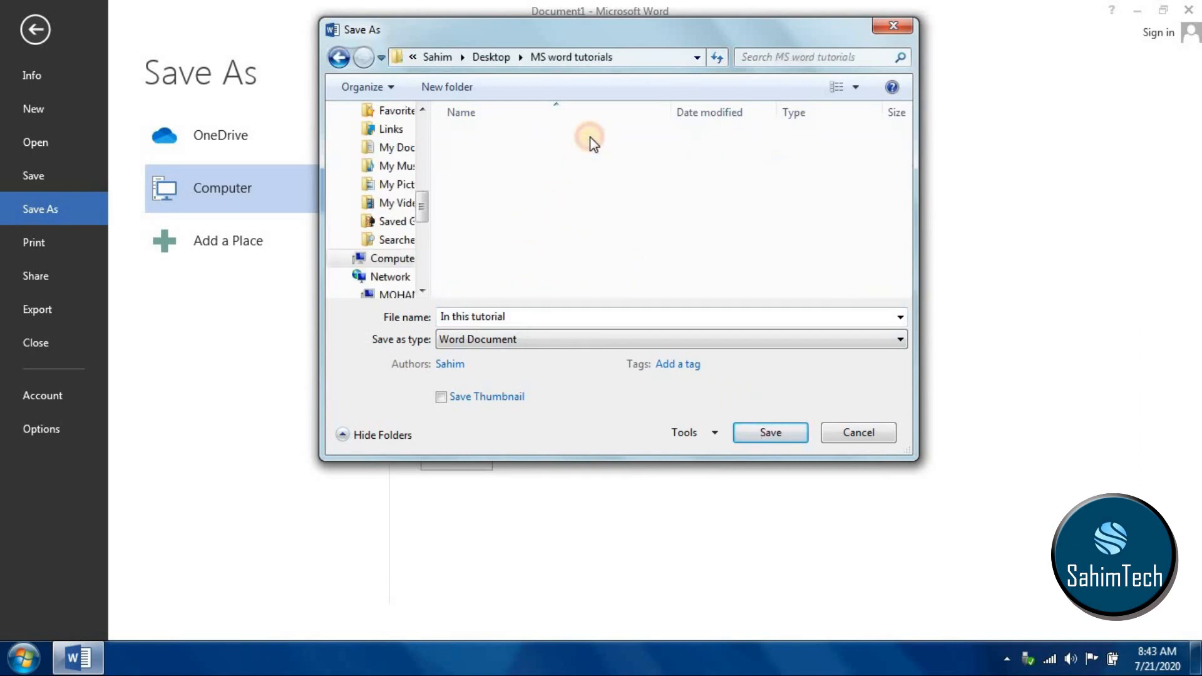
- Name the file "Part 01 comlet" and save it as a Word Document
left_click(528, 316)
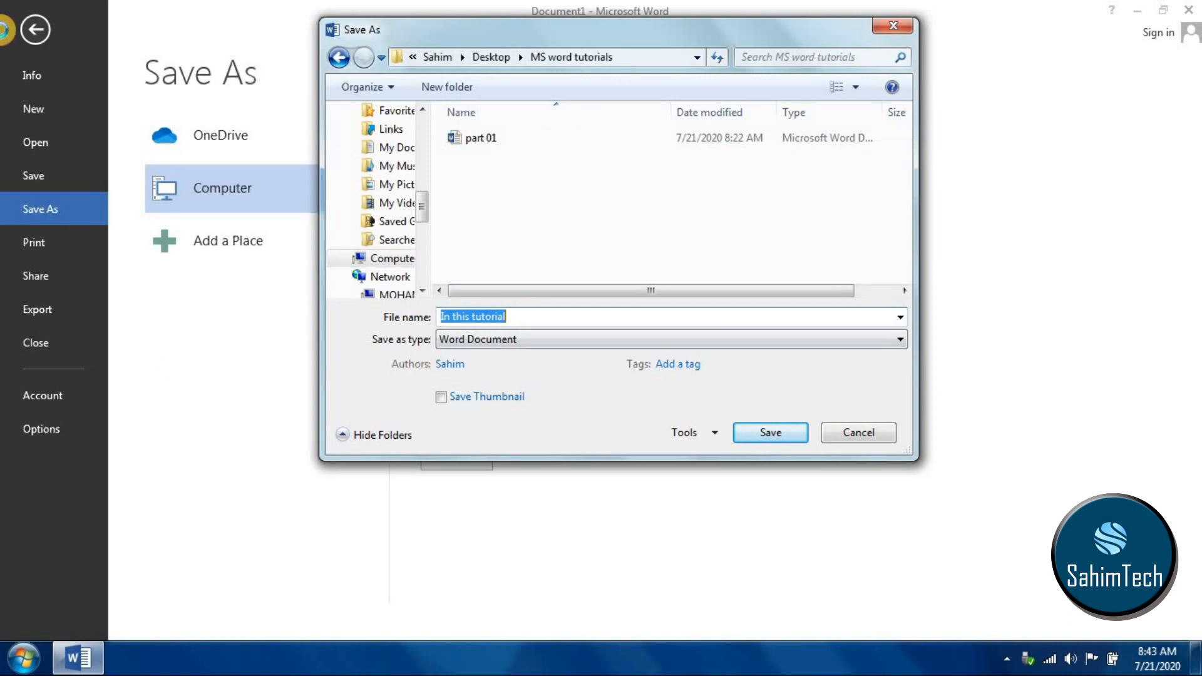
type("Part 01 comleted")
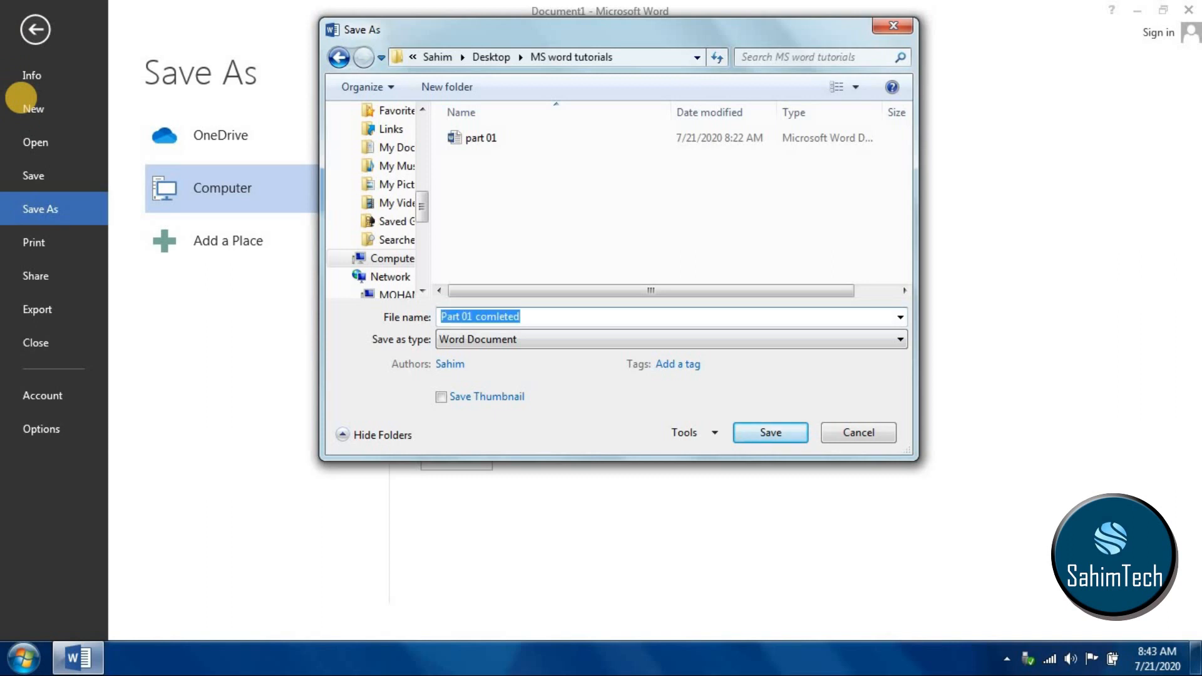
key("Return")
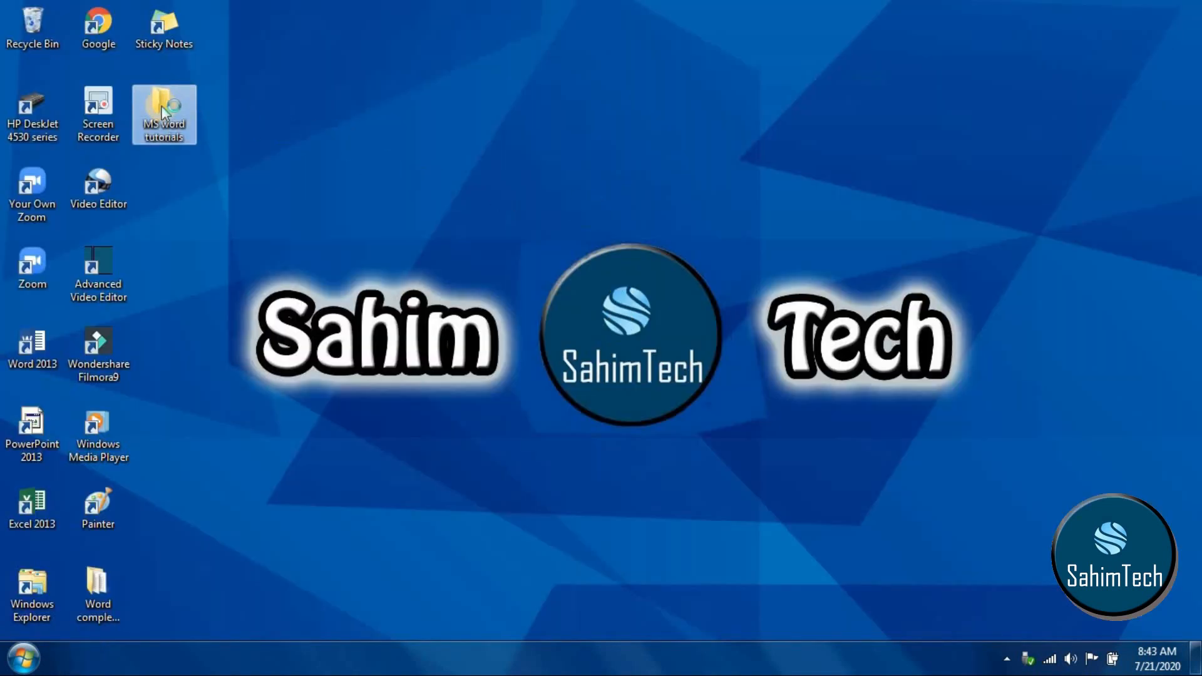
- Open the "MS word tutorials" folder from the desktop to check the saved document, and close the folder
double_click(161, 109)
left_click(589, 185)
left_click(764, 73)
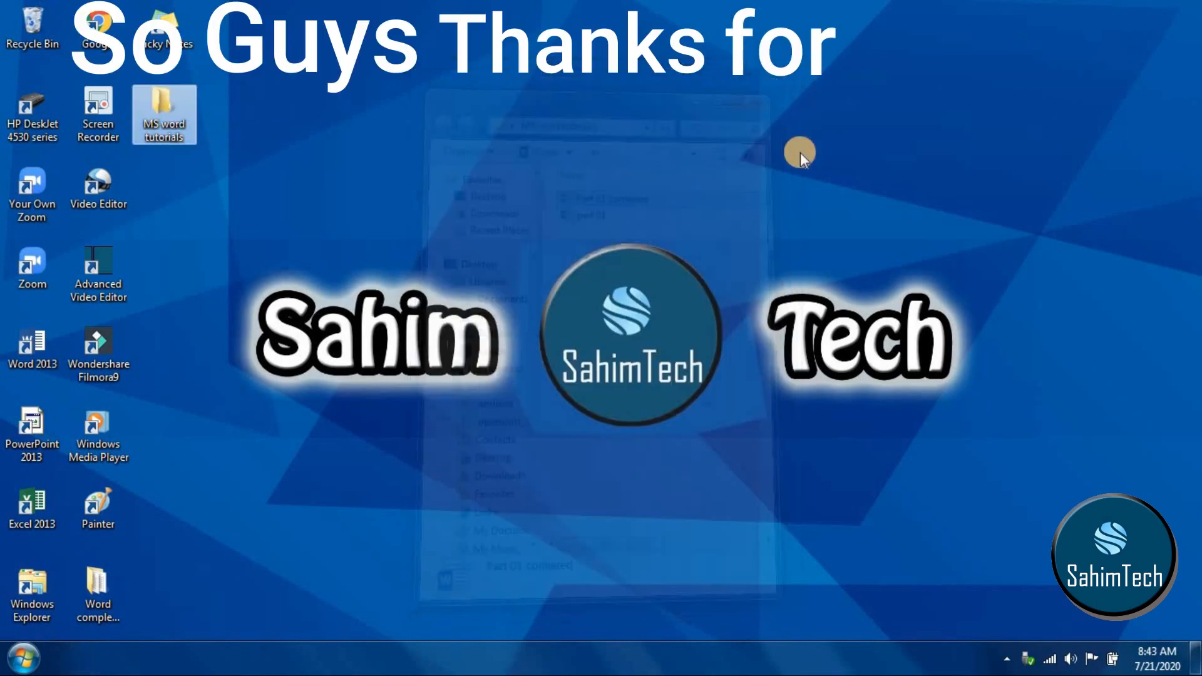